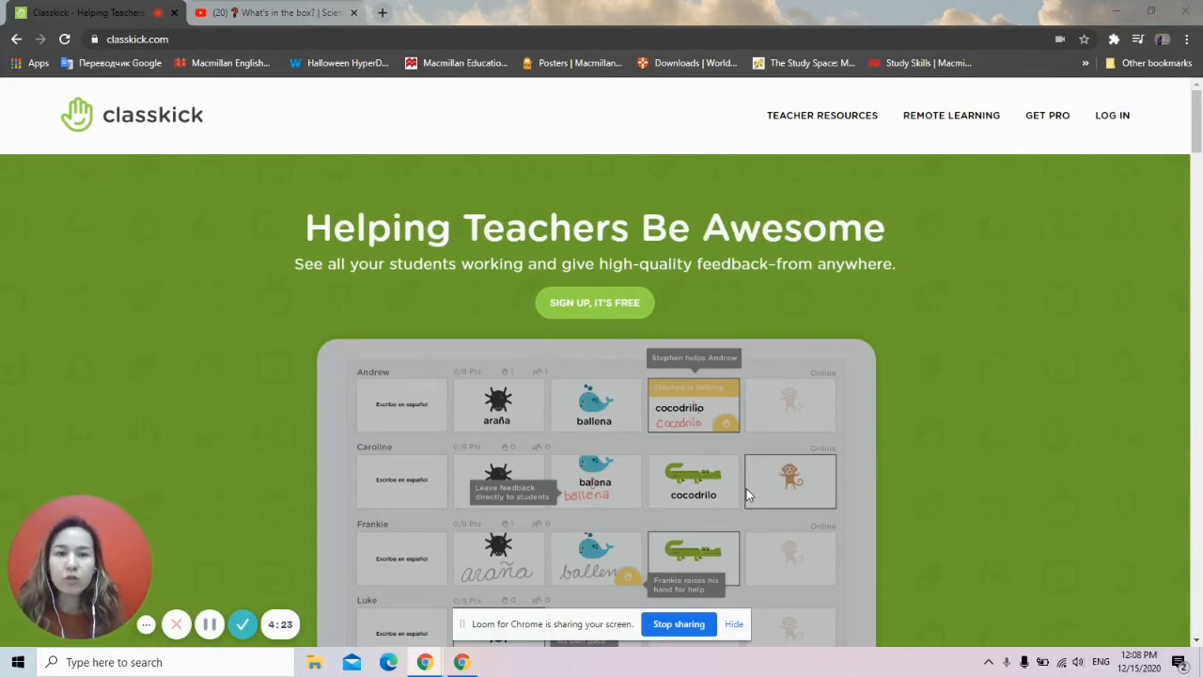
# Sign up for a free Classkick teacher account using the personal Google account
pyautogui.click(605, 311)
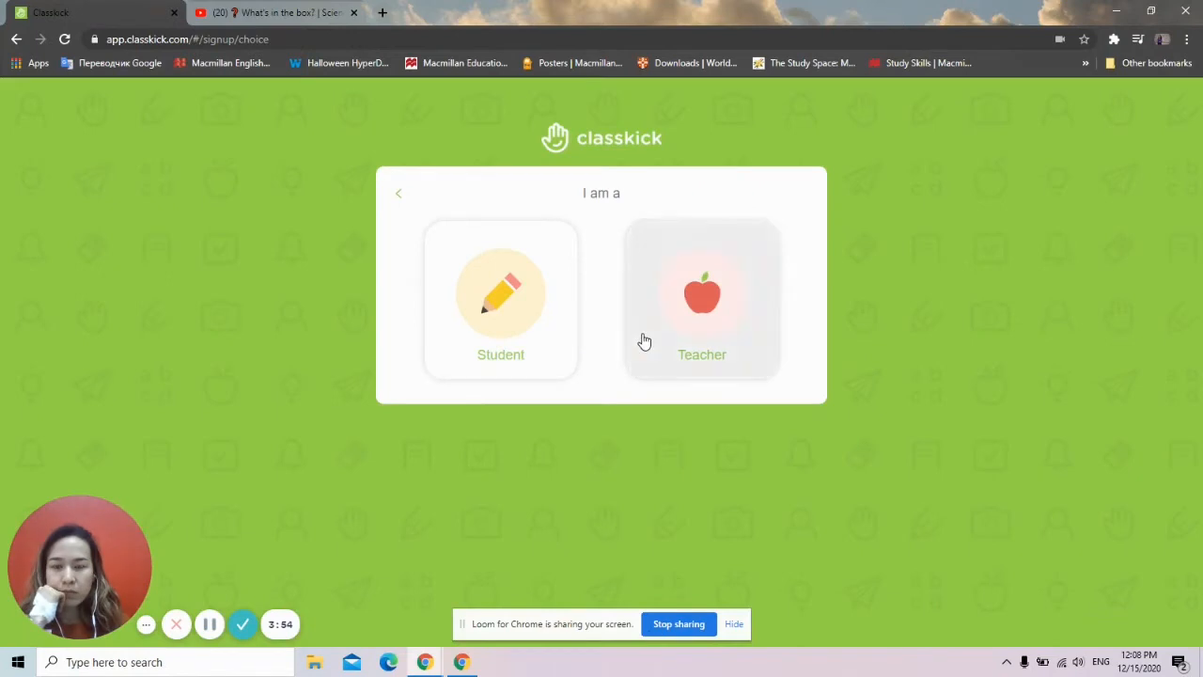
pyautogui.click(697, 311)
pyautogui.click(618, 241)
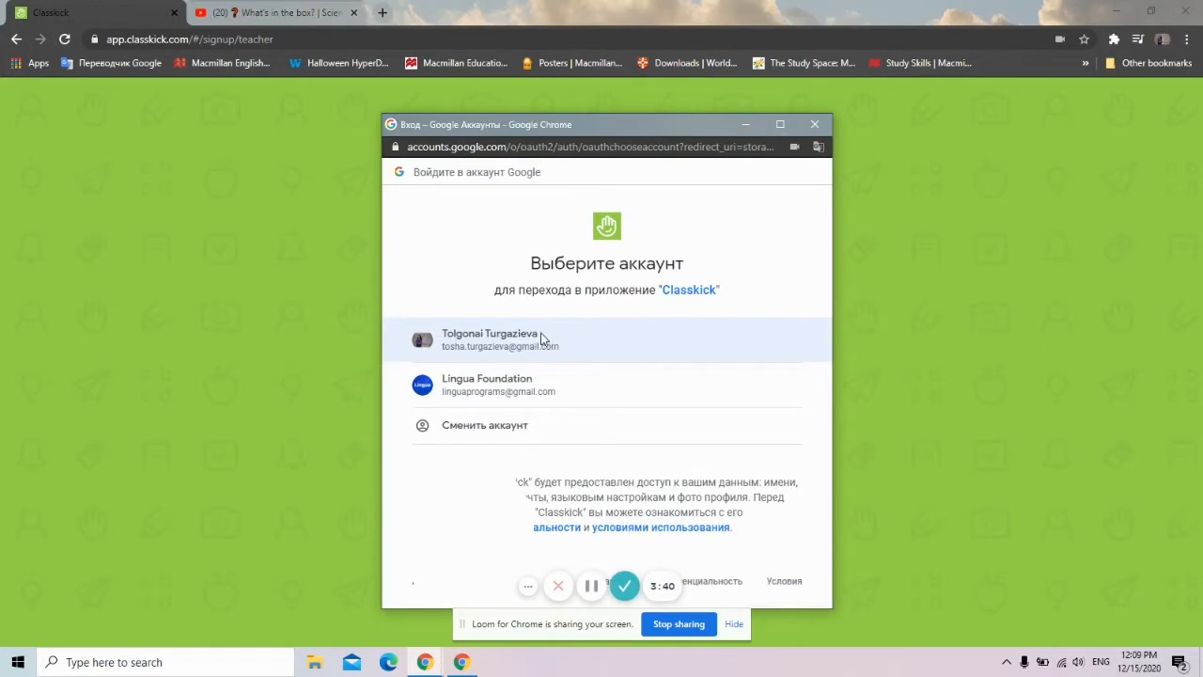
pyautogui.click(538, 339)
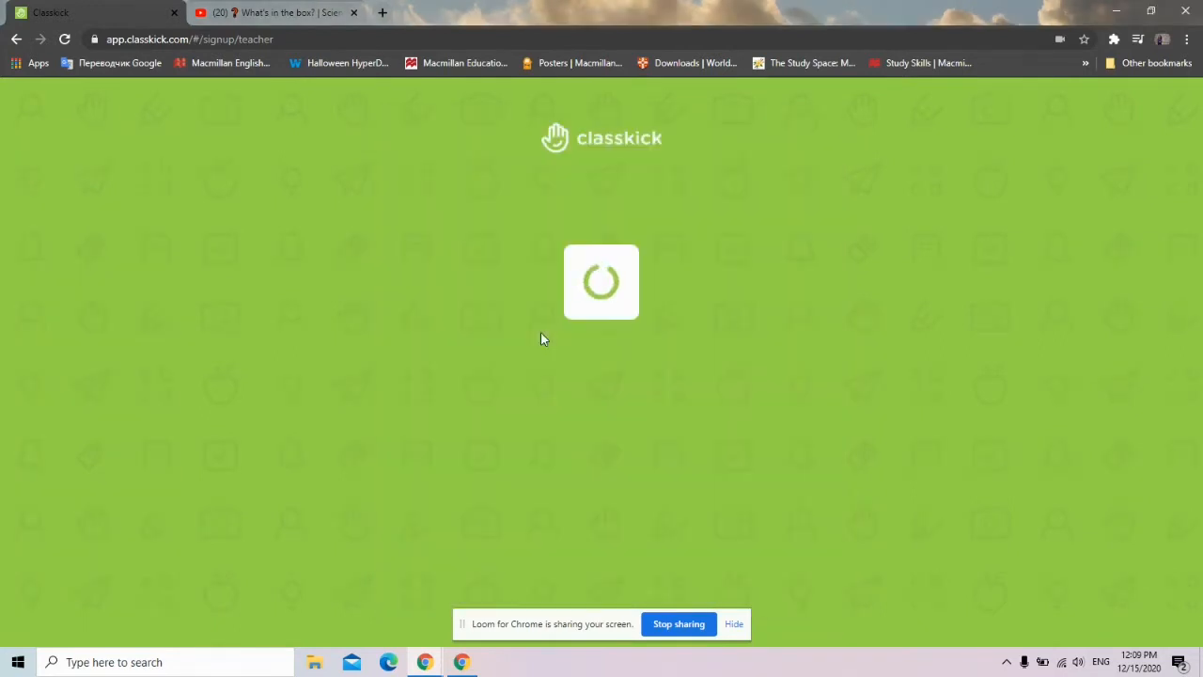
# Set the teacher's name prefix to Mrs. and join the organization found by searching for "Lin"
pyautogui.click(548, 243)
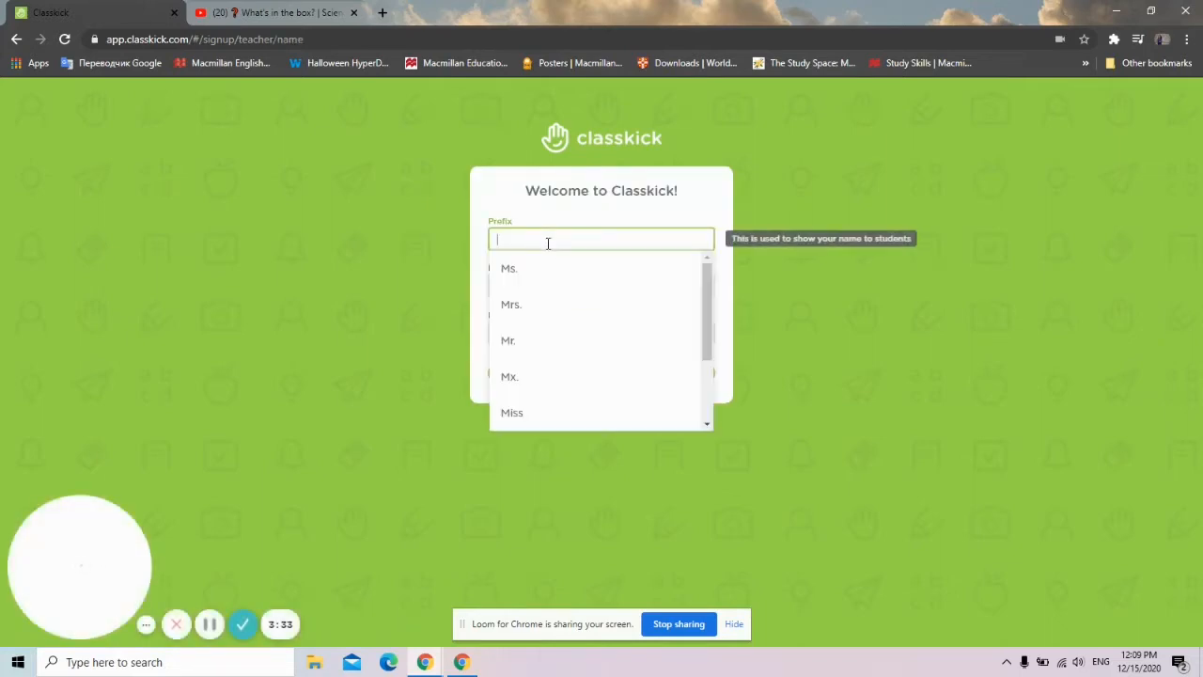
pyautogui.click(523, 304)
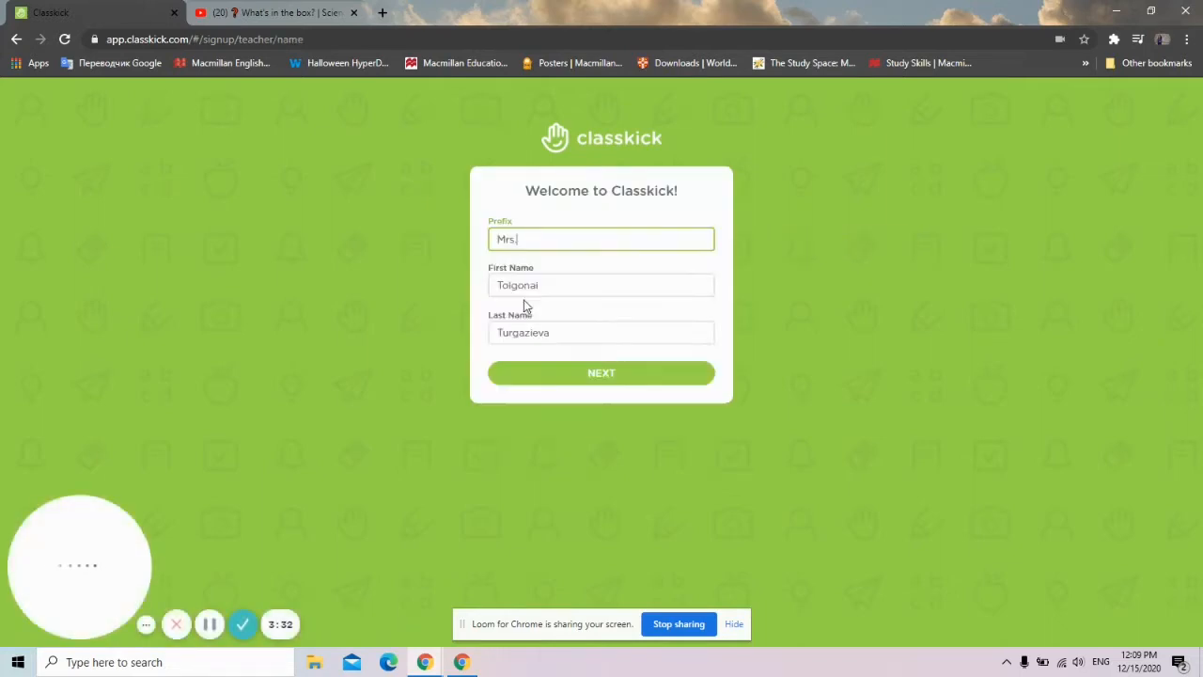
pyautogui.click(554, 375)
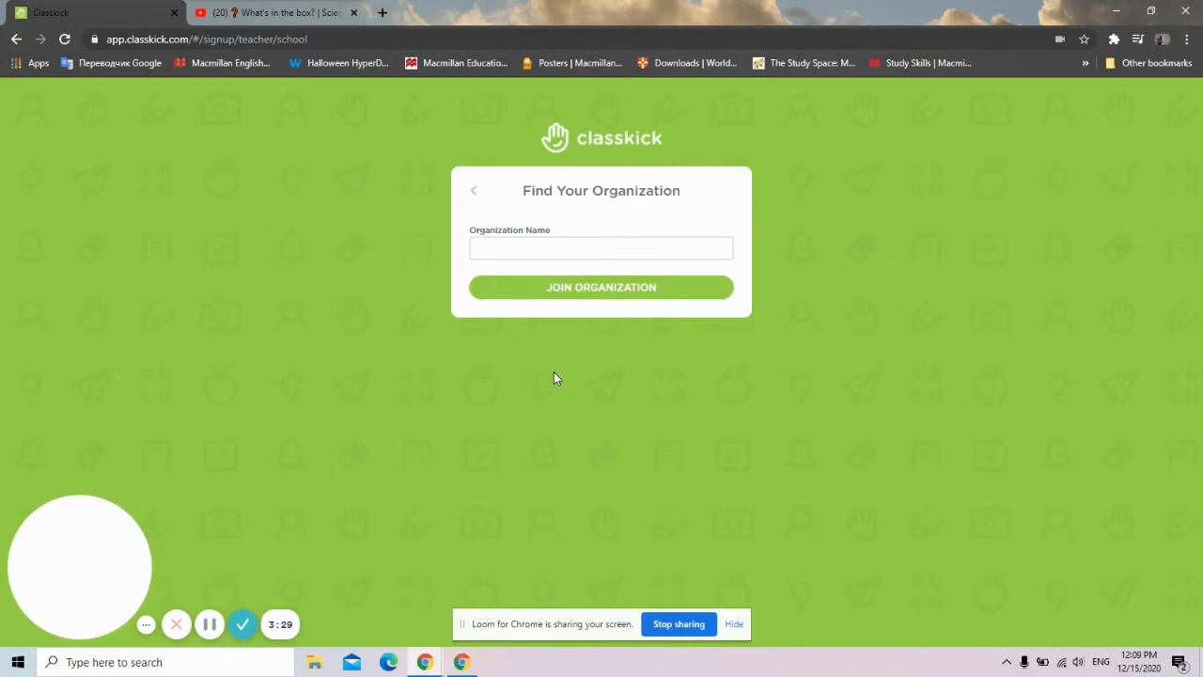
pyautogui.click(547, 242)
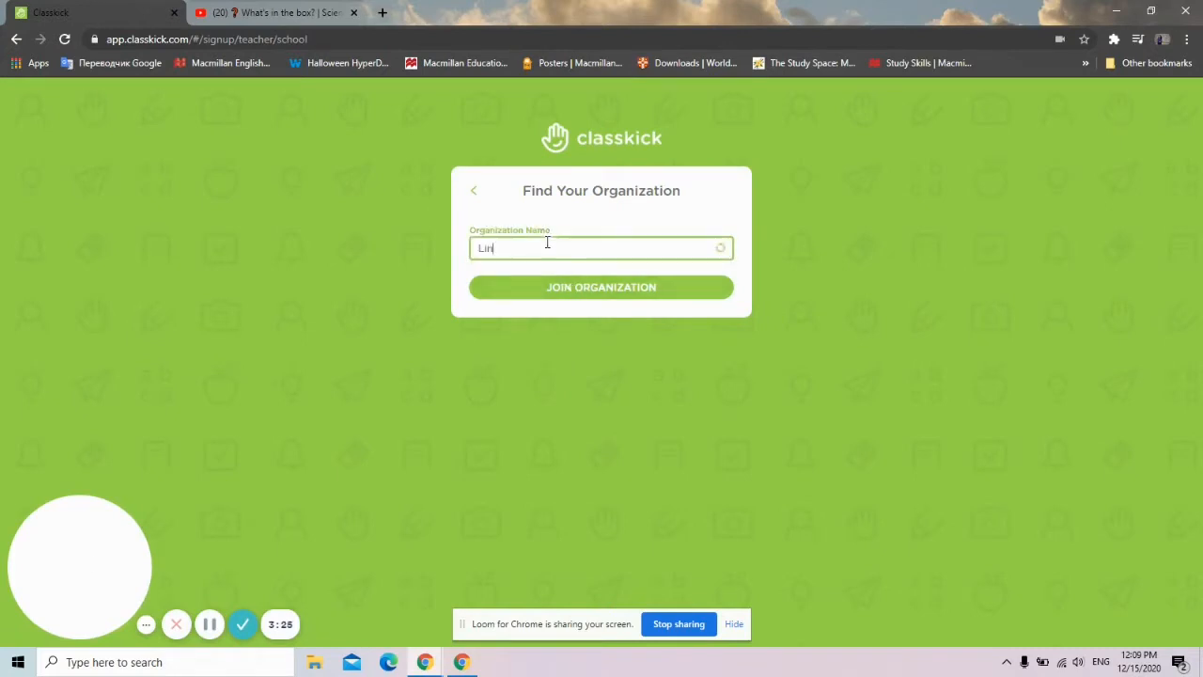
pyautogui.click(540, 275)
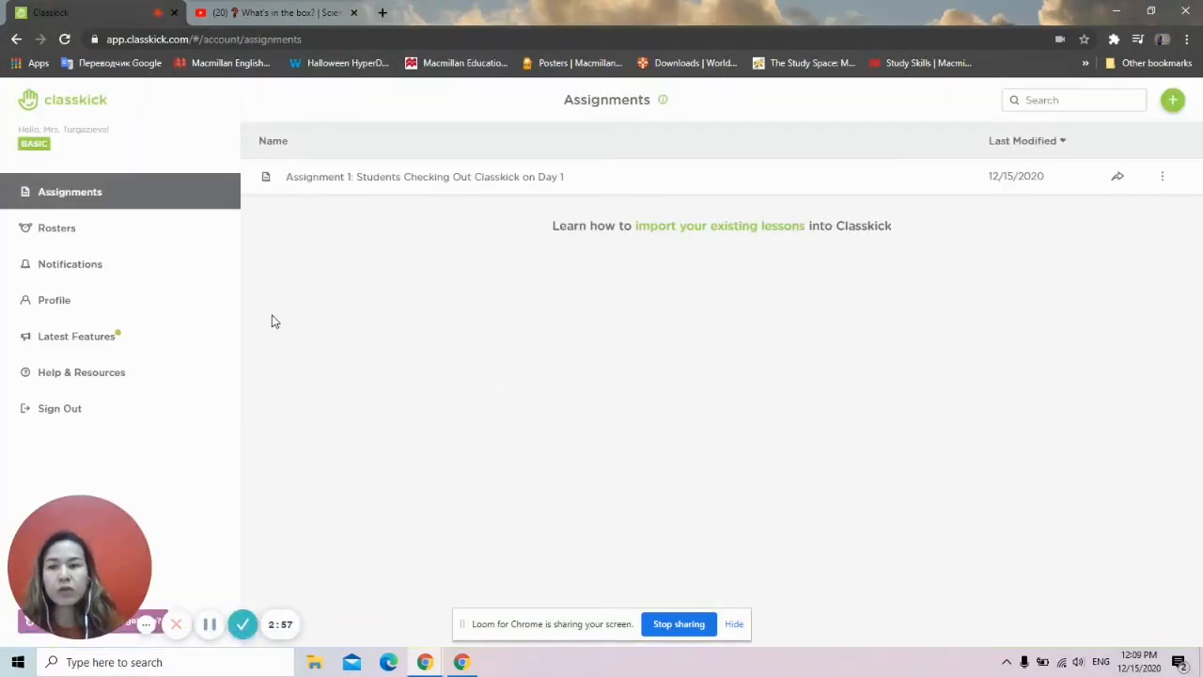
# Create a new roster named STEM Ambassadors
pyautogui.click(32, 237)
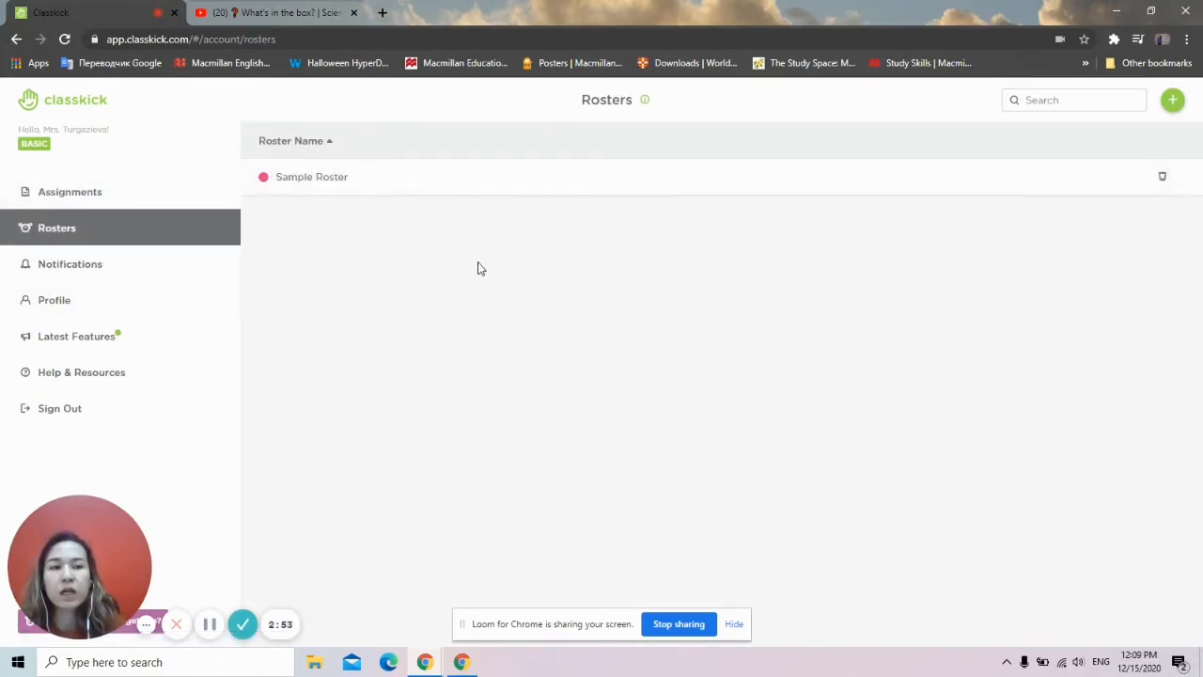
pyautogui.click(1175, 103)
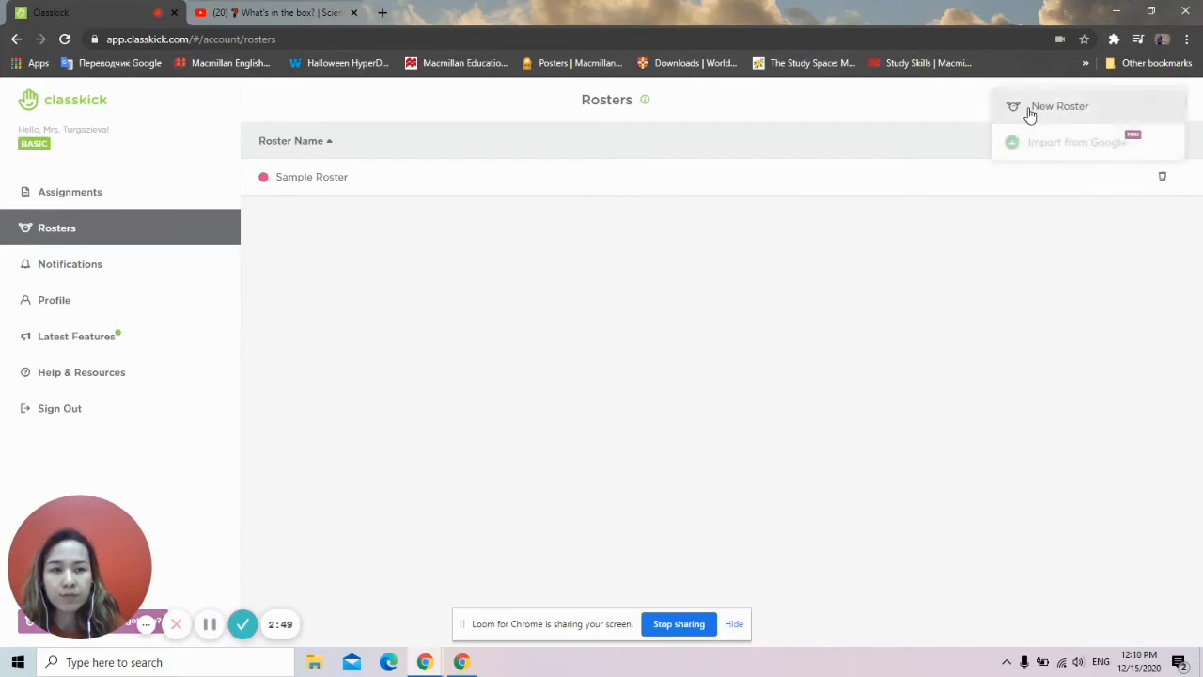
pyautogui.click(1030, 107)
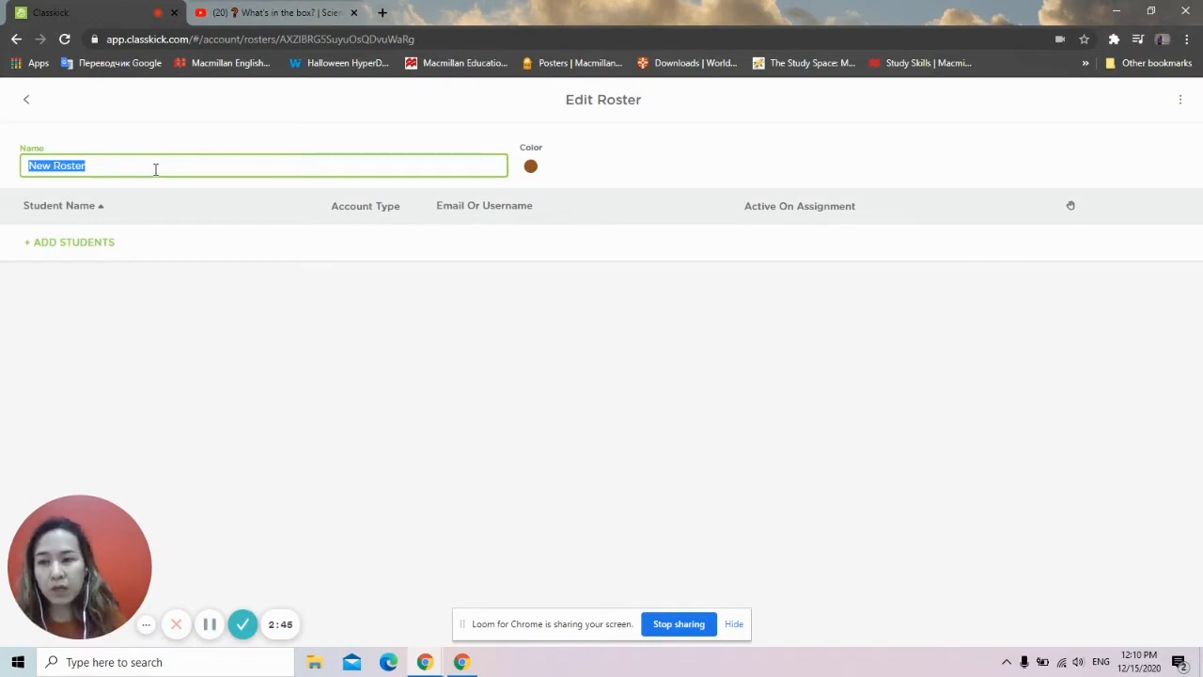
pyautogui.write('St')
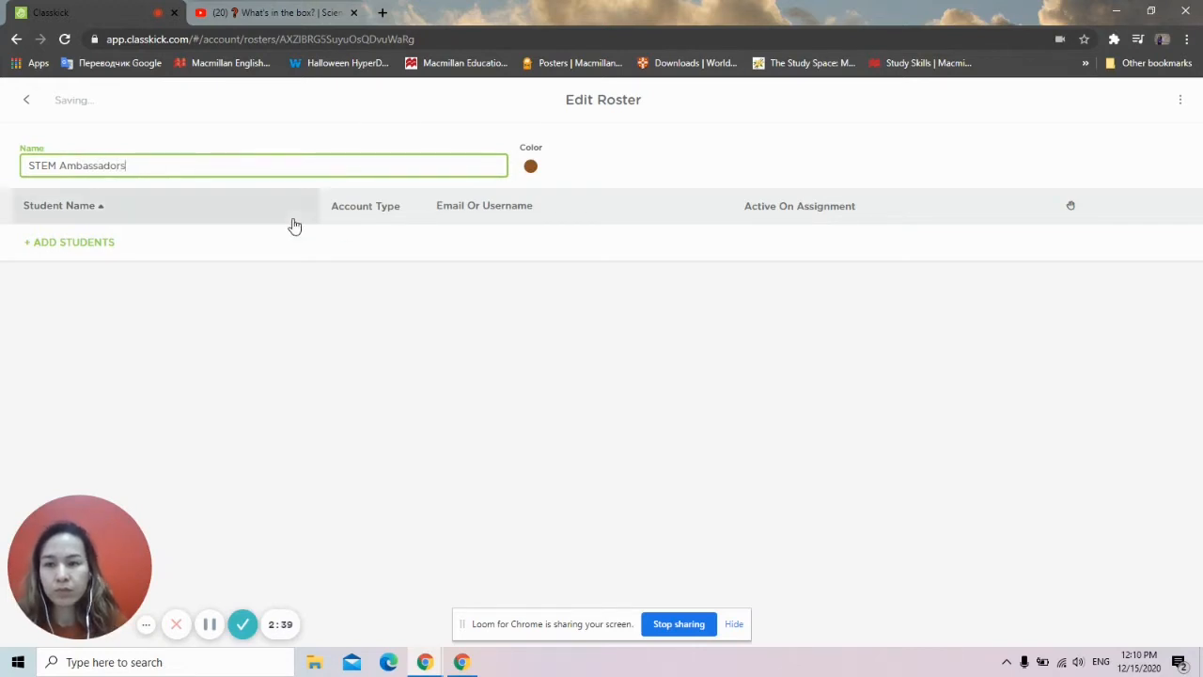
# Add three Basic students by first name to the STEM Ambassadors roster and return to the roster list
pyautogui.click(143, 252)
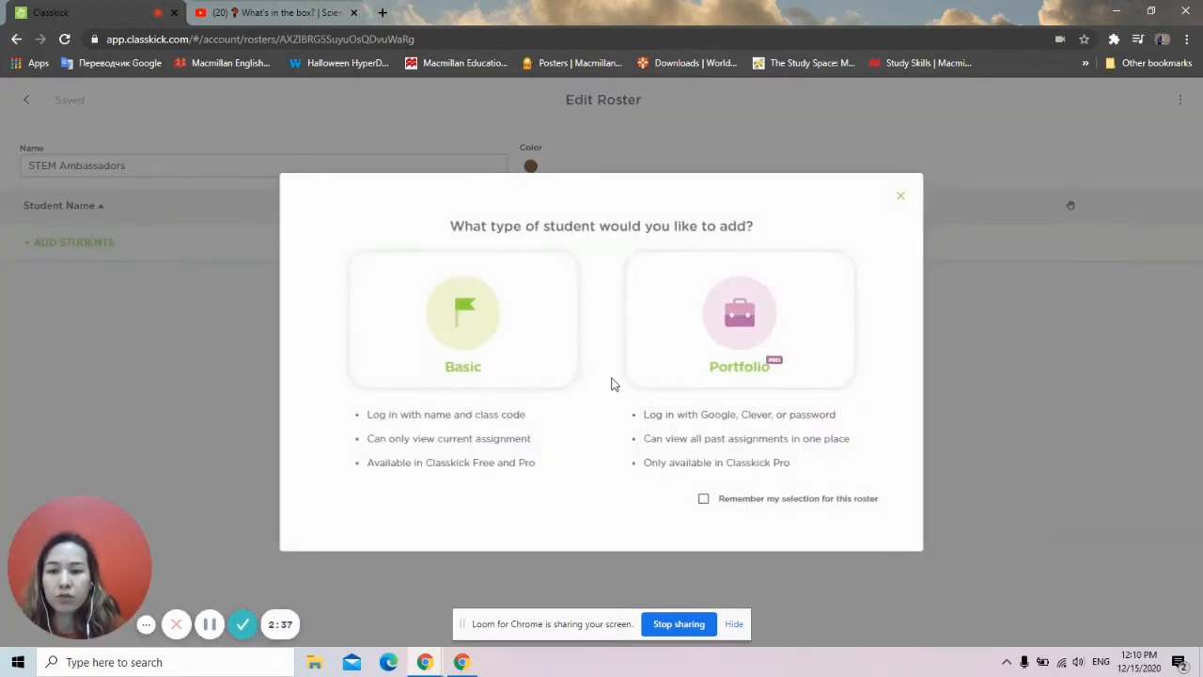
pyautogui.click(464, 346)
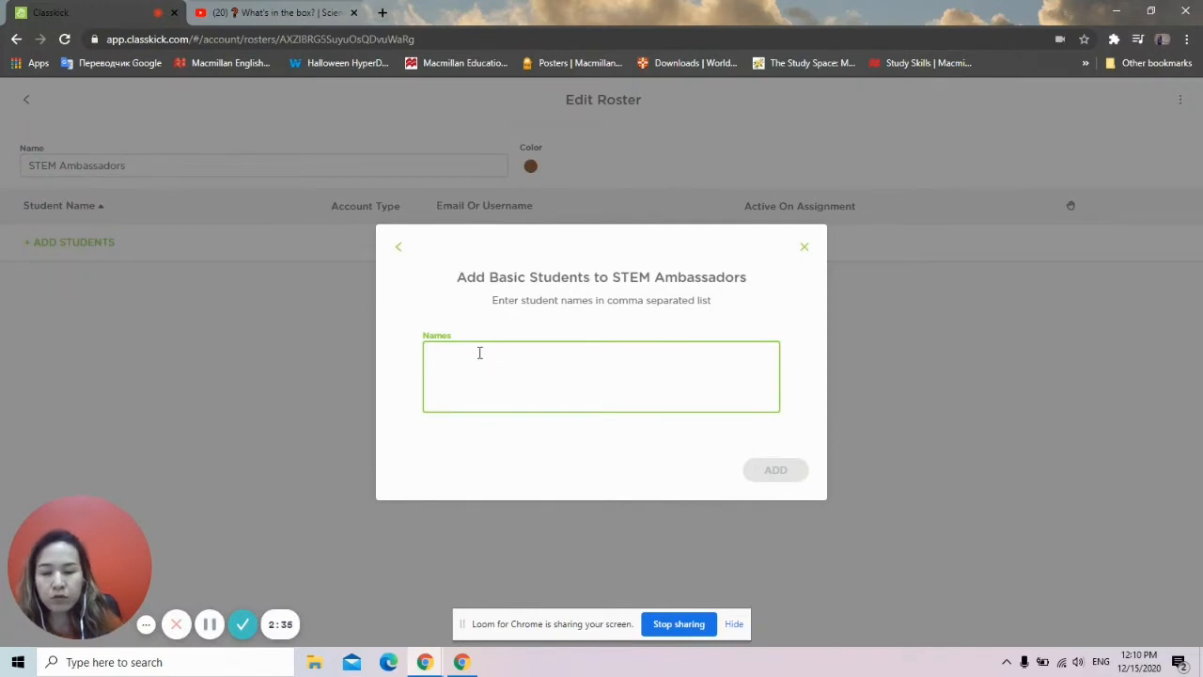
pyautogui.write('Aigerim')
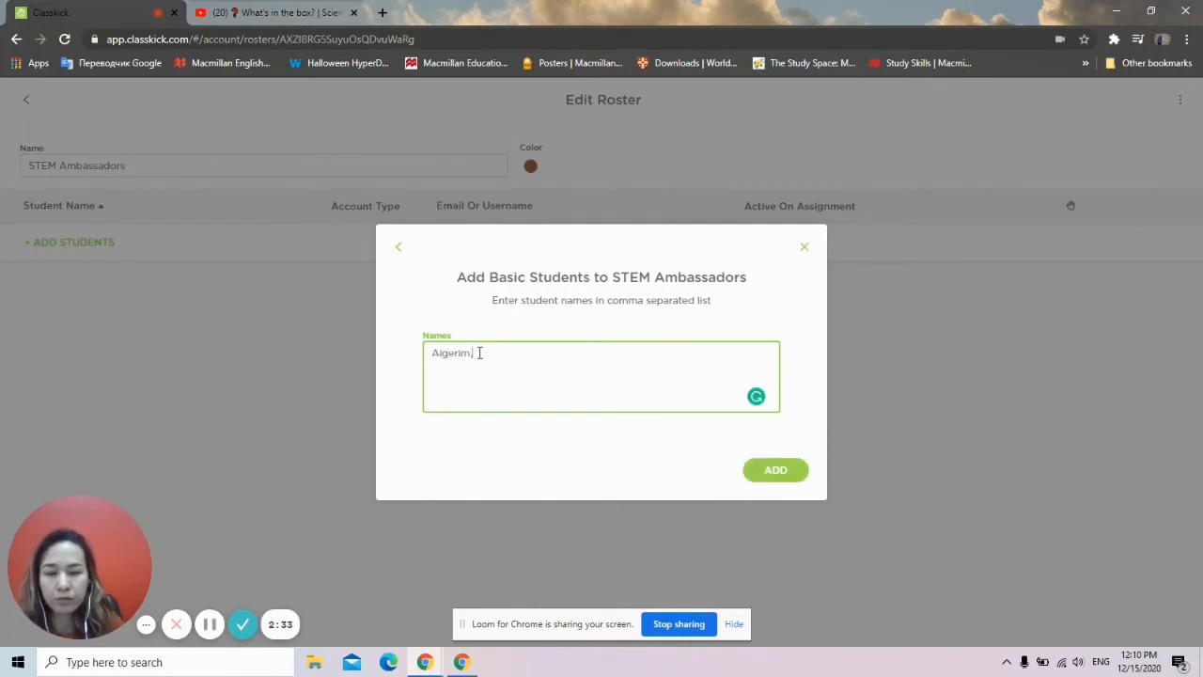
pyautogui.write(', Taala')
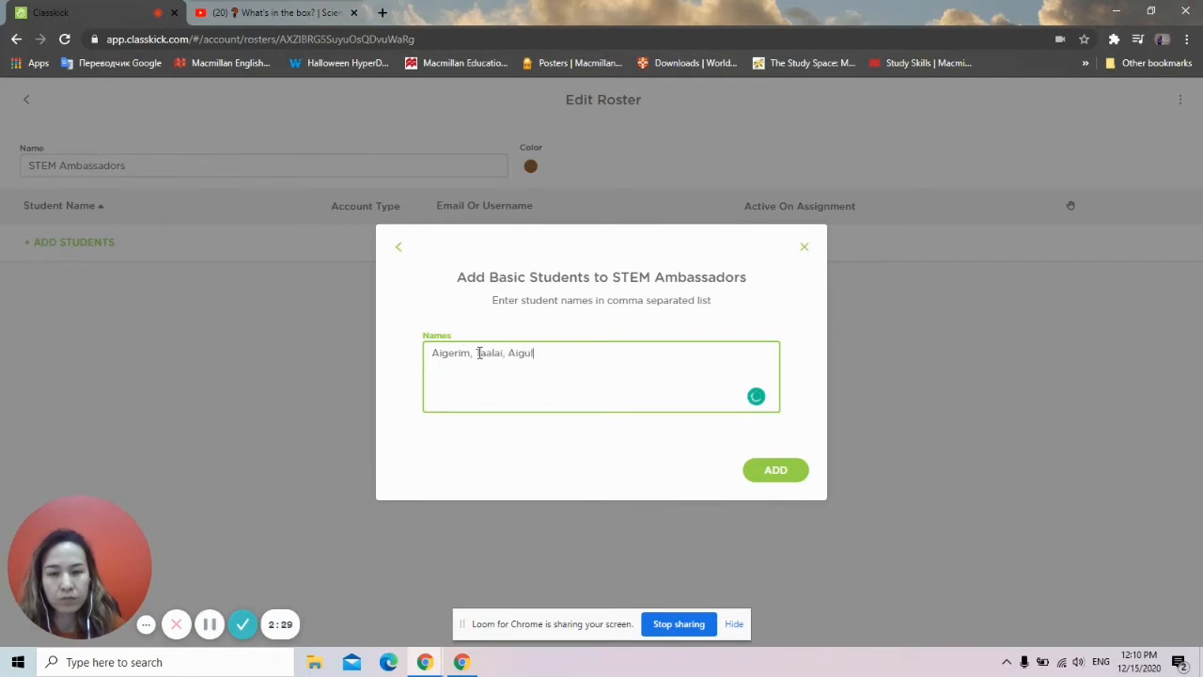
pyautogui.write('i, Aigul')
pyautogui.click(780, 472)
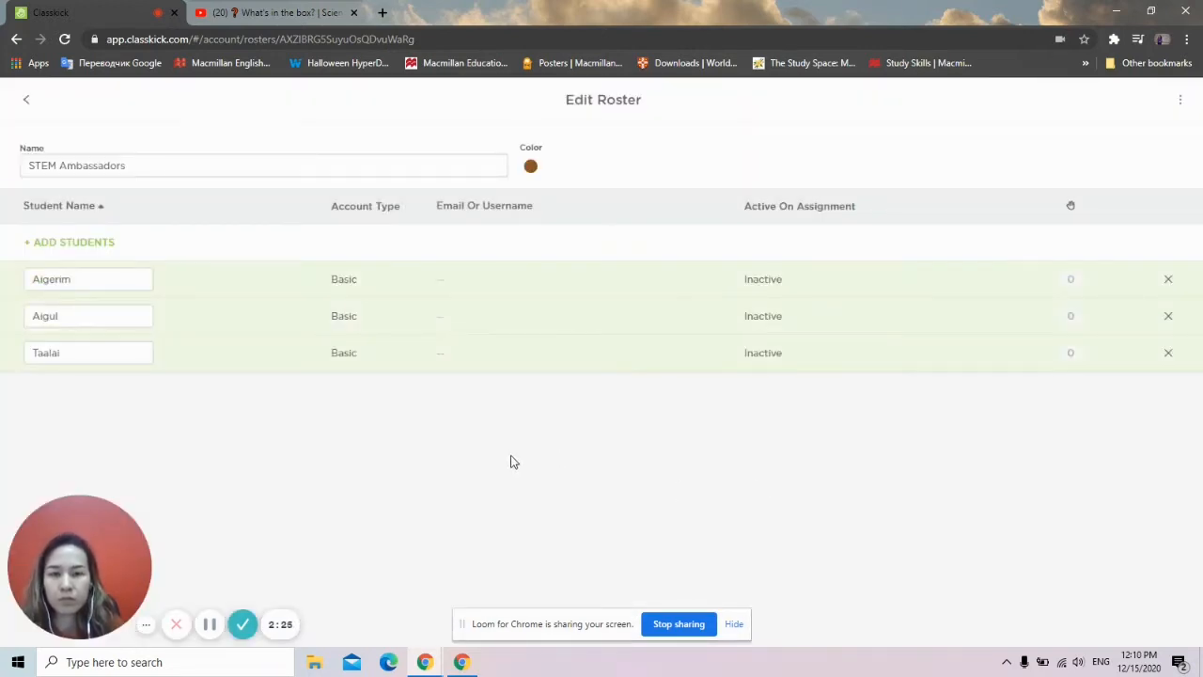
pyautogui.click(27, 100)
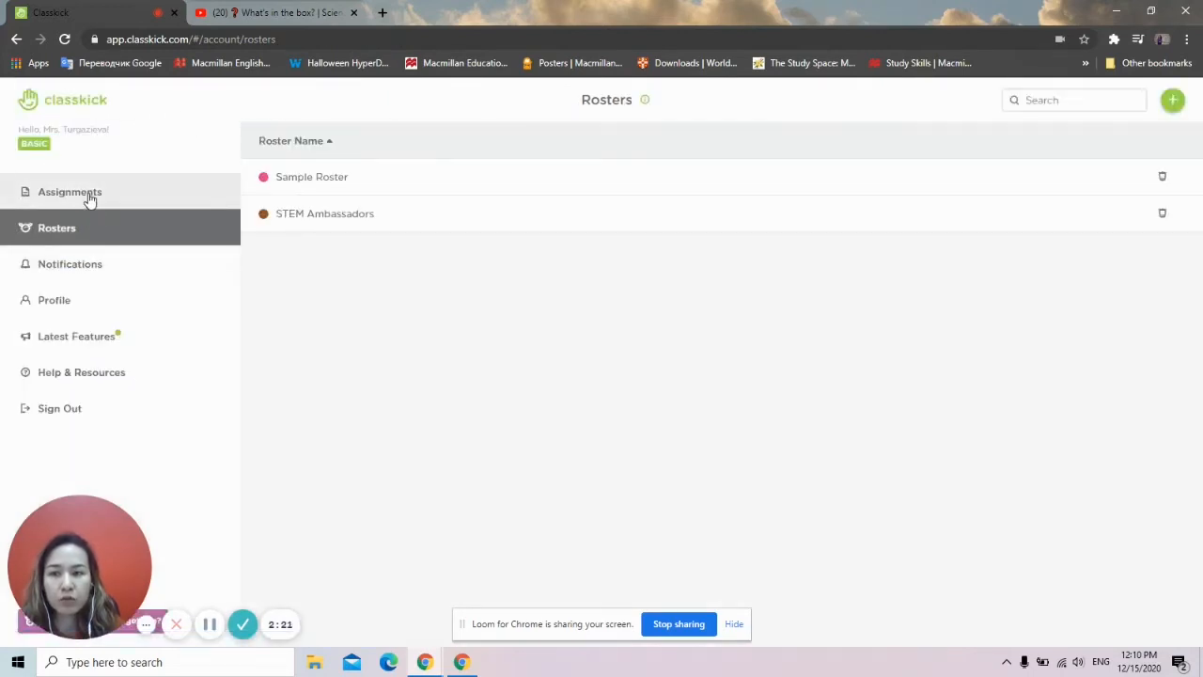
# Create a blank assignment named "Lesson Plan" with the description "Identify the parts of the lesson plan"
pyautogui.click(90, 199)
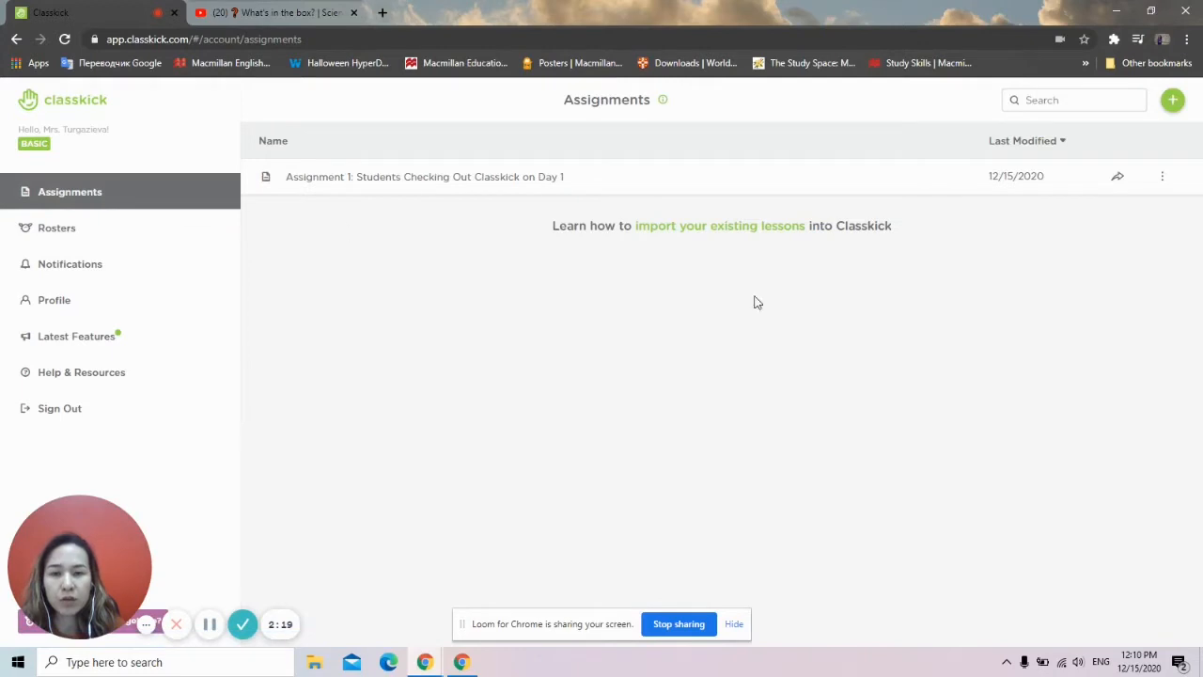
pyautogui.click(1173, 100)
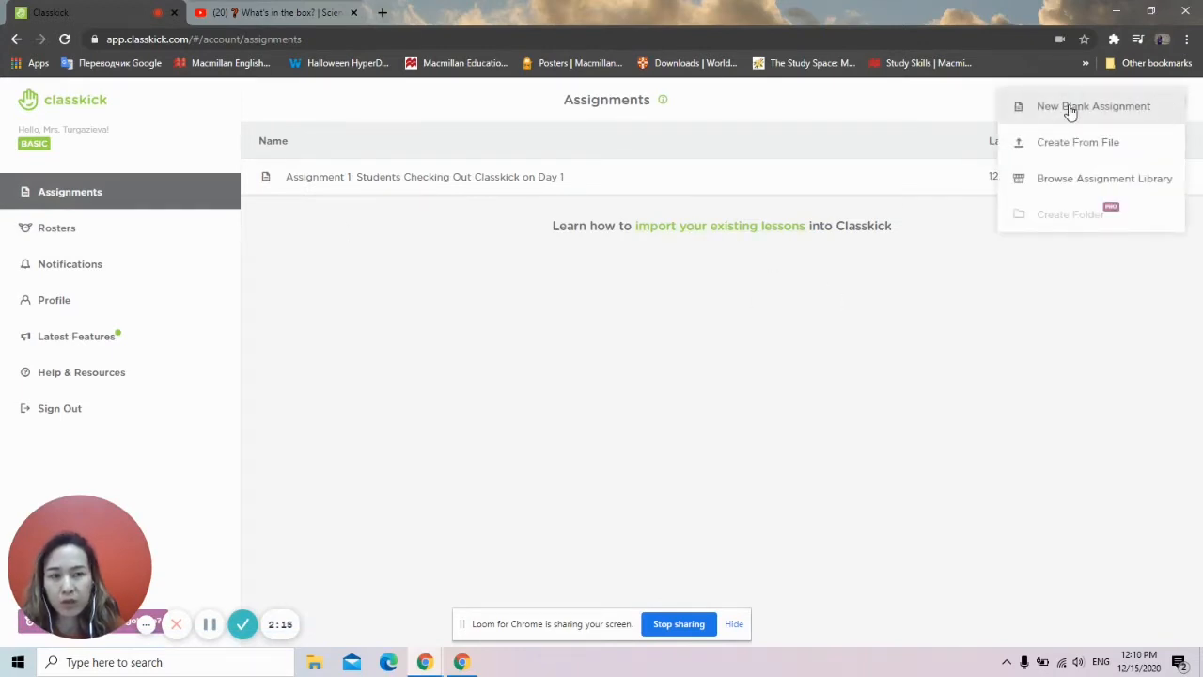
pyautogui.click(1069, 108)
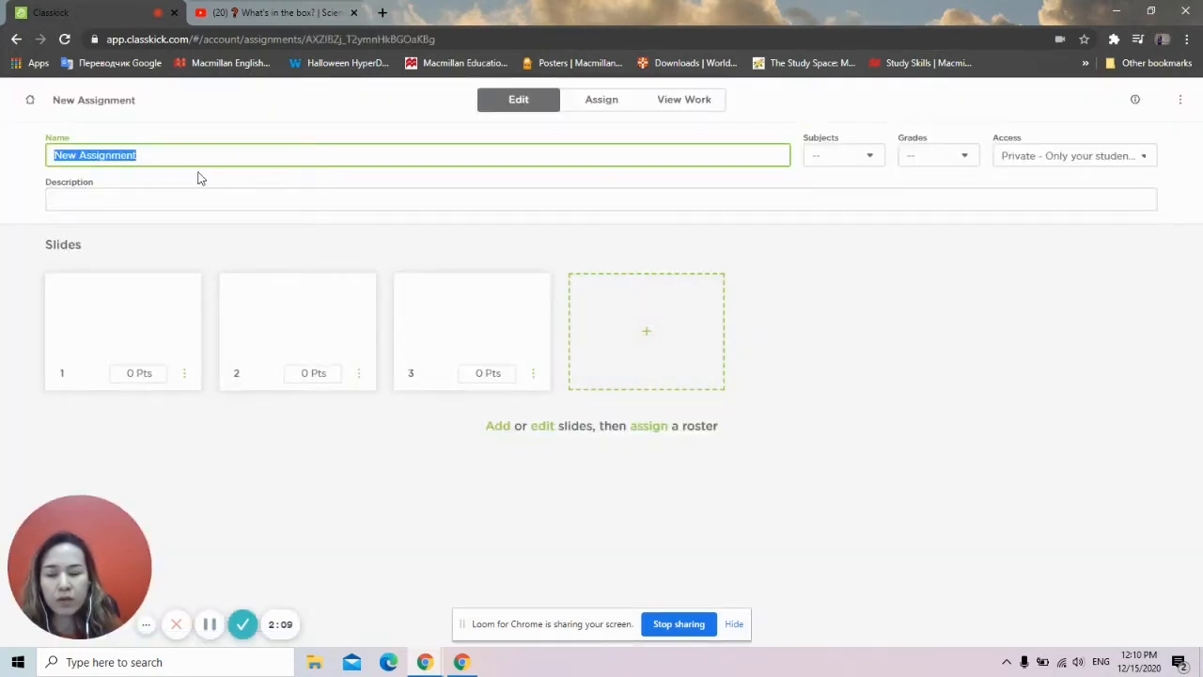
pyautogui.write('Lesson Plan')
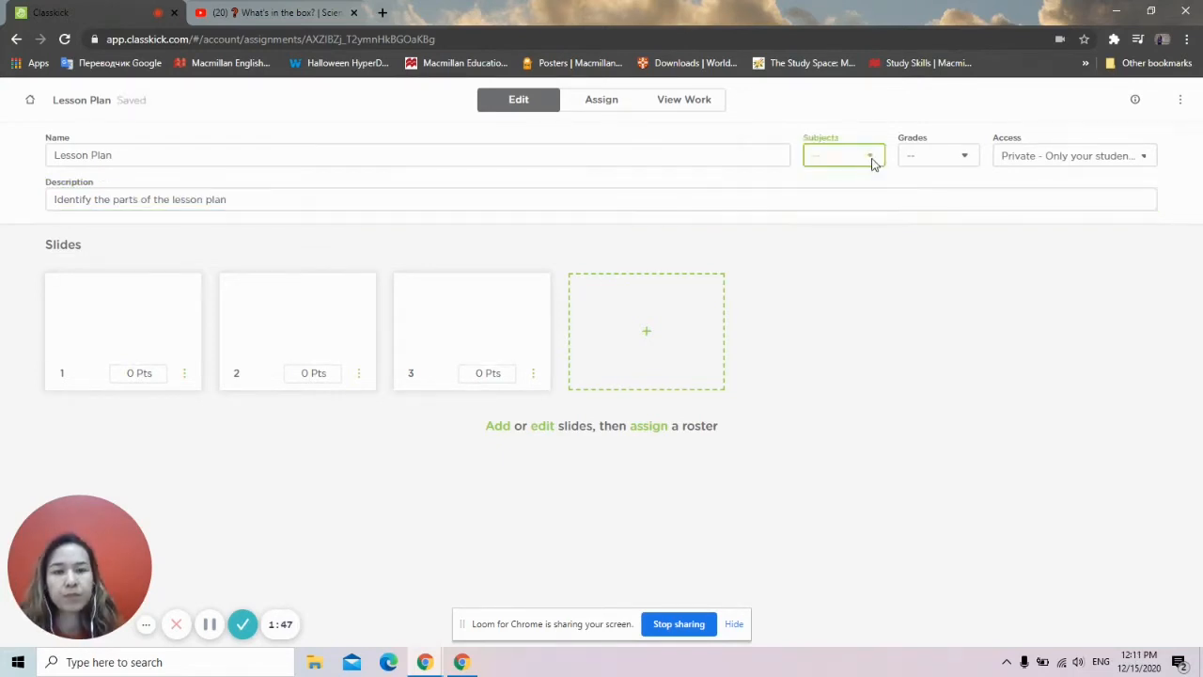
# Set the subject of the Lesson Plan assignment to STEM
pyautogui.click(873, 161)
pyautogui.scroll(-3, 896, 281)
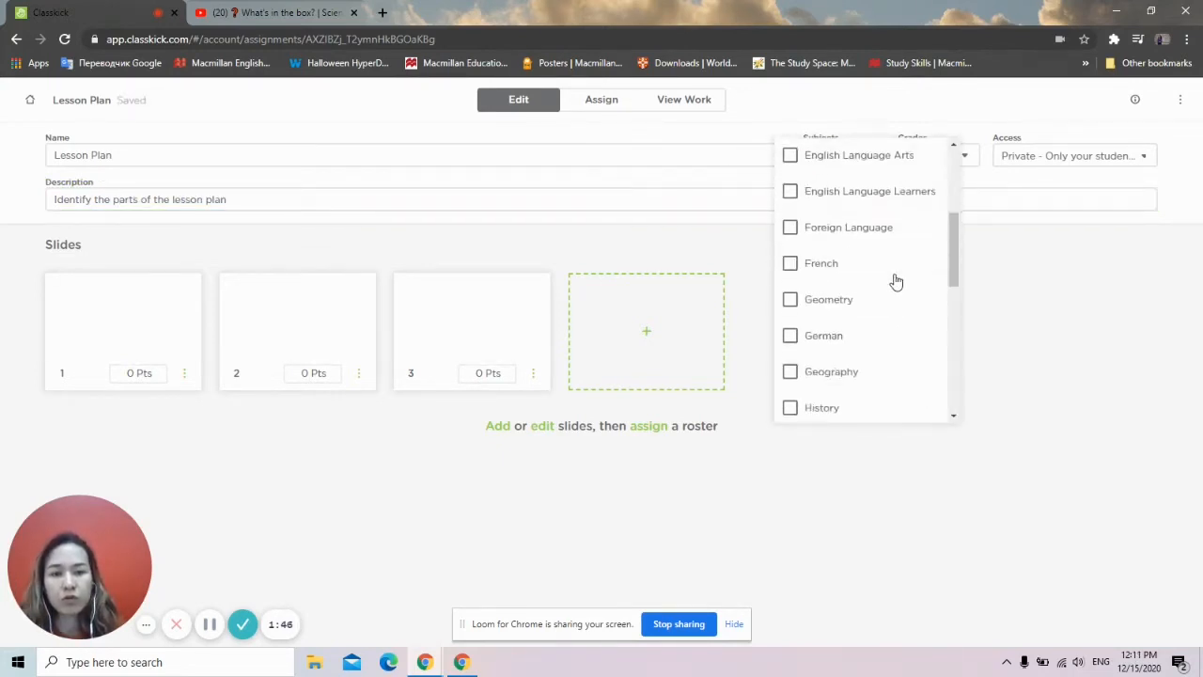
pyautogui.scroll(-5, 883, 286)
pyautogui.click(840, 299)
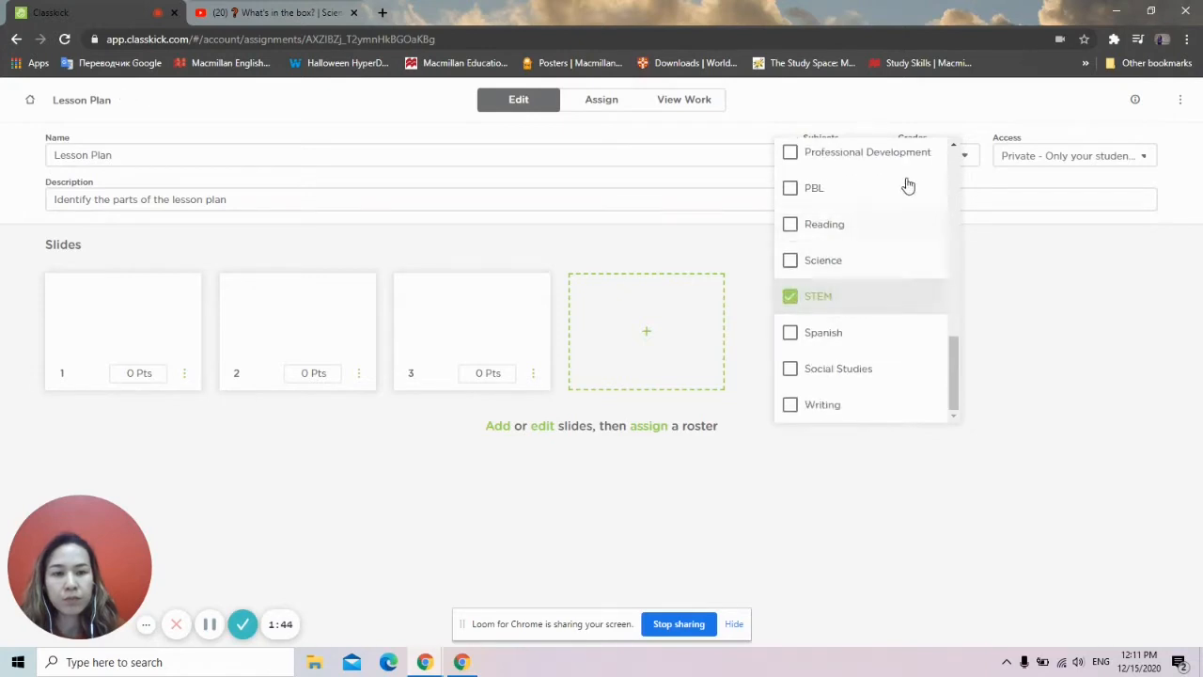
pyautogui.click(974, 162)
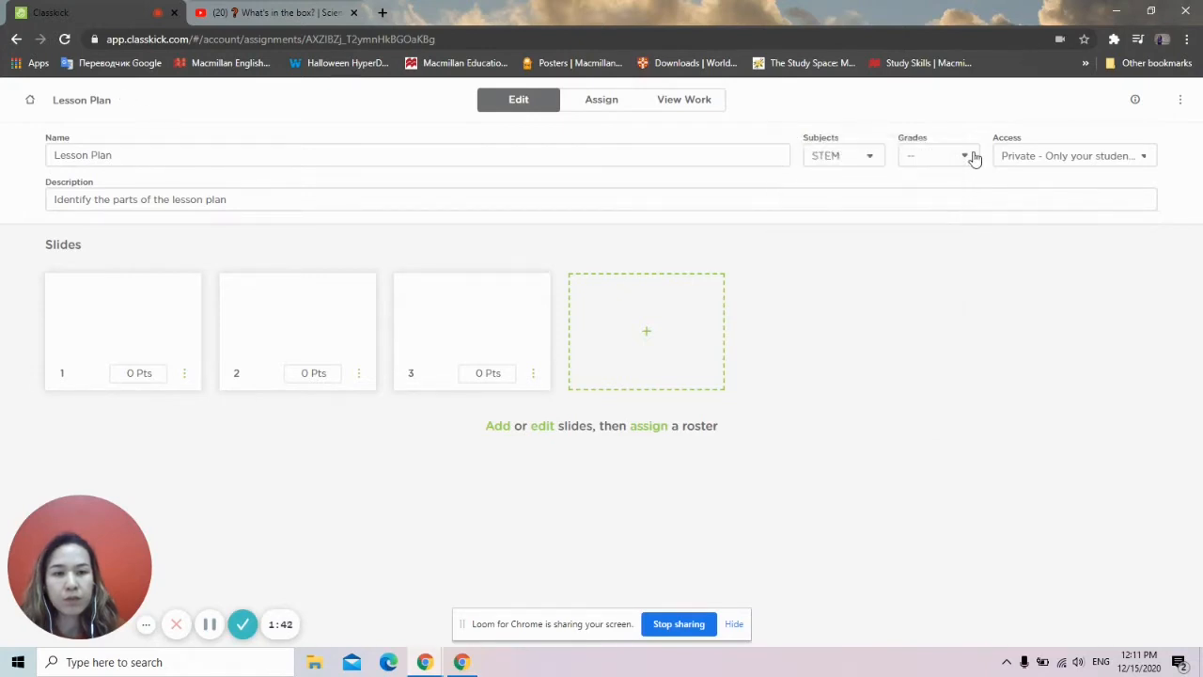
# Set the assignment's grade to College and its access to "Private - Only your students can access"
pyautogui.click(974, 162)
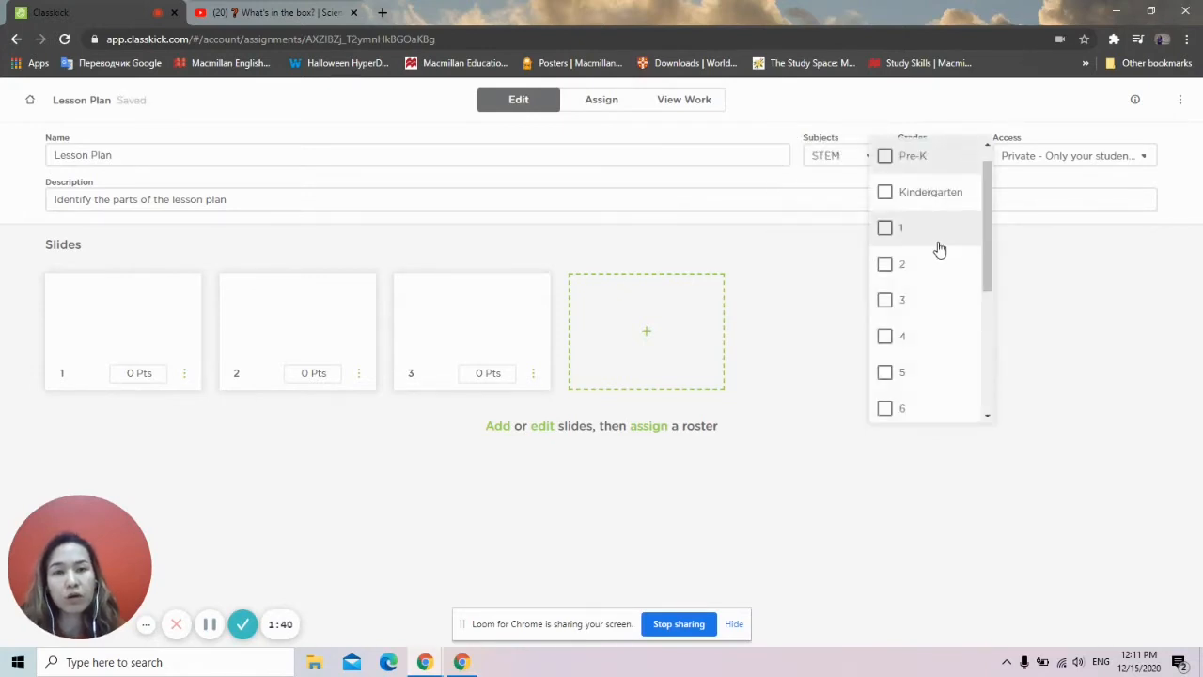
pyautogui.scroll(-3, 950, 334)
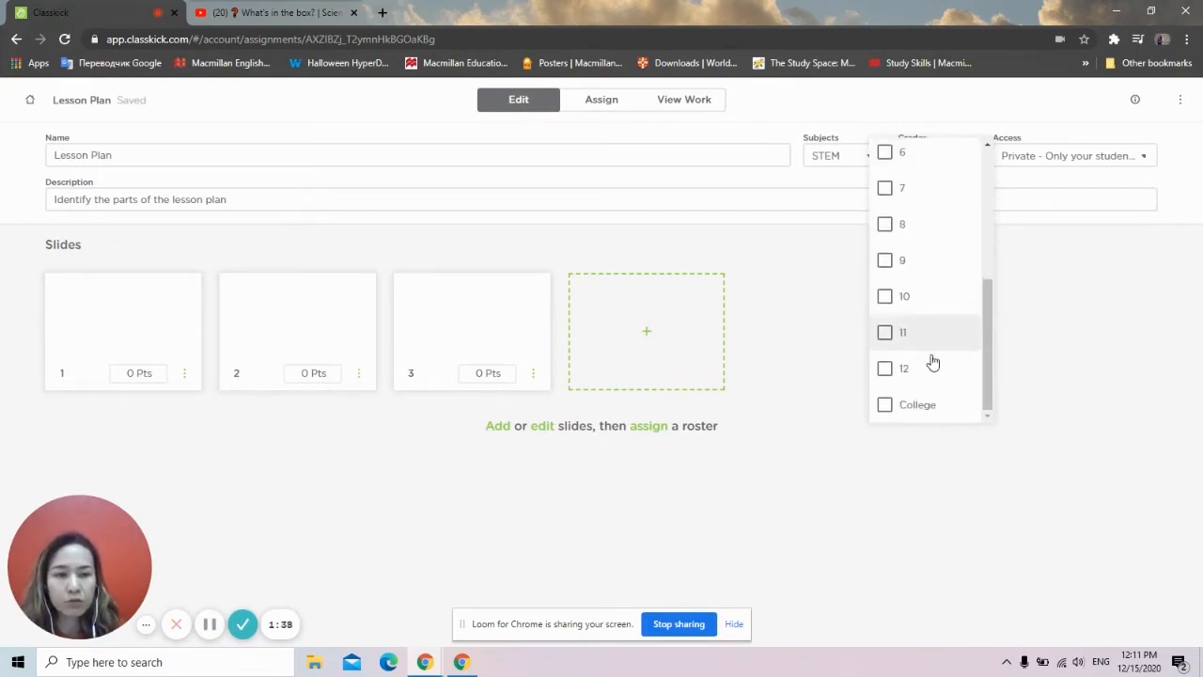
pyautogui.click(912, 408)
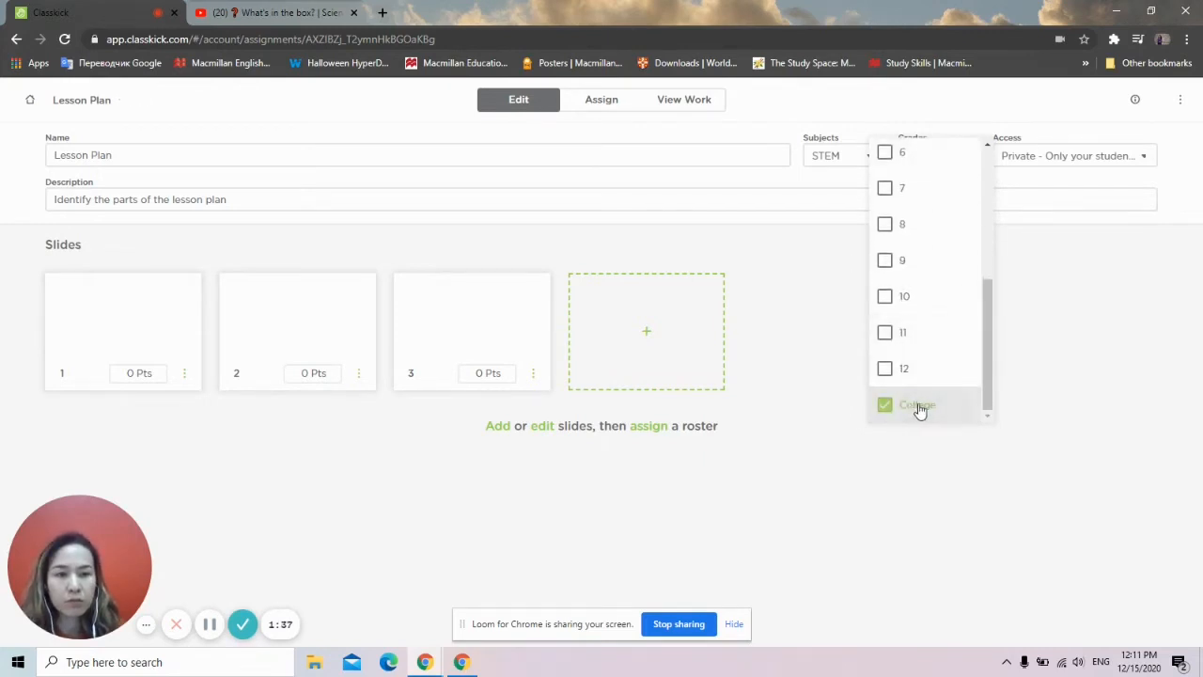
pyautogui.click(1069, 163)
pyautogui.click(1069, 163)
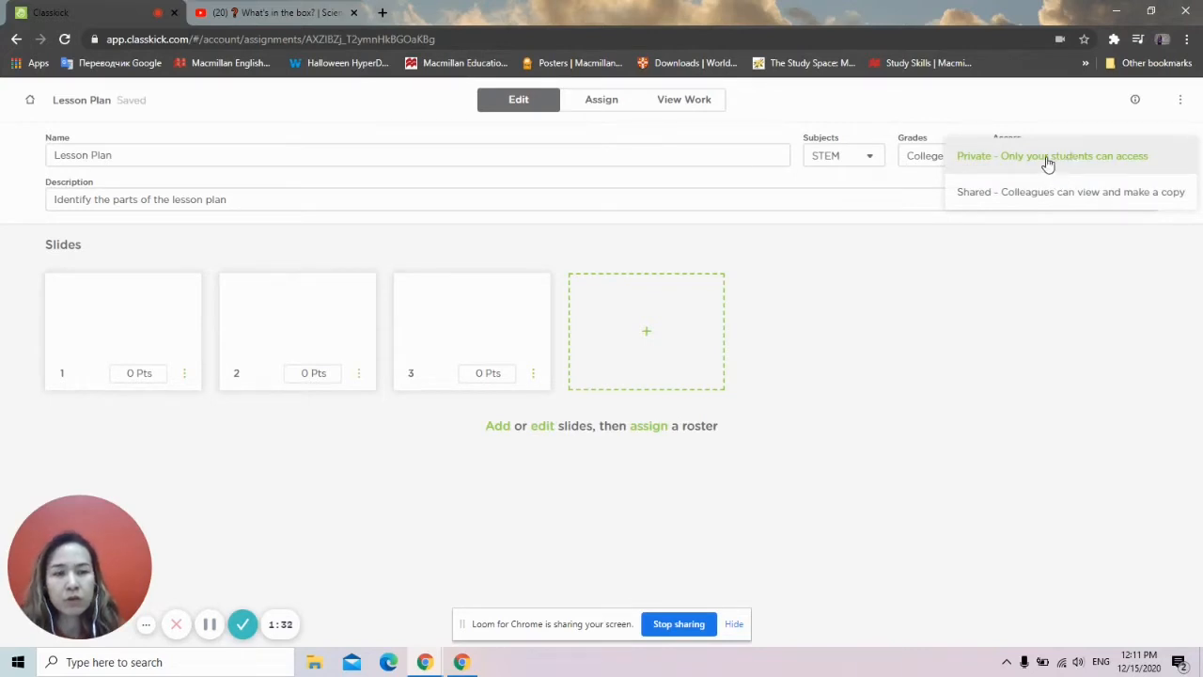
pyautogui.click(1049, 162)
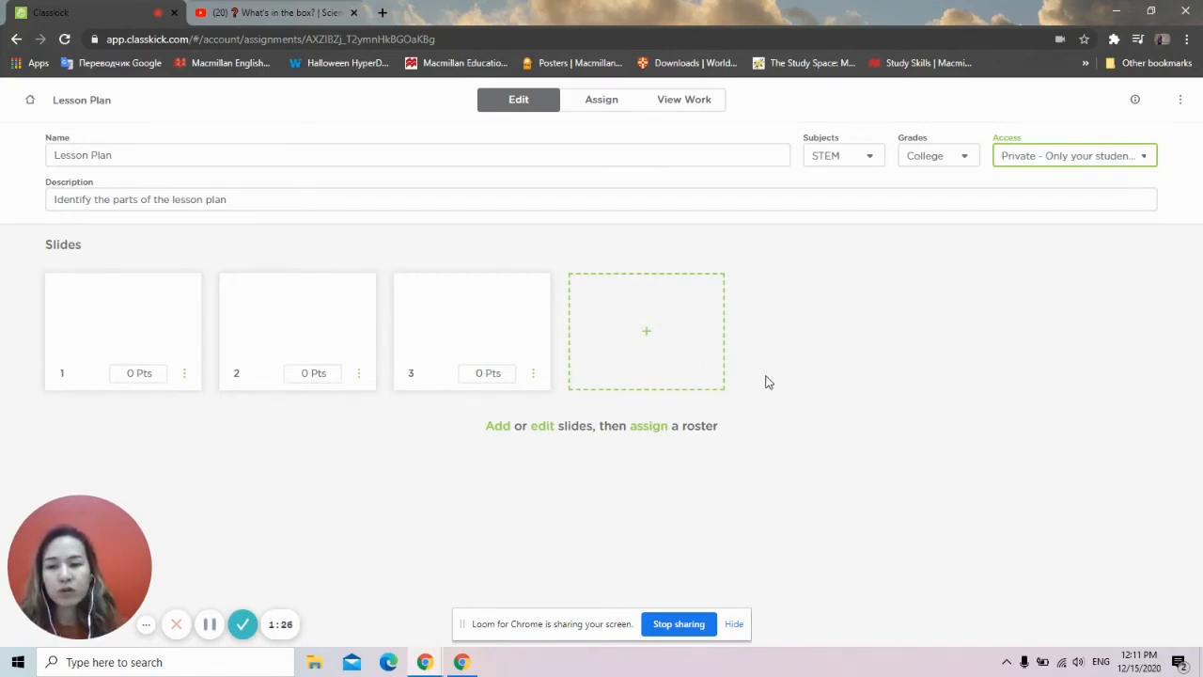
# Open the first slide of the assignment for editing and give it a light purple background
pyautogui.click(153, 317)
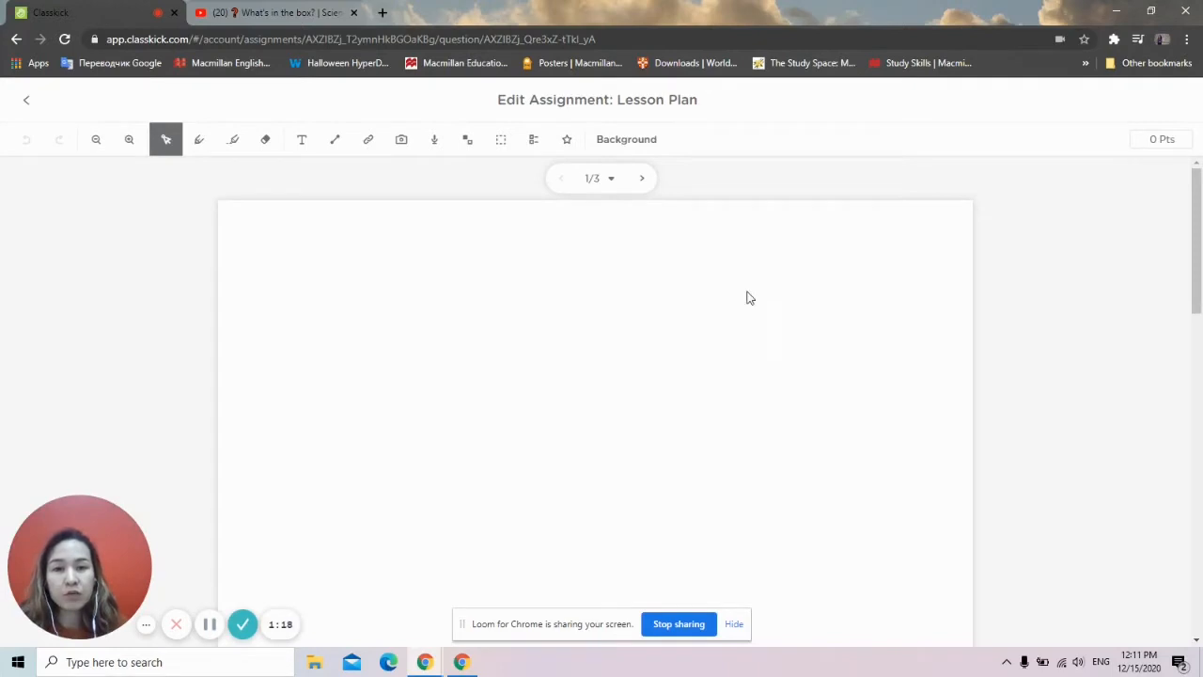
pyautogui.click(620, 140)
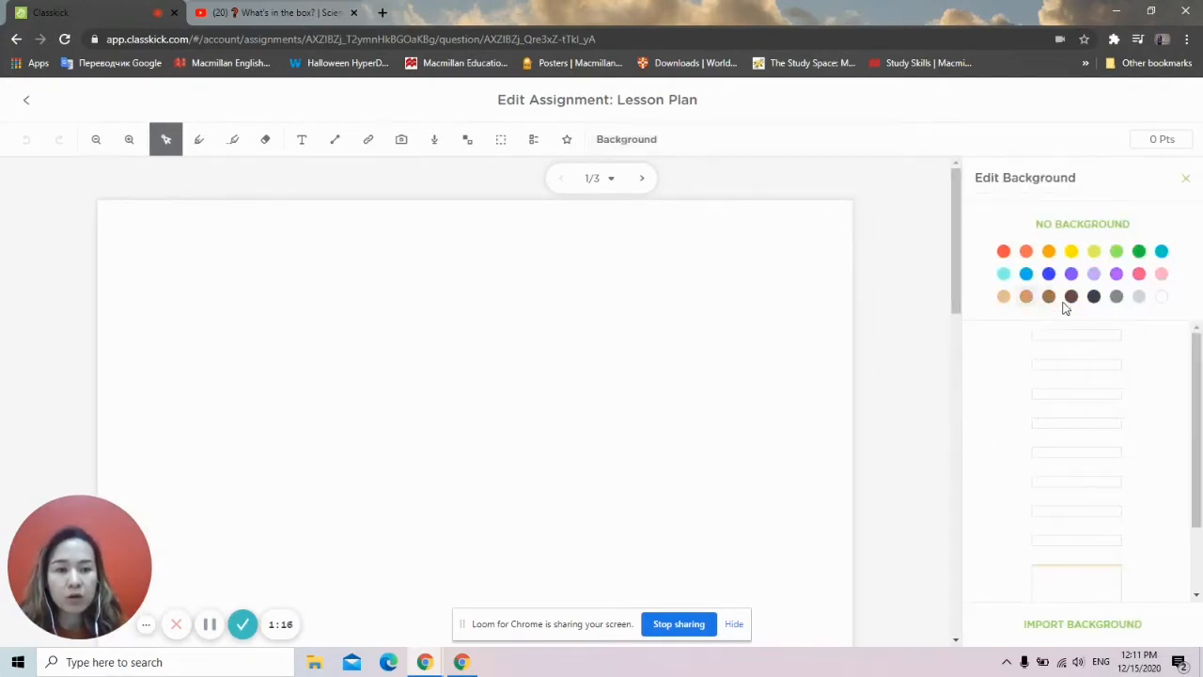
pyautogui.click(1095, 274)
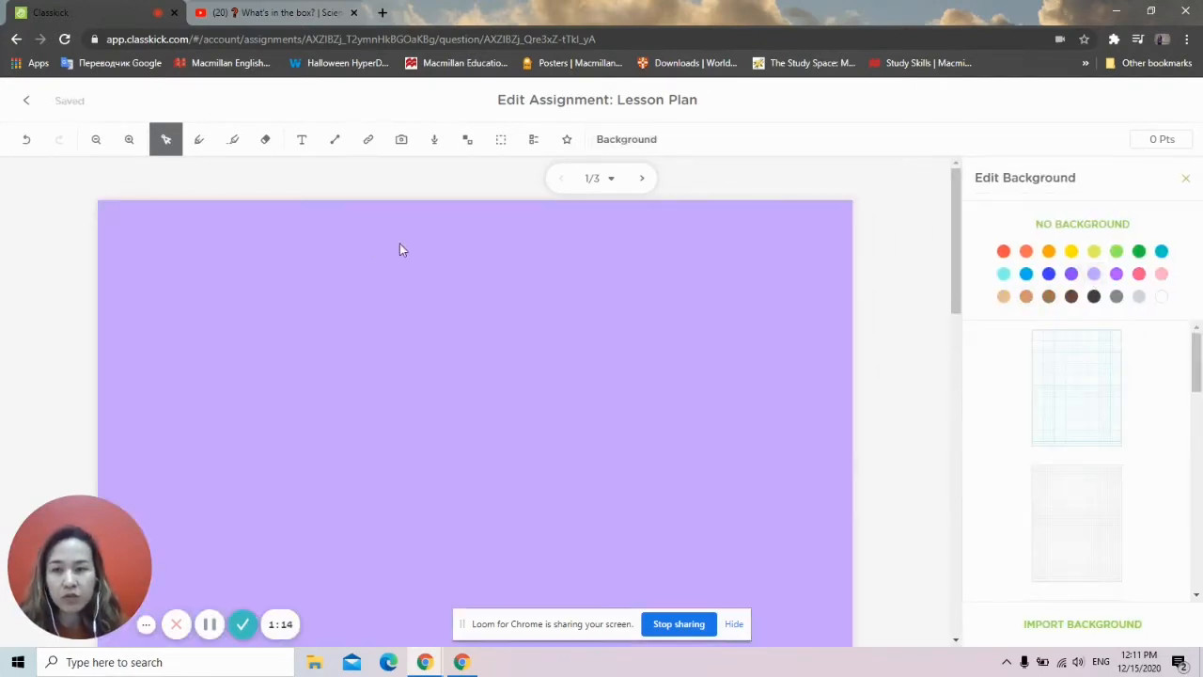
# Draw a looping freehand pen stroke on the left half of the first slide
pyautogui.click(198, 140)
pyautogui.moveTo(236, 341)
pyautogui.mouseDown()
pyautogui.moveTo(423, 419)
pyautogui.moveTo(383, 354)
pyautogui.mouseUp()
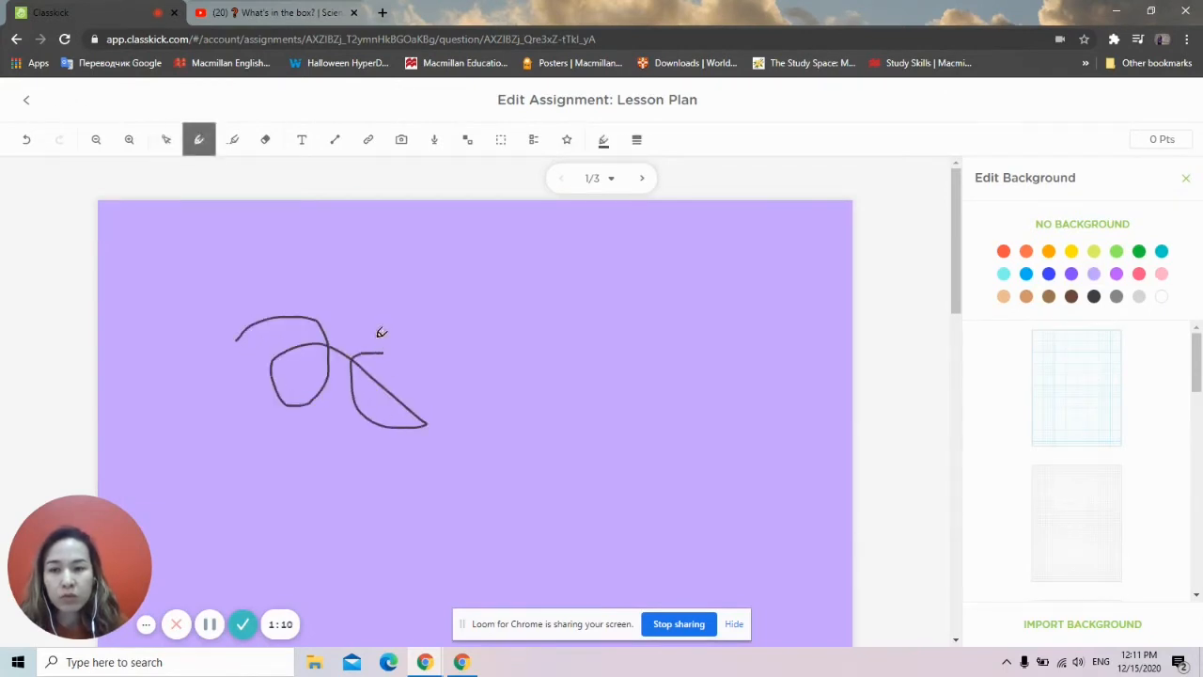
pyautogui.click(302, 140)
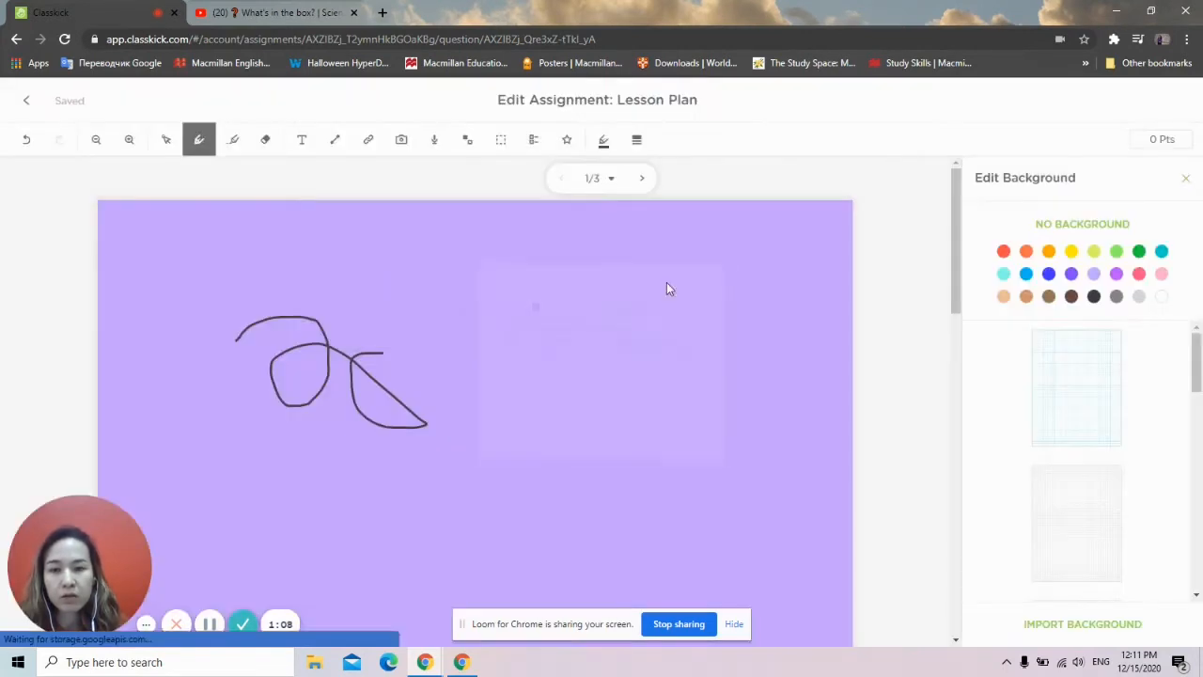
# Add a text box reading "Please watch this demo lesson" and centre it near the top of the first slide
pyautogui.moveTo(430, 263); pyautogui.dragTo(775, 423)
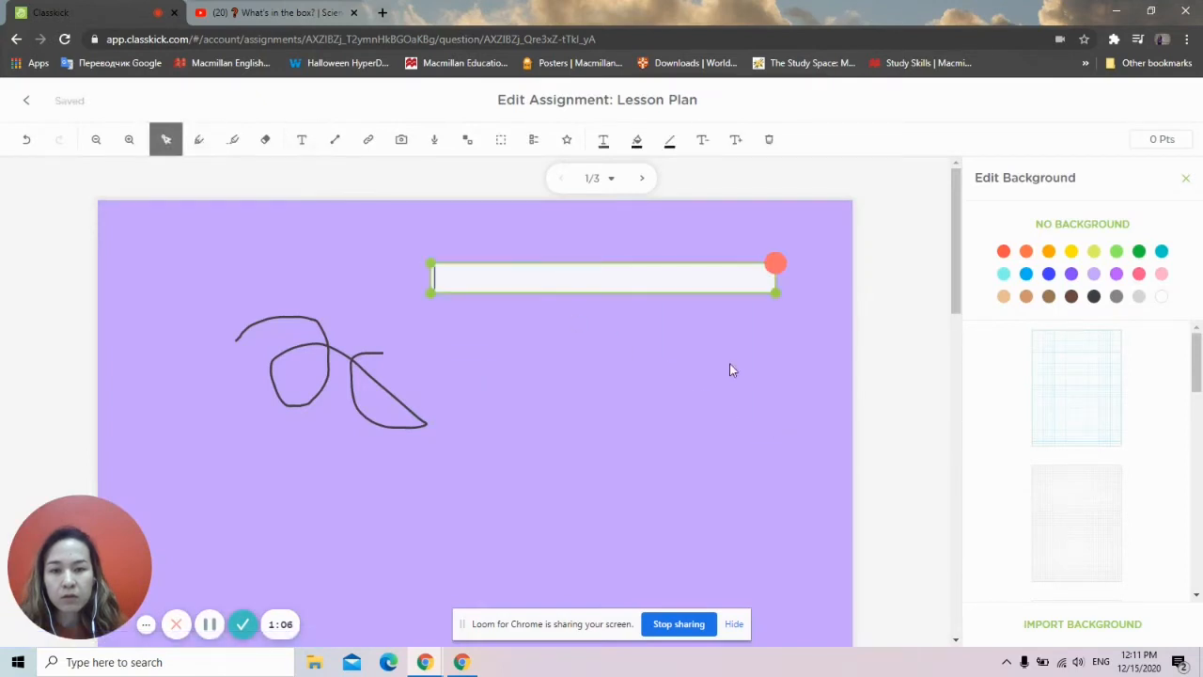
pyautogui.write('Please')
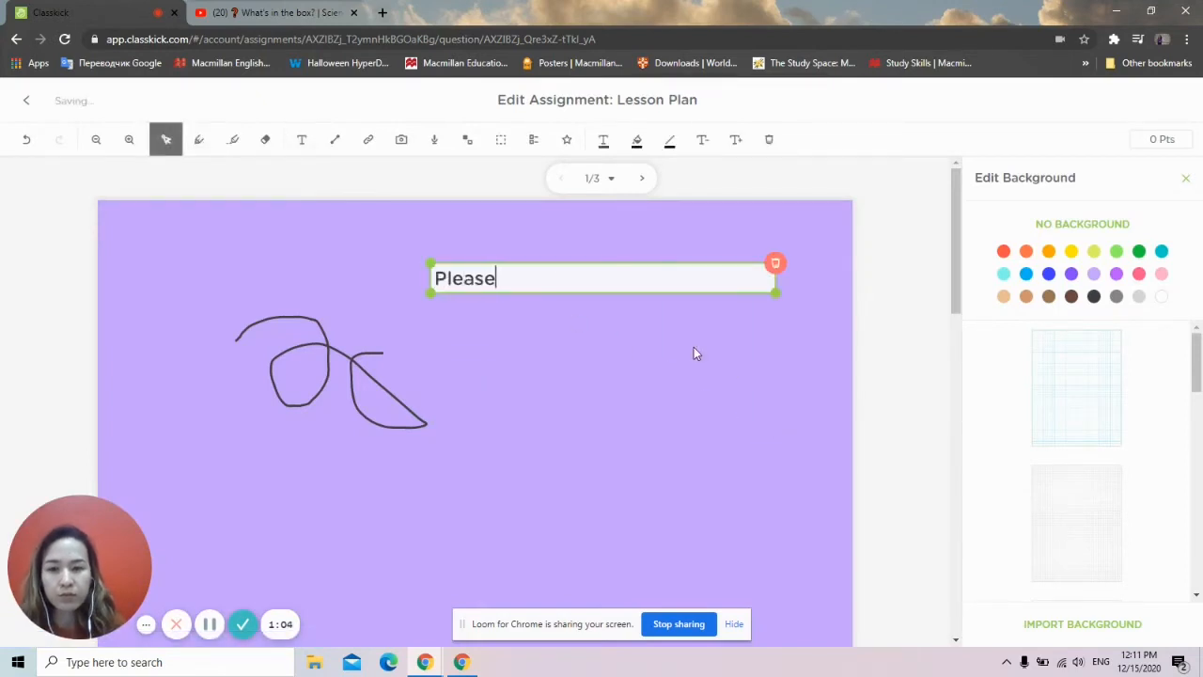
pyautogui.write(' watch this d')
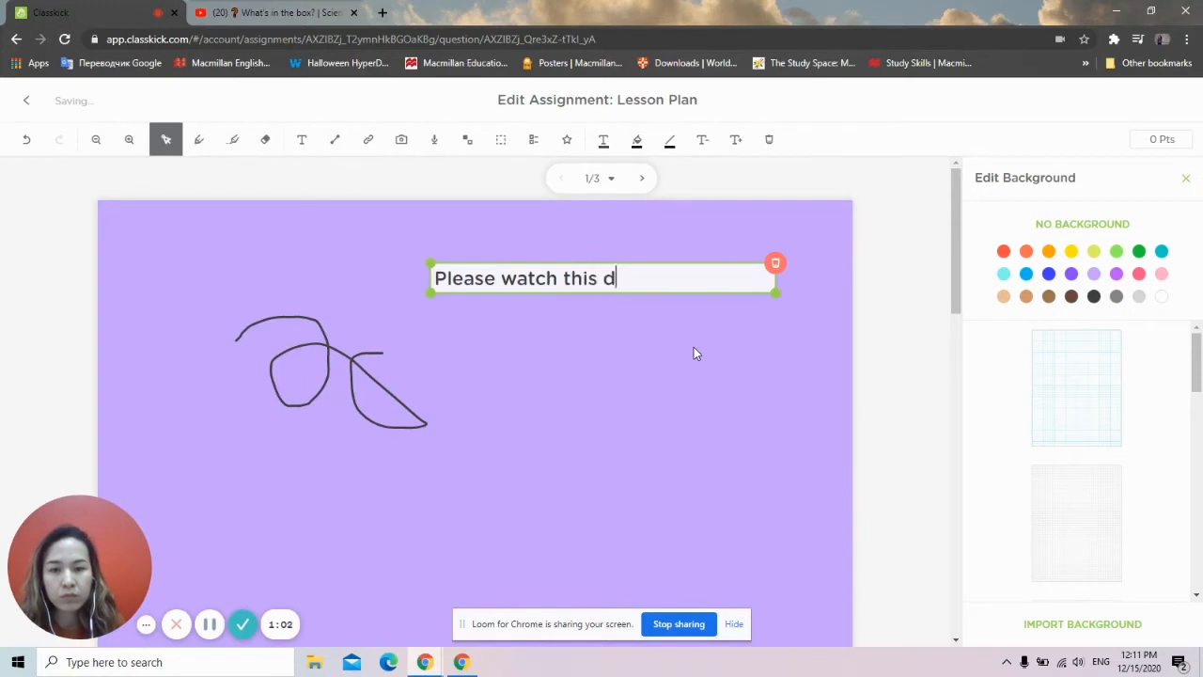
pyautogui.write('emo lesson')
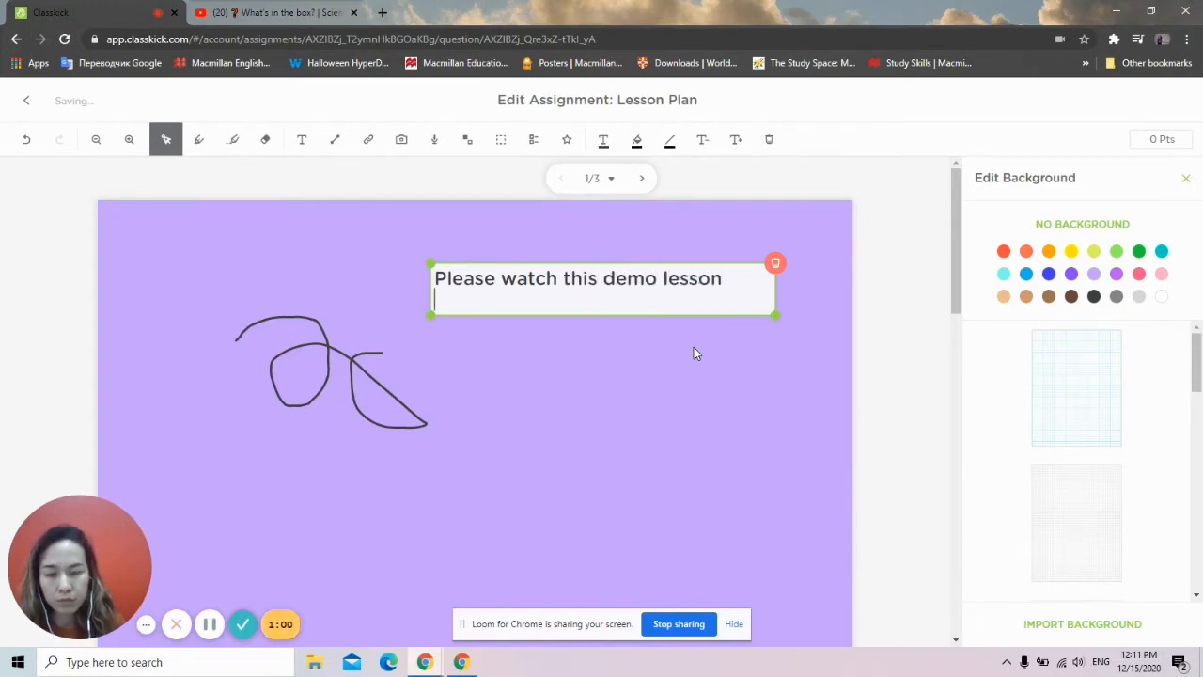
pyautogui.click(588, 424)
pyautogui.moveTo(513, 290); pyautogui.dragTo(408, 288)
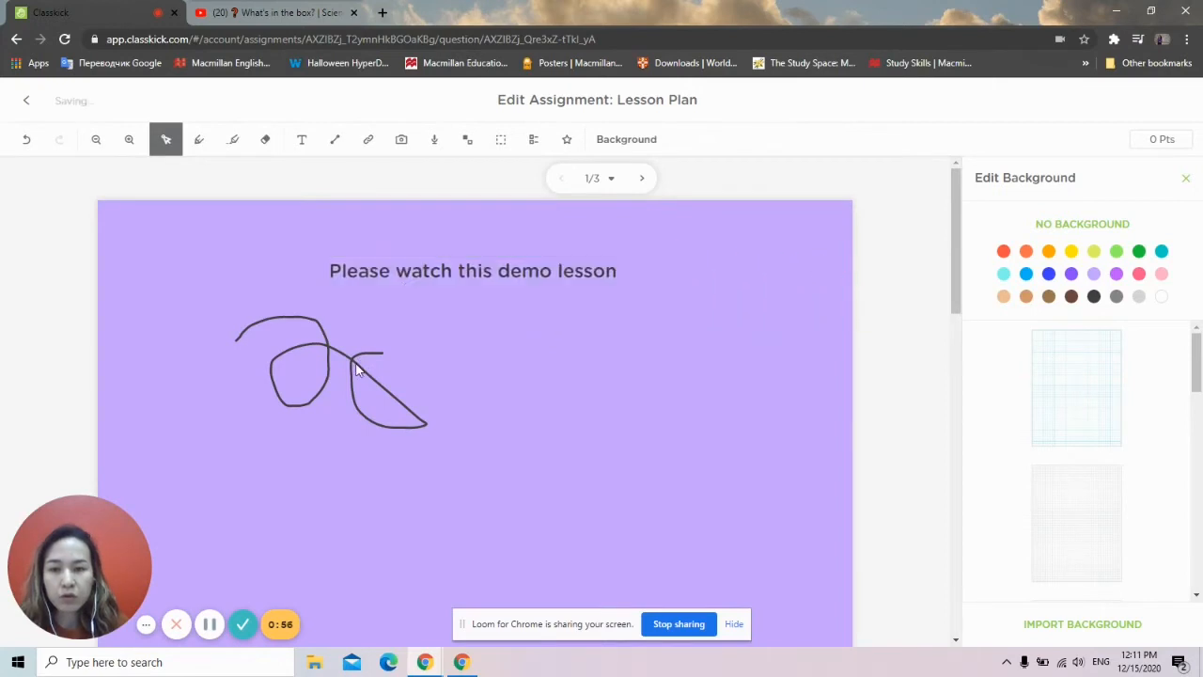
# Erase the freehand pen stroke from the first slide
pyautogui.click(265, 139)
pyautogui.click(294, 311)
pyautogui.click(285, 320)
pyautogui.click(262, 317)
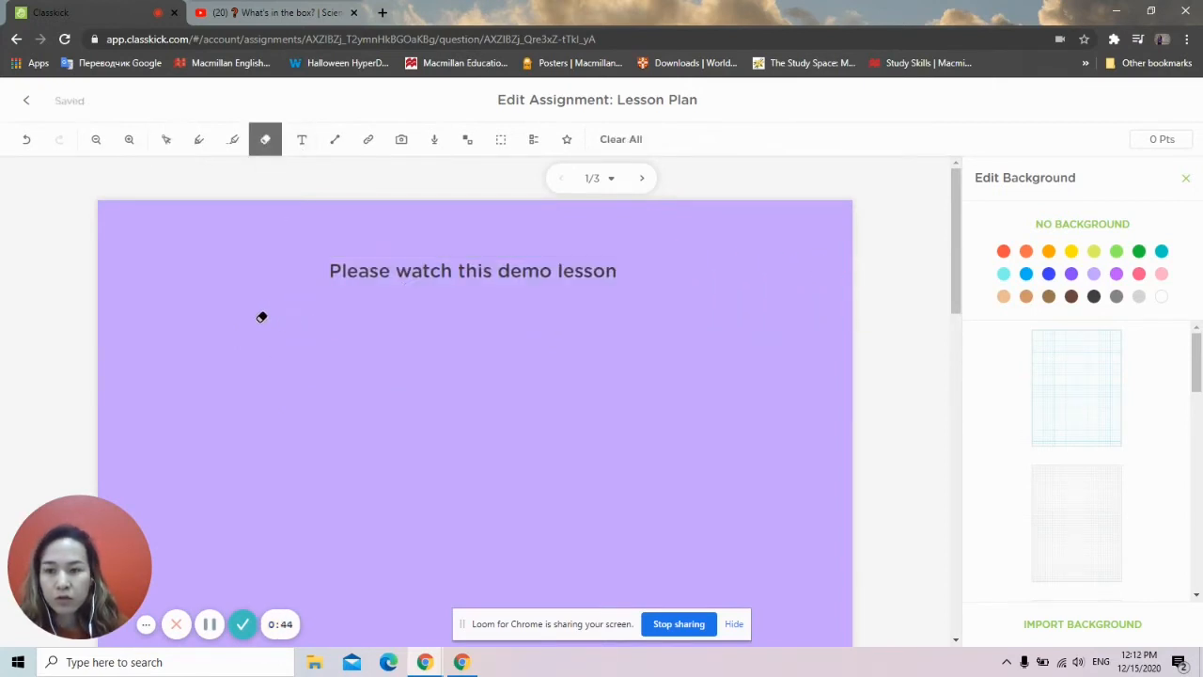
# Add a link titled "Mystery Box Video" to the open YouTube video and place it below the slide's heading text
pyautogui.click(367, 139)
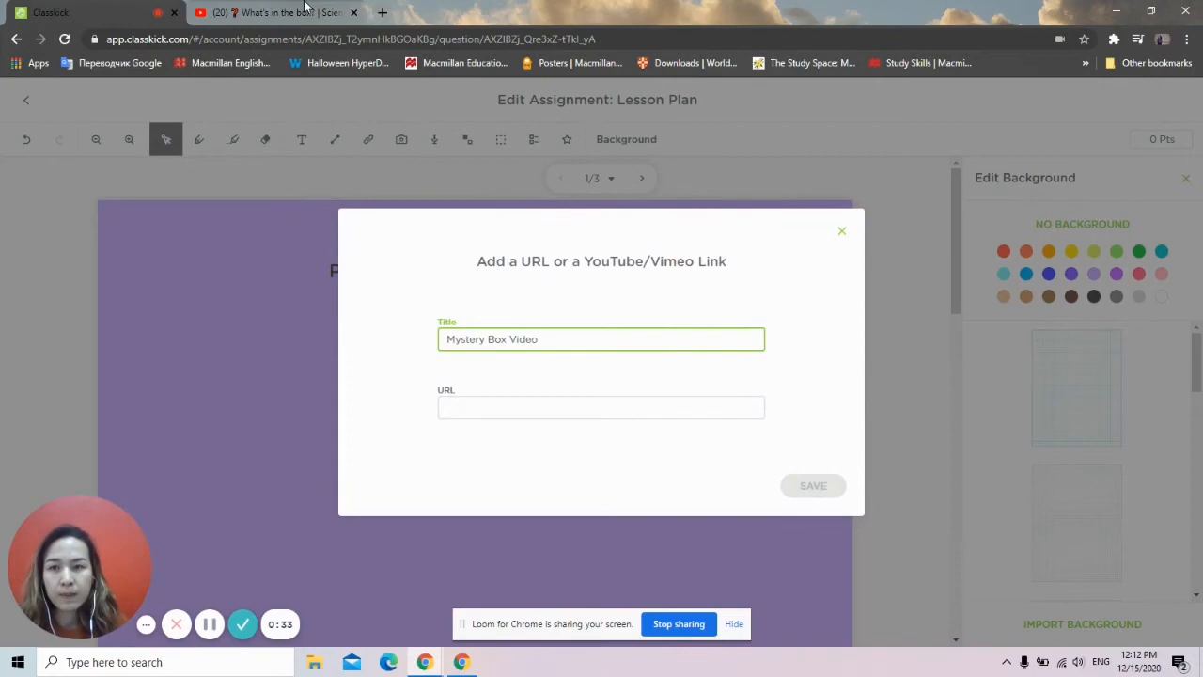
pyautogui.click(272, 13)
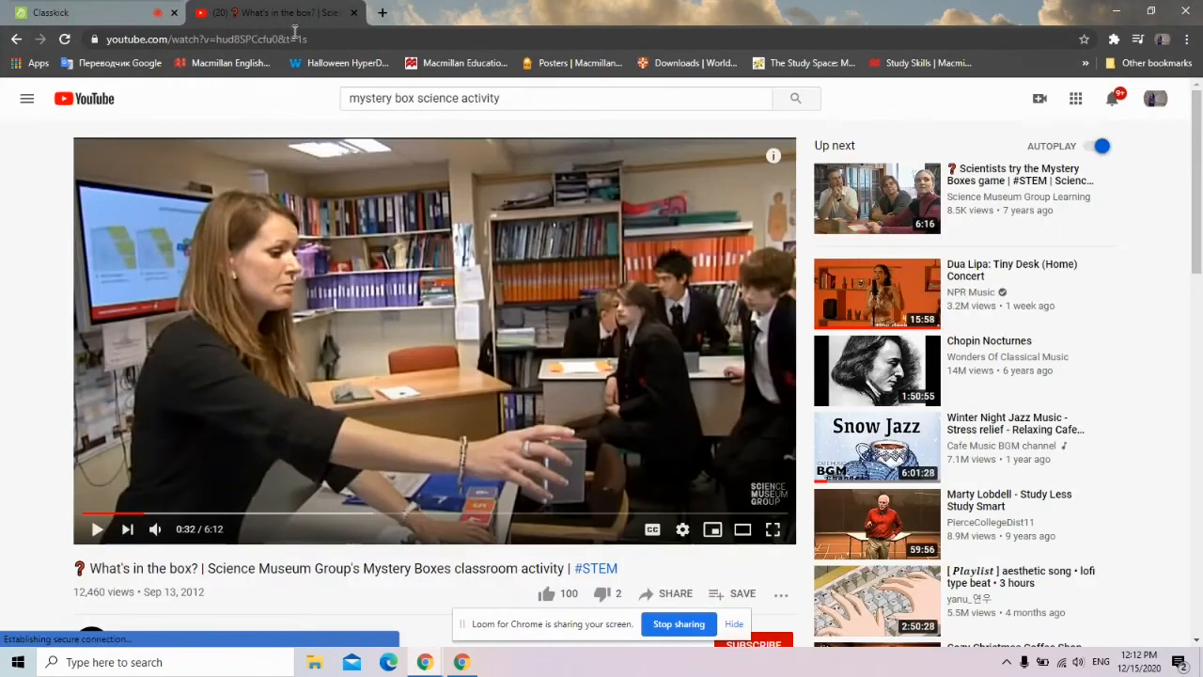
pyautogui.click(207, 38)
pyautogui.hotkey('ctrl', 'c')
pyautogui.click(162, 8)
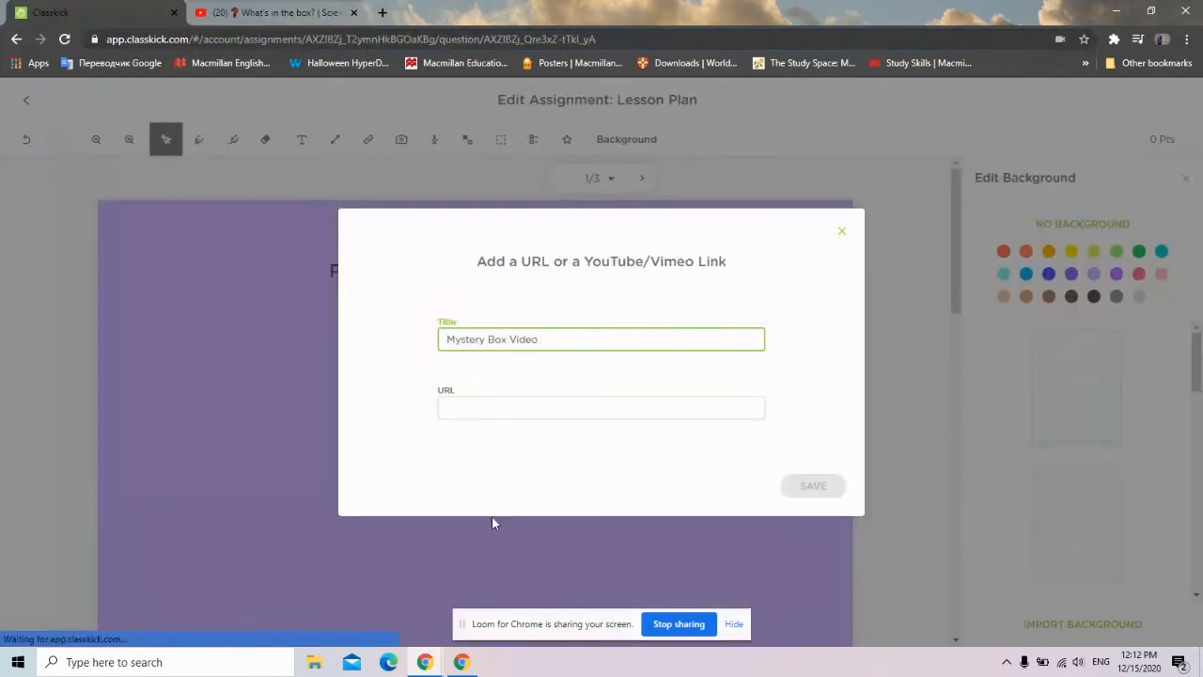
pyautogui.click(502, 400)
pyautogui.hotkey('ctrl', 'v')
pyautogui.click(807, 482)
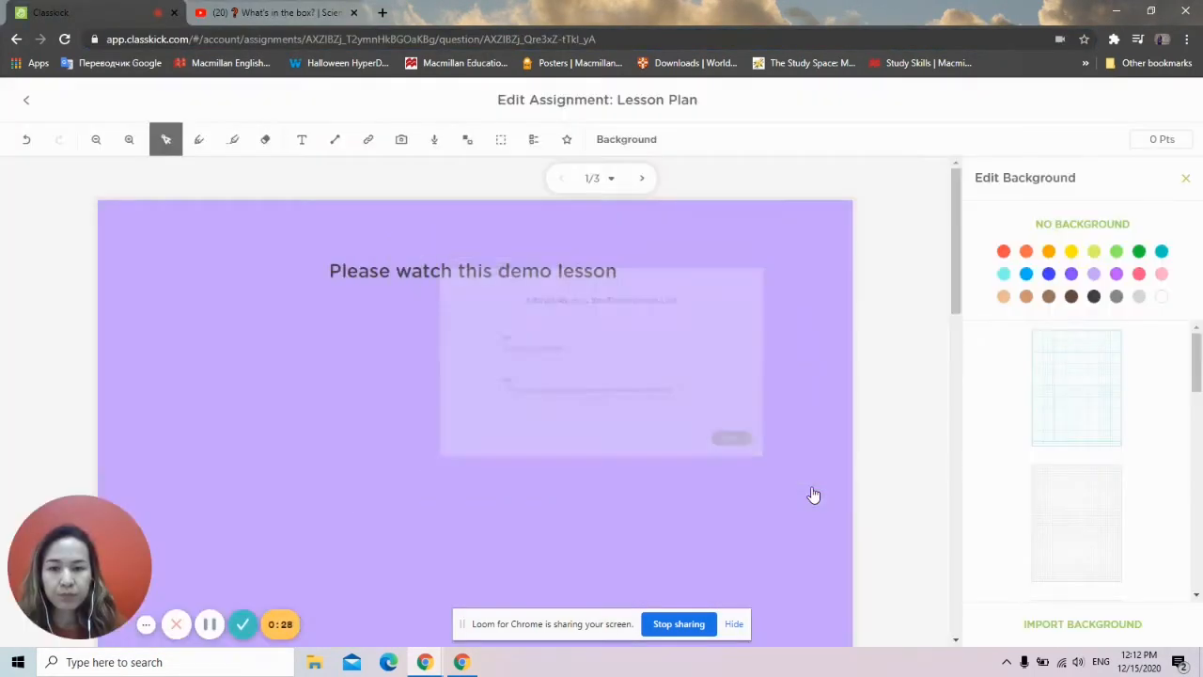
pyautogui.moveTo(242, 267); pyautogui.dragTo(462, 411)
# Preview the Mystery Box Video link on the slide, pause the playback and close the player
pyautogui.click(425, 397)
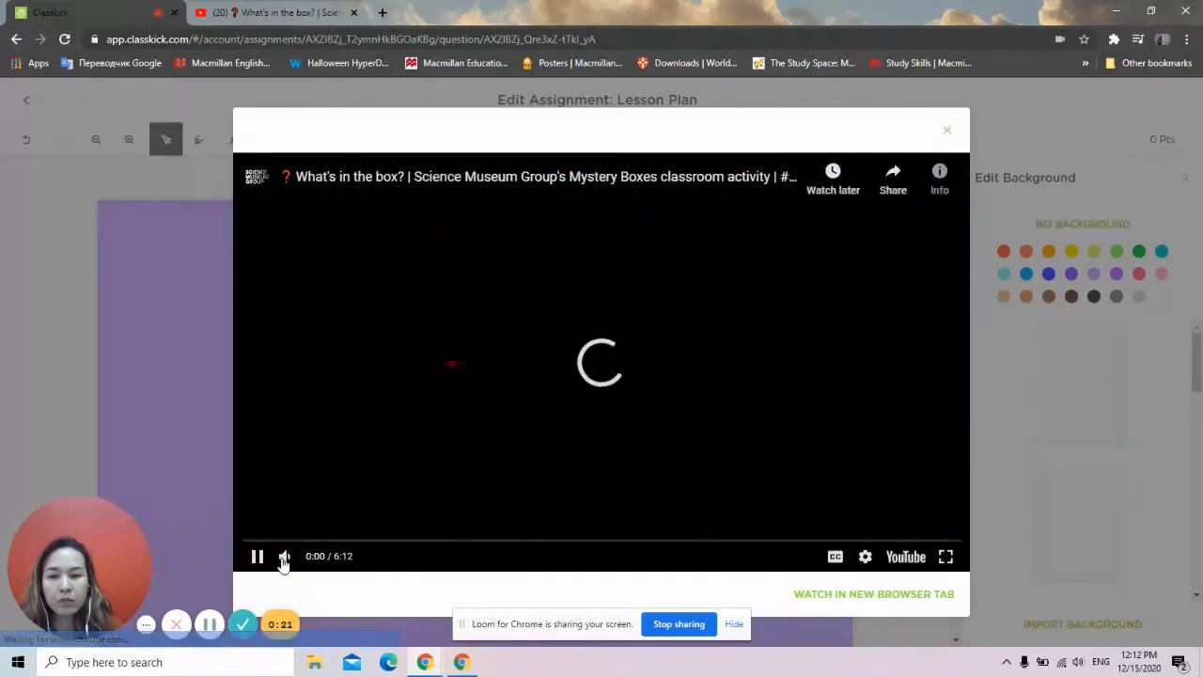
pyautogui.click(258, 556)
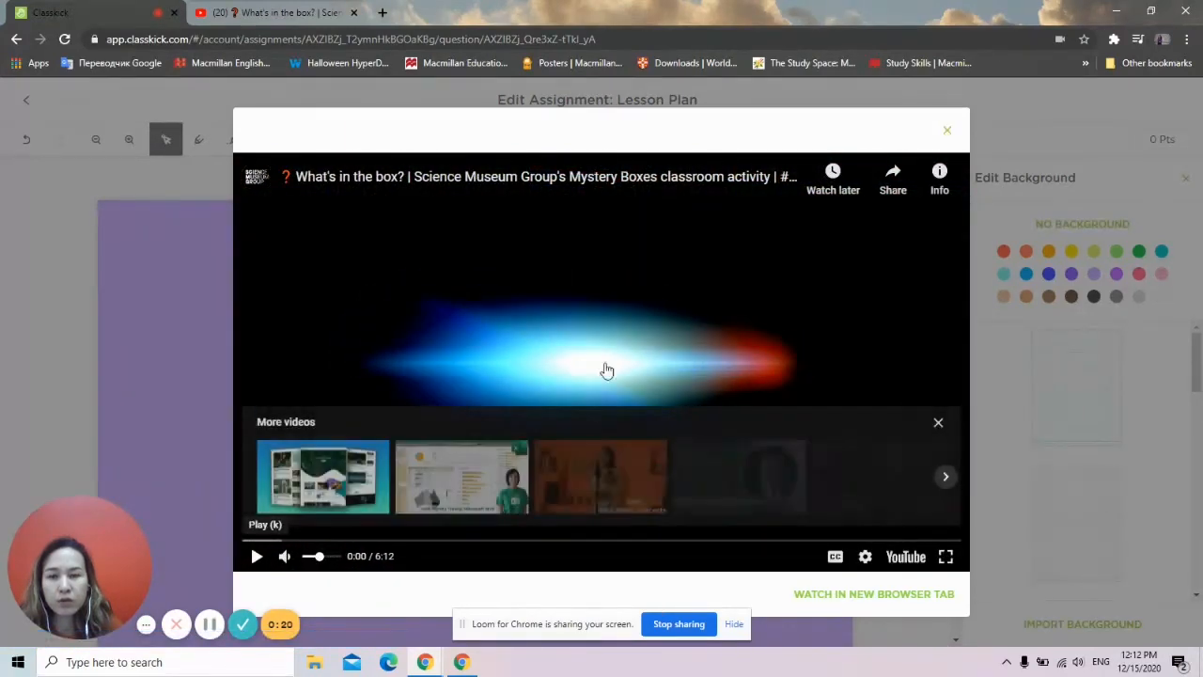
pyautogui.click(950, 133)
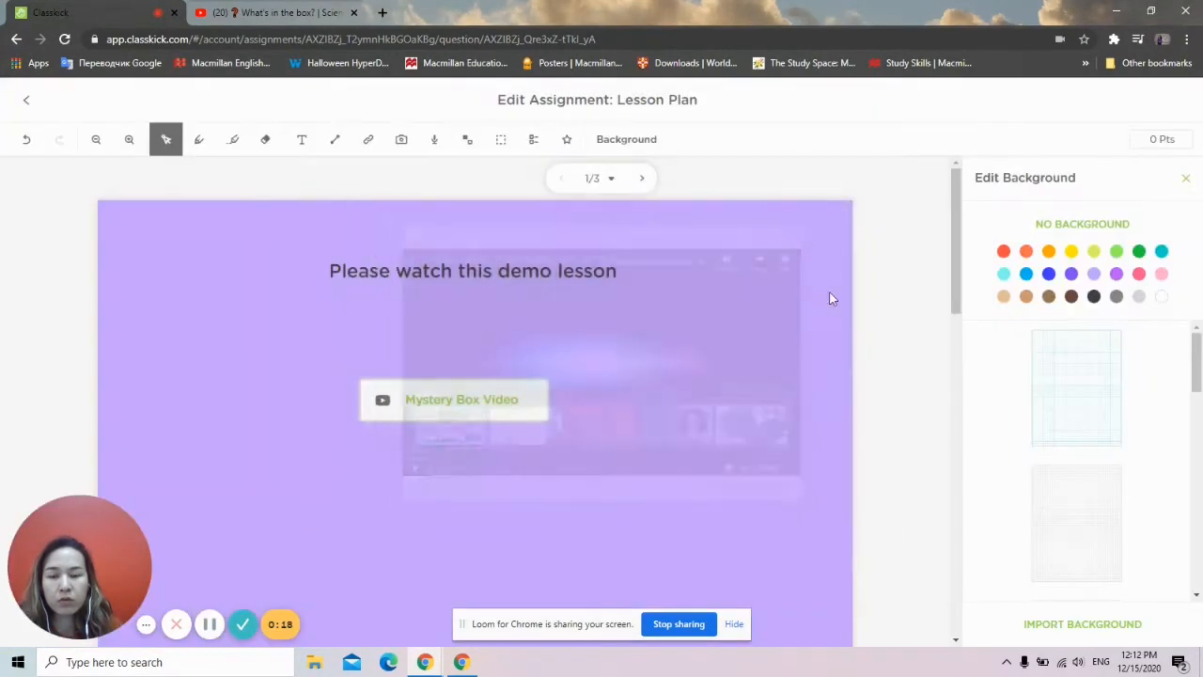
pyautogui.click(401, 141)
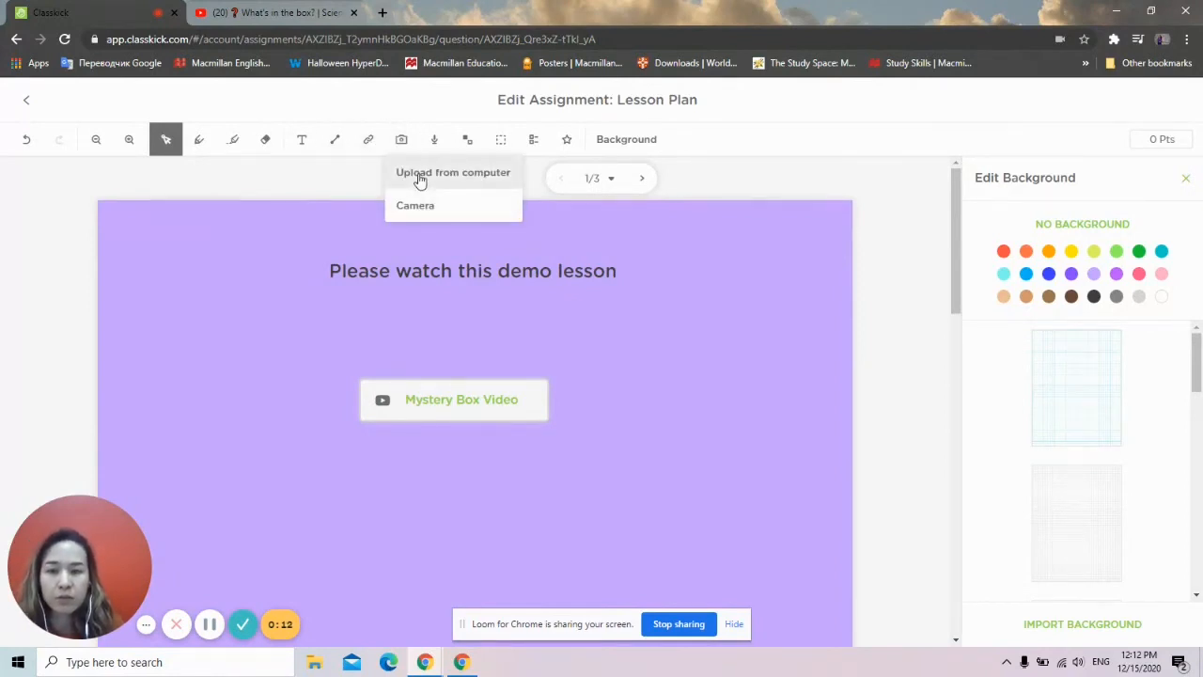
pyautogui.click(628, 331)
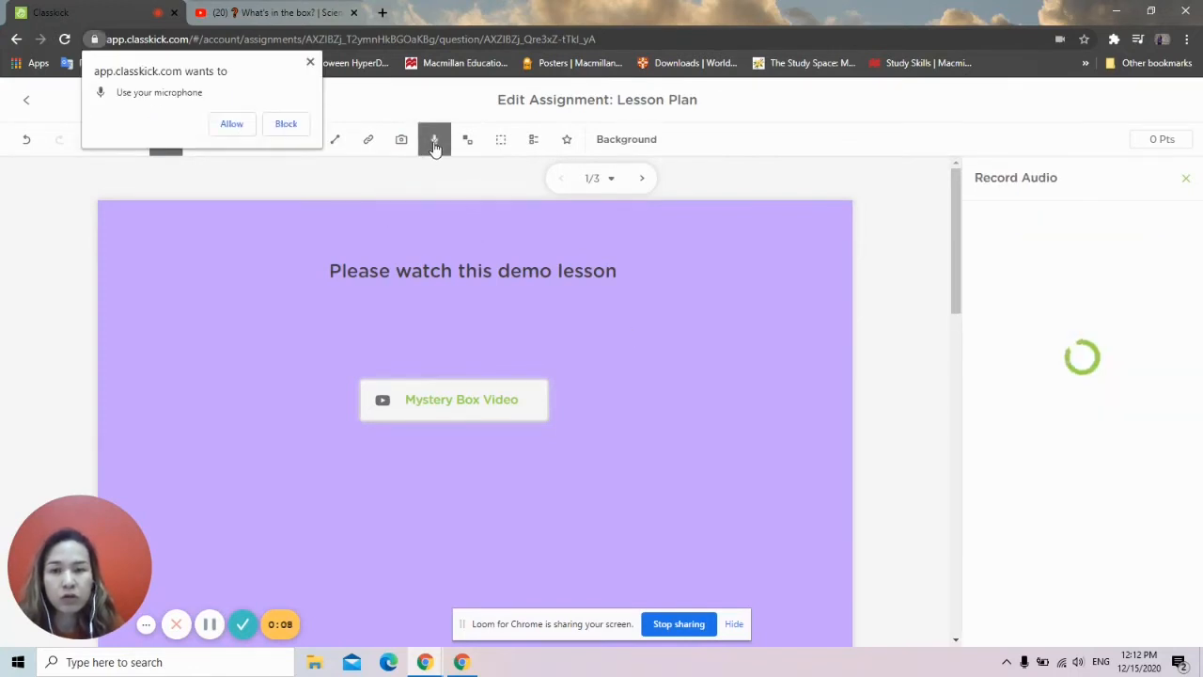
# Try out an audio recording on the first slide, moving the clip near the video link, and delete it
pyautogui.click(243, 128)
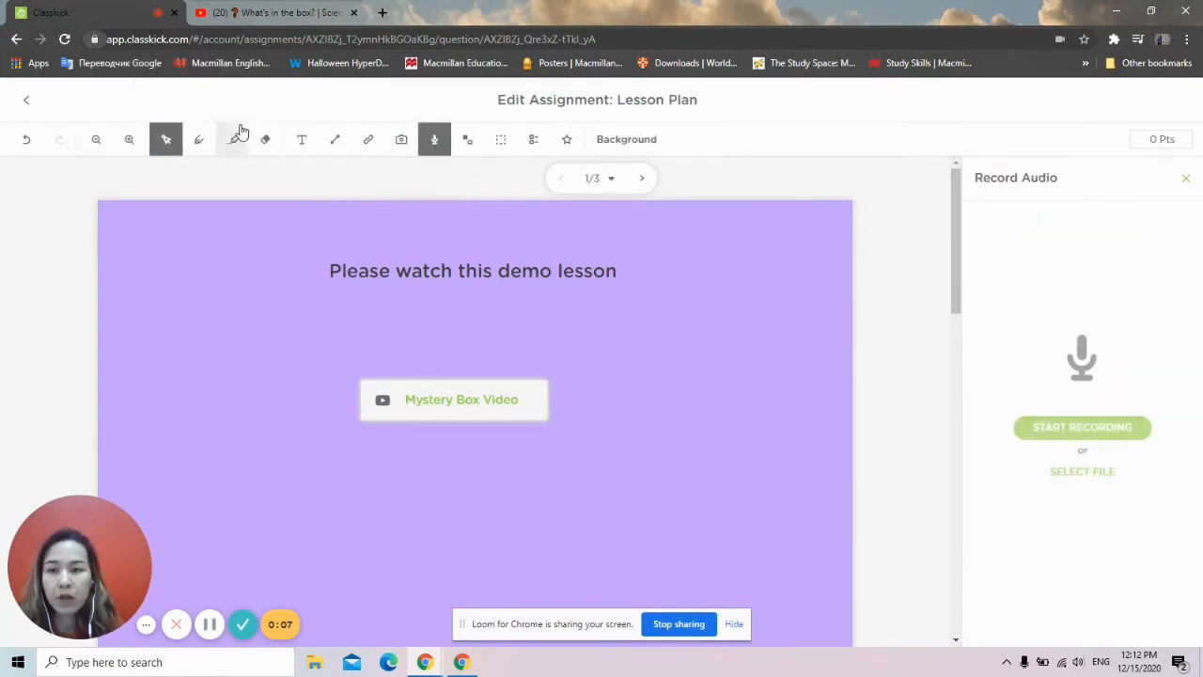
pyautogui.click(1024, 431)
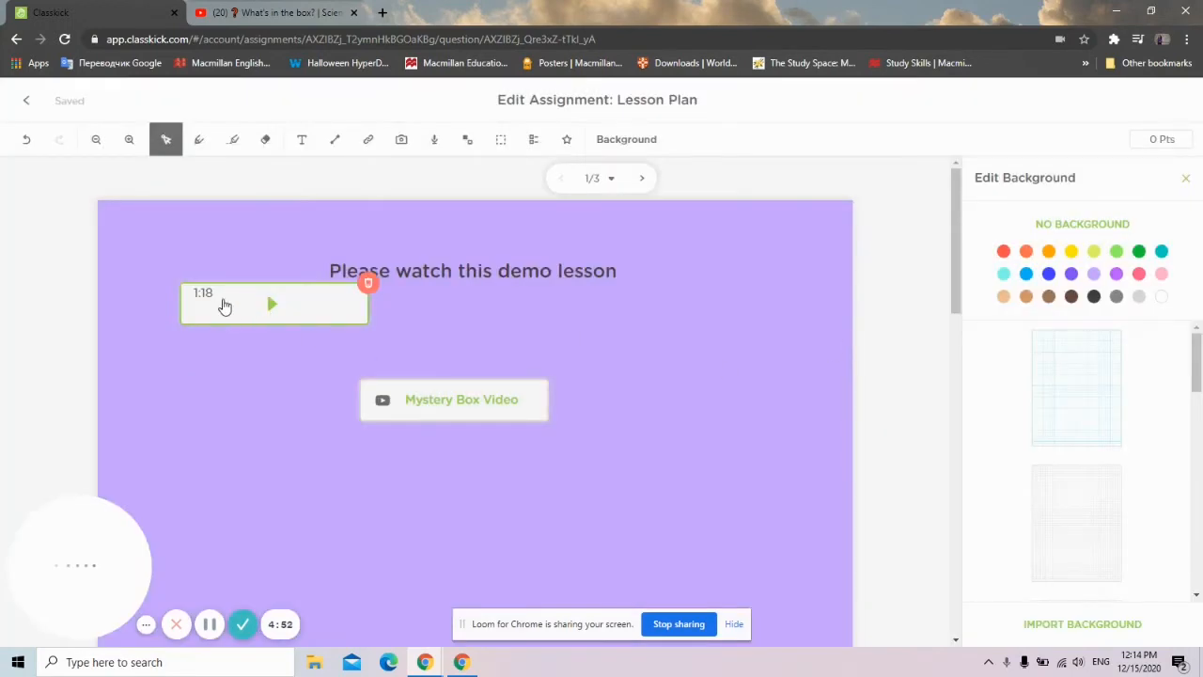
pyautogui.moveTo(225, 305); pyautogui.dragTo(419, 350)
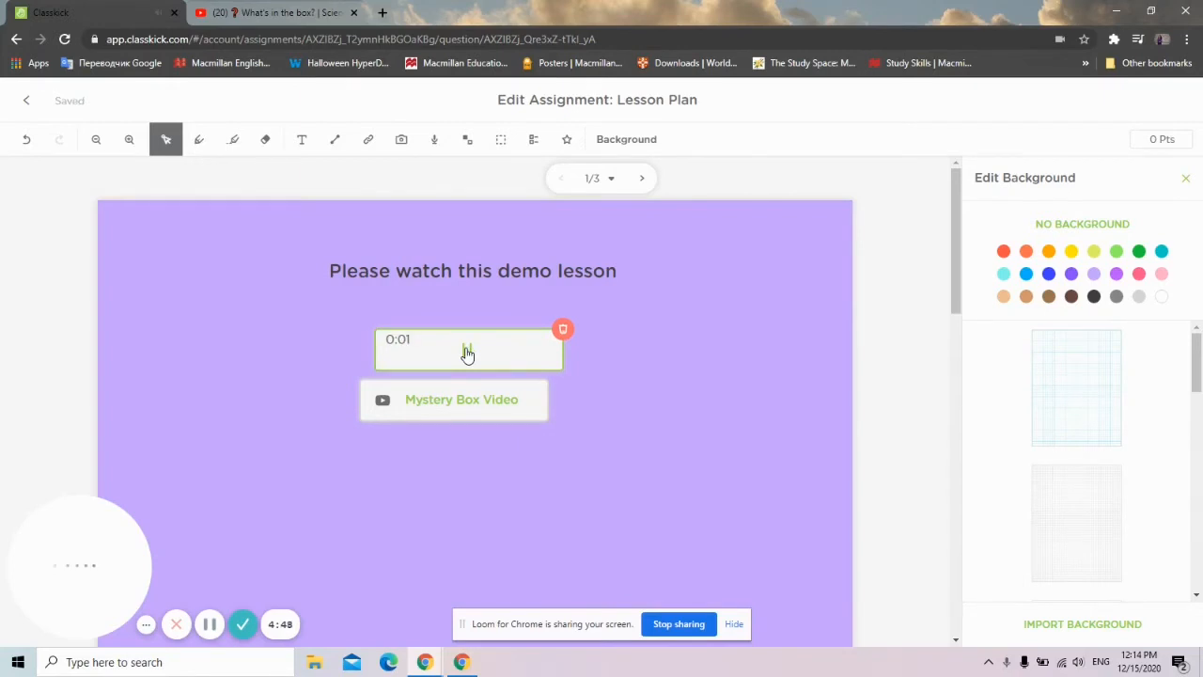
pyautogui.moveTo(429, 366); pyautogui.dragTo(551, 365)
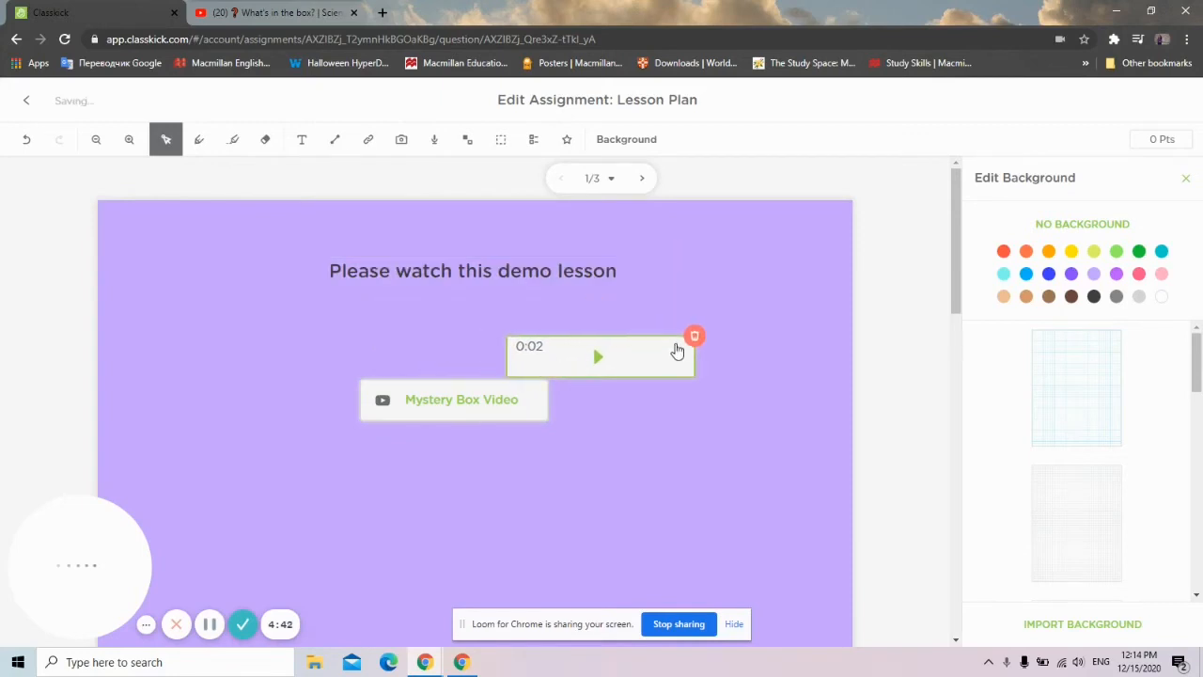
pyautogui.click(696, 337)
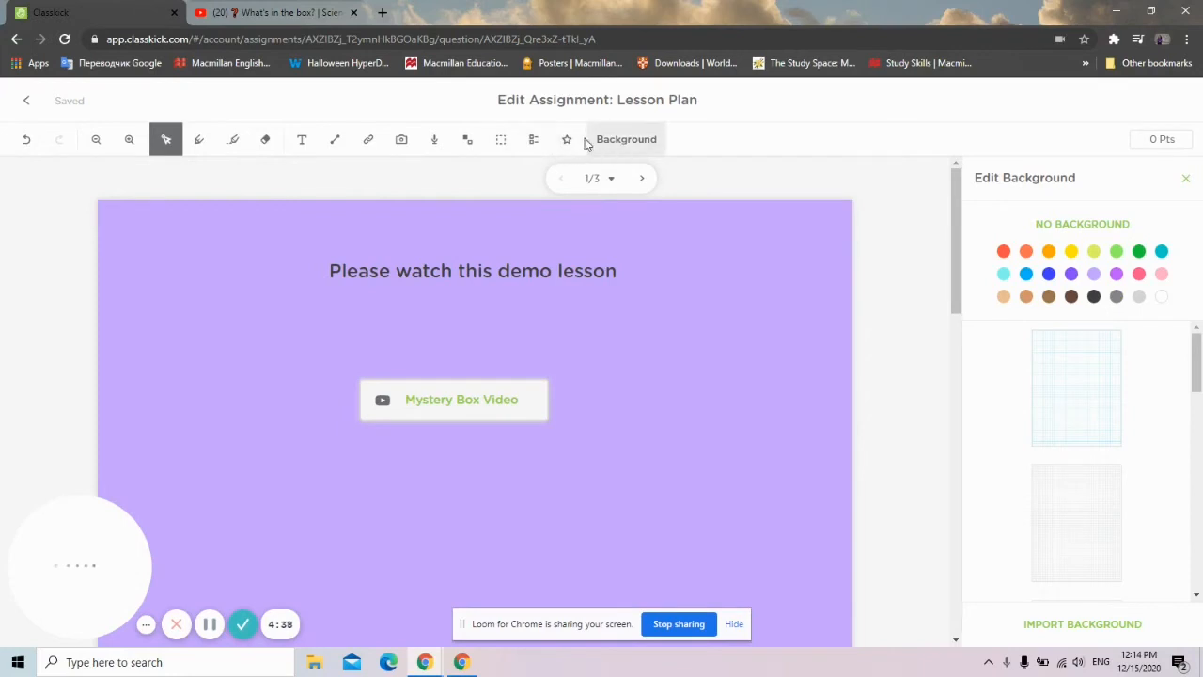
# Go to the second slide and give it a yellow-green background
pyautogui.click(1188, 179)
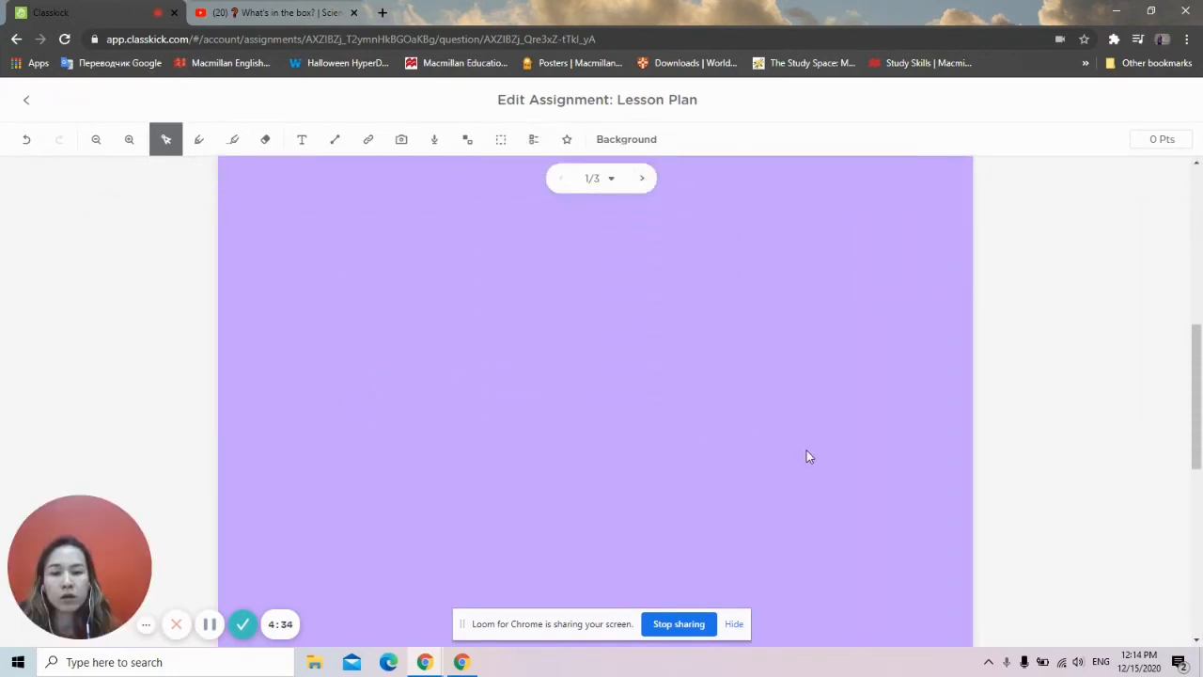
pyautogui.click(643, 182)
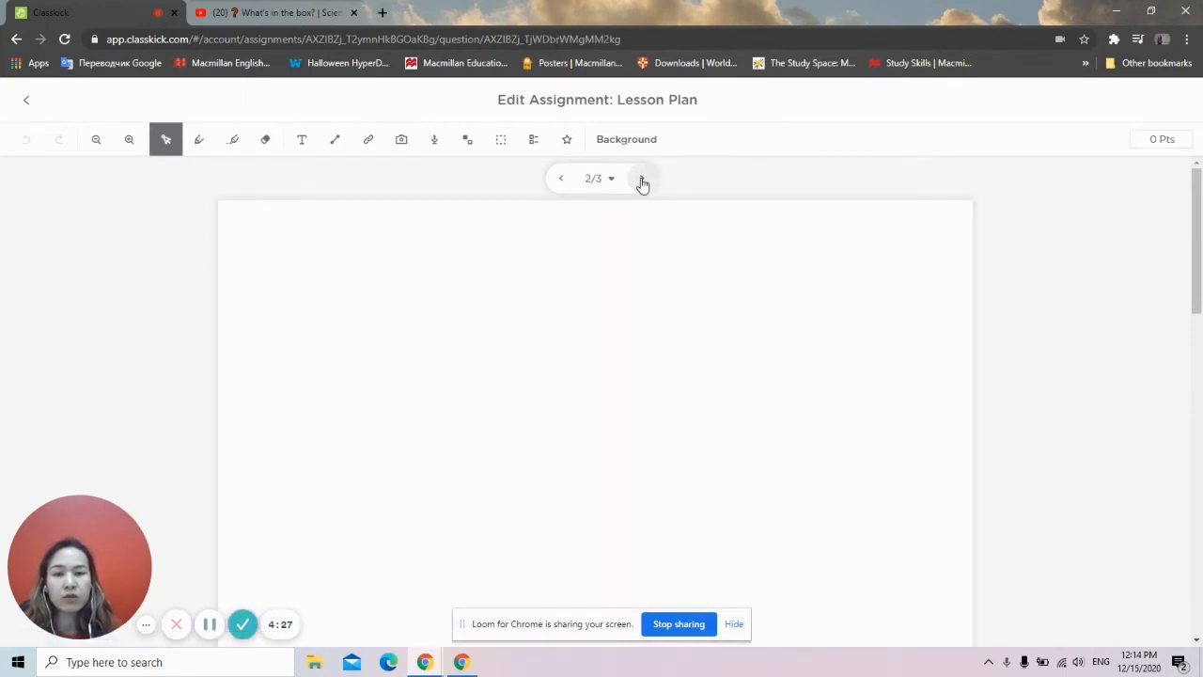
pyautogui.click(624, 141)
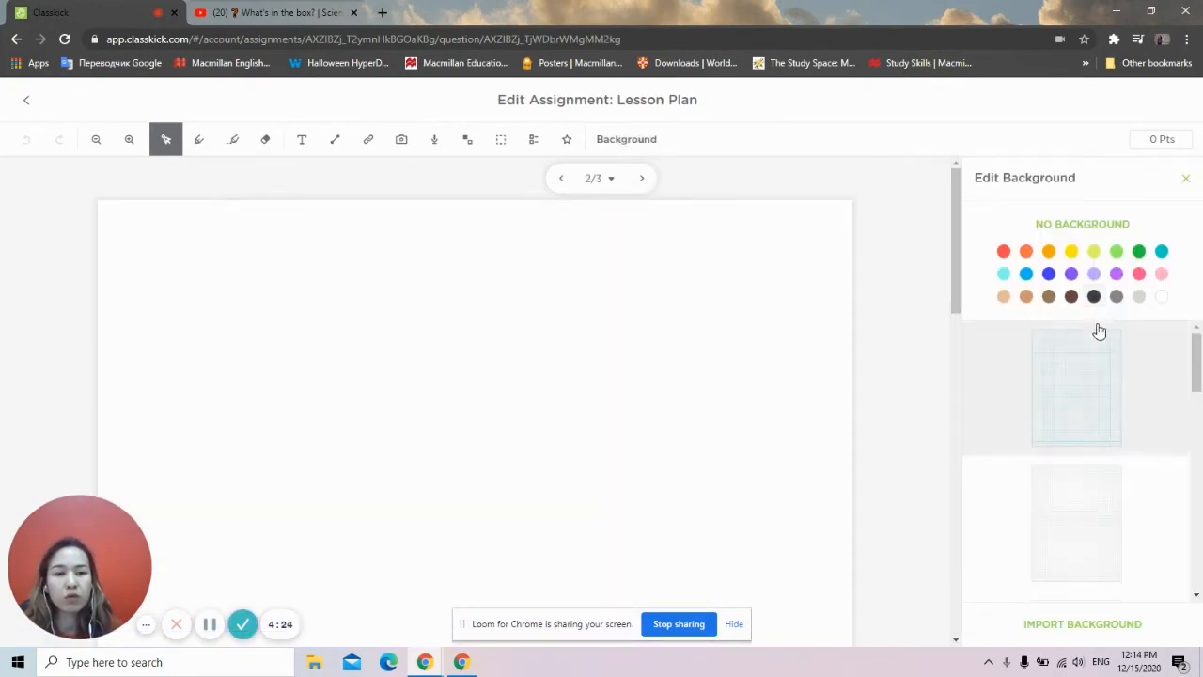
pyautogui.click(1094, 251)
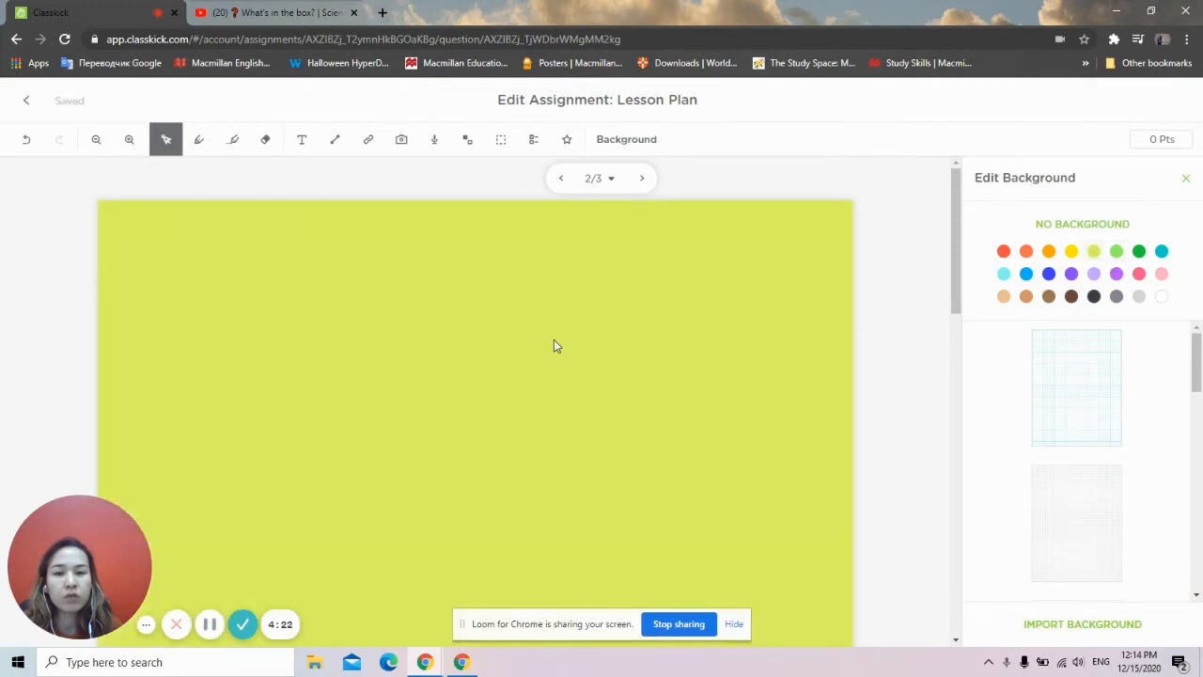
# Start a new multiple choice element and add the question text "What day is it today? a) Monday b) Tuesday" to the second slide
pyautogui.click(535, 139)
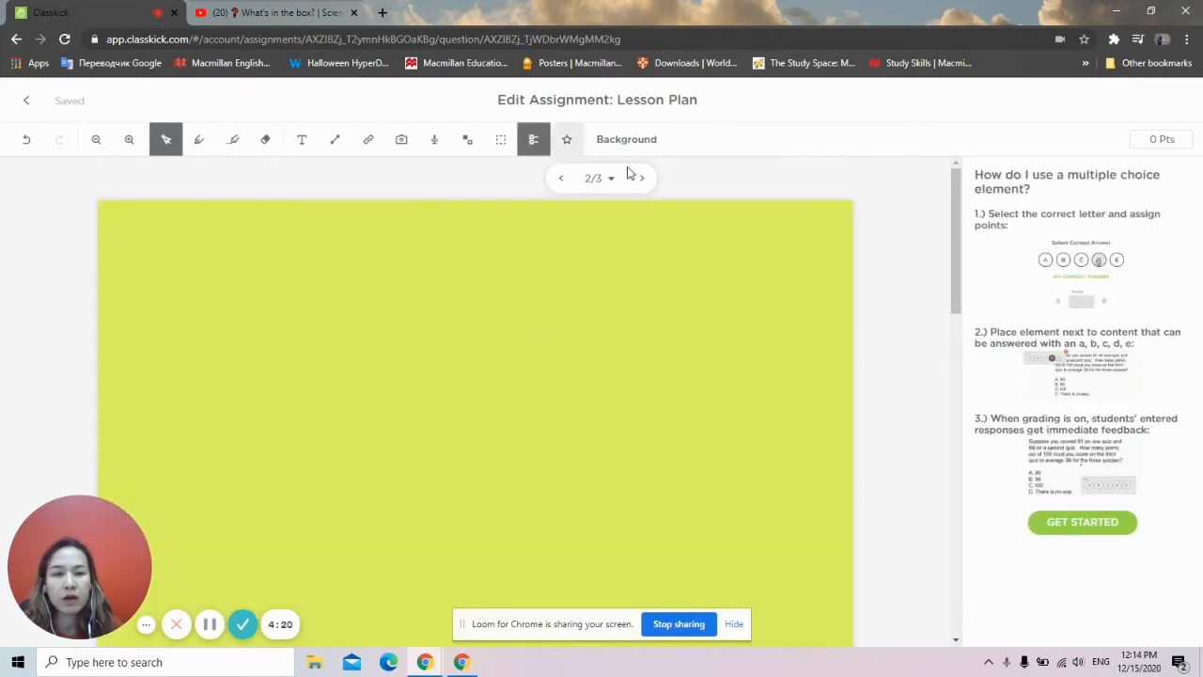
pyautogui.click(1054, 526)
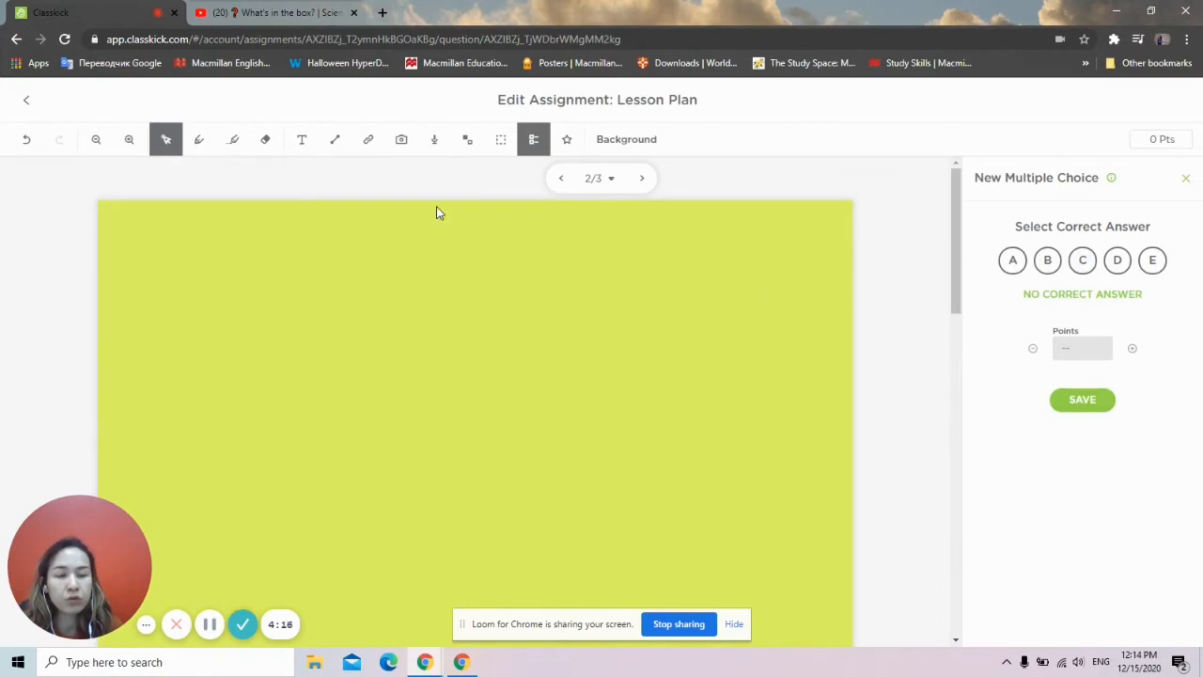
pyautogui.click(303, 140)
pyautogui.moveTo(229, 295); pyautogui.dragTo(645, 411)
pyautogui.click(413, 335)
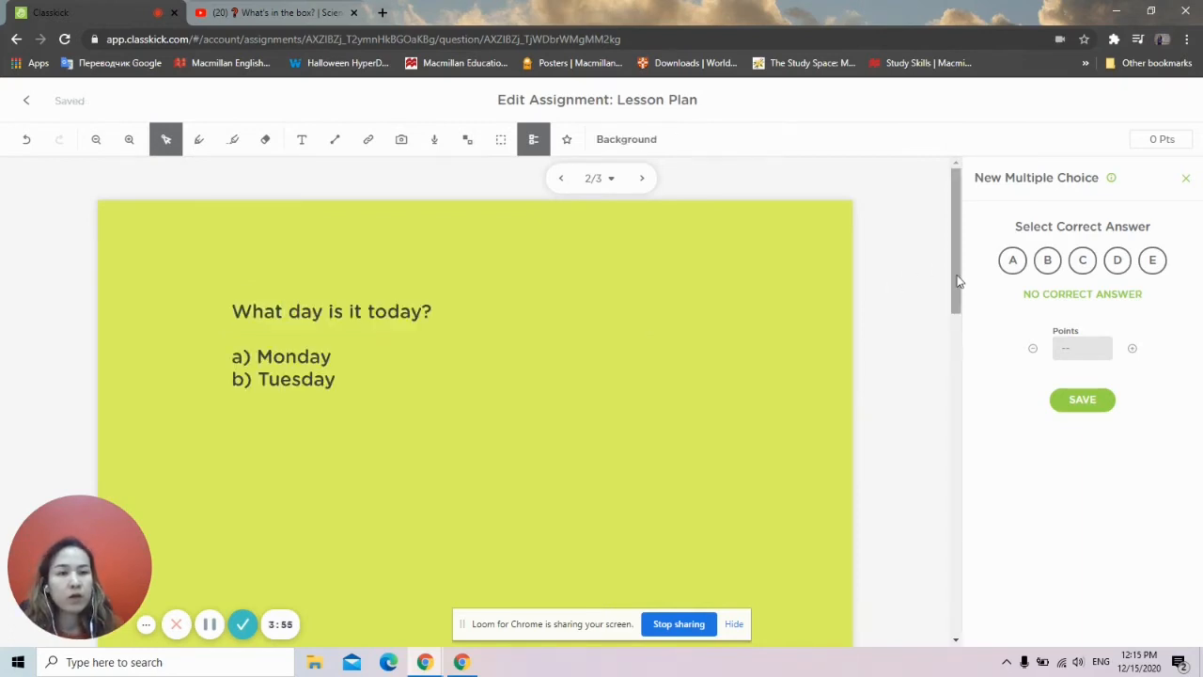
# Create the multiple choice element with correct answer B worth 5 points and place it below the question text
pyautogui.click(1049, 260)
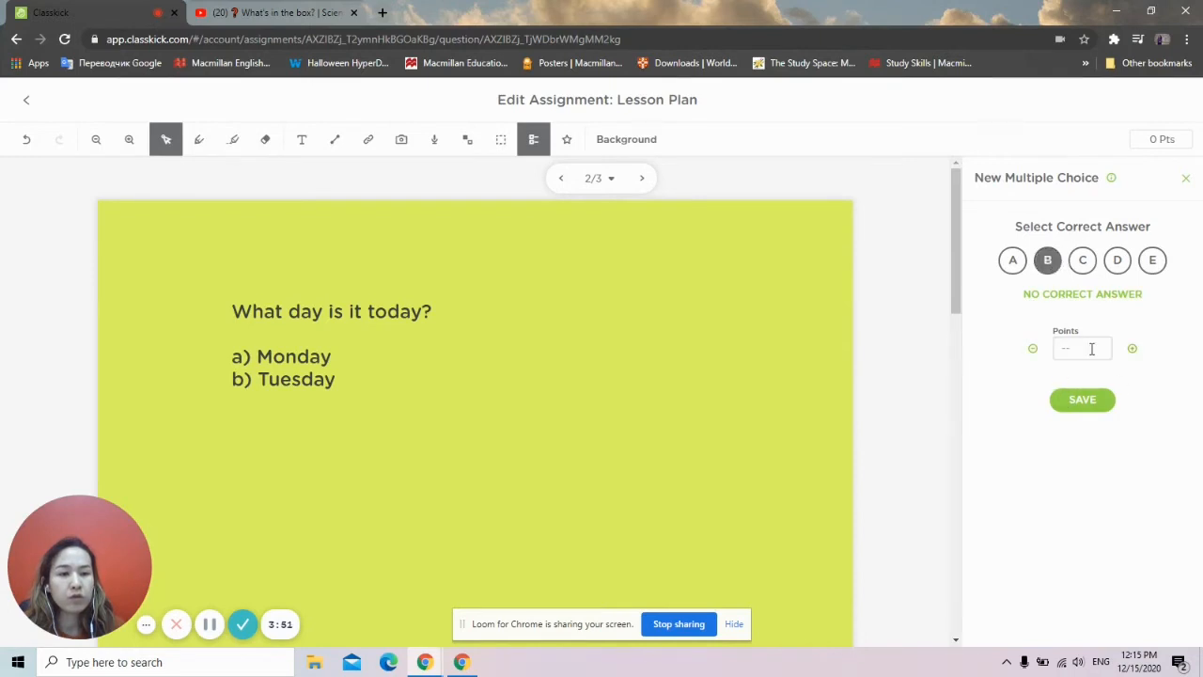
pyautogui.click(1092, 349)
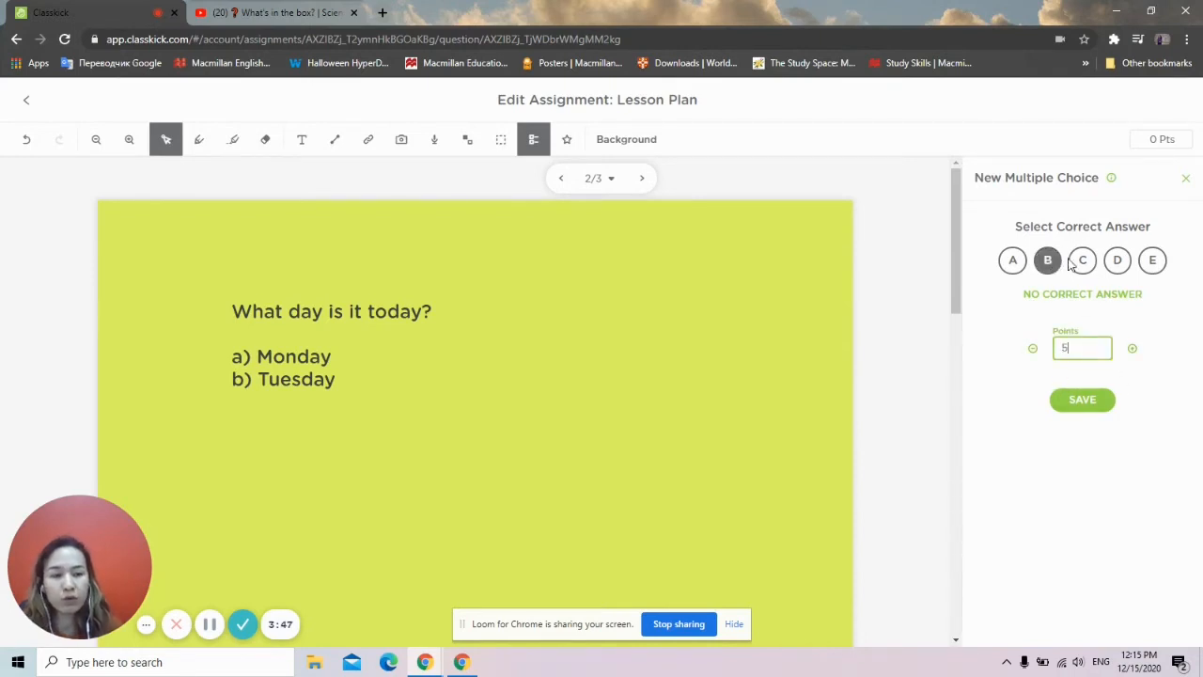
pyautogui.click(1082, 399)
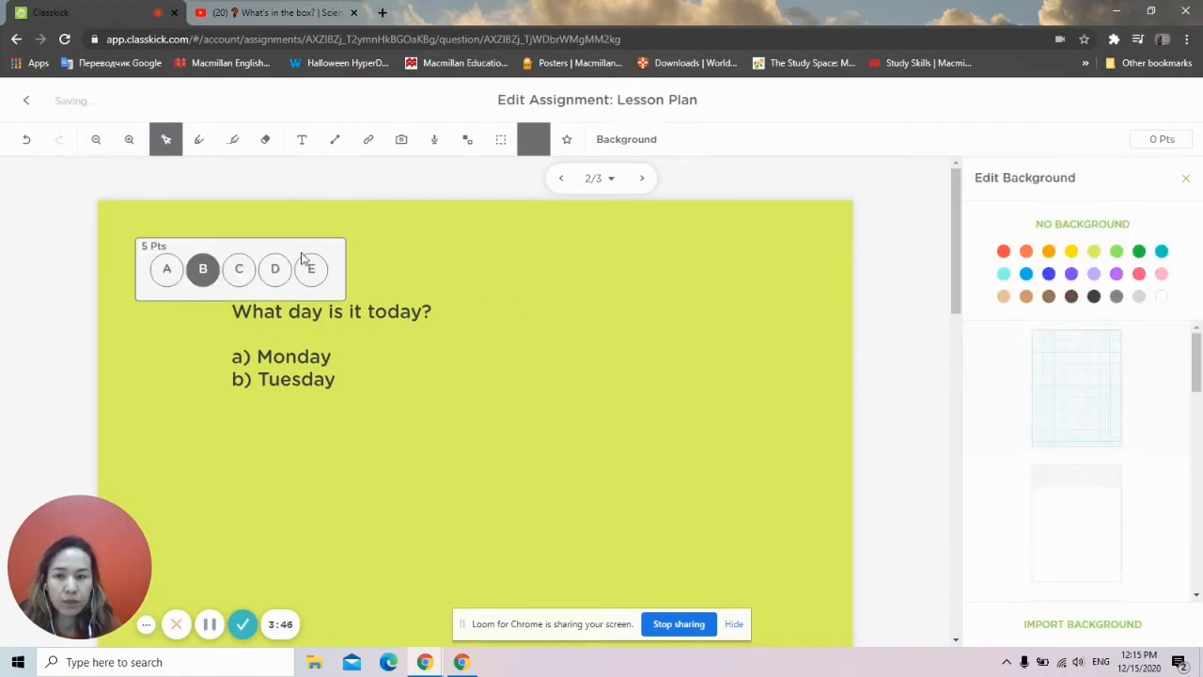
pyautogui.moveTo(313, 248); pyautogui.dragTo(390, 423)
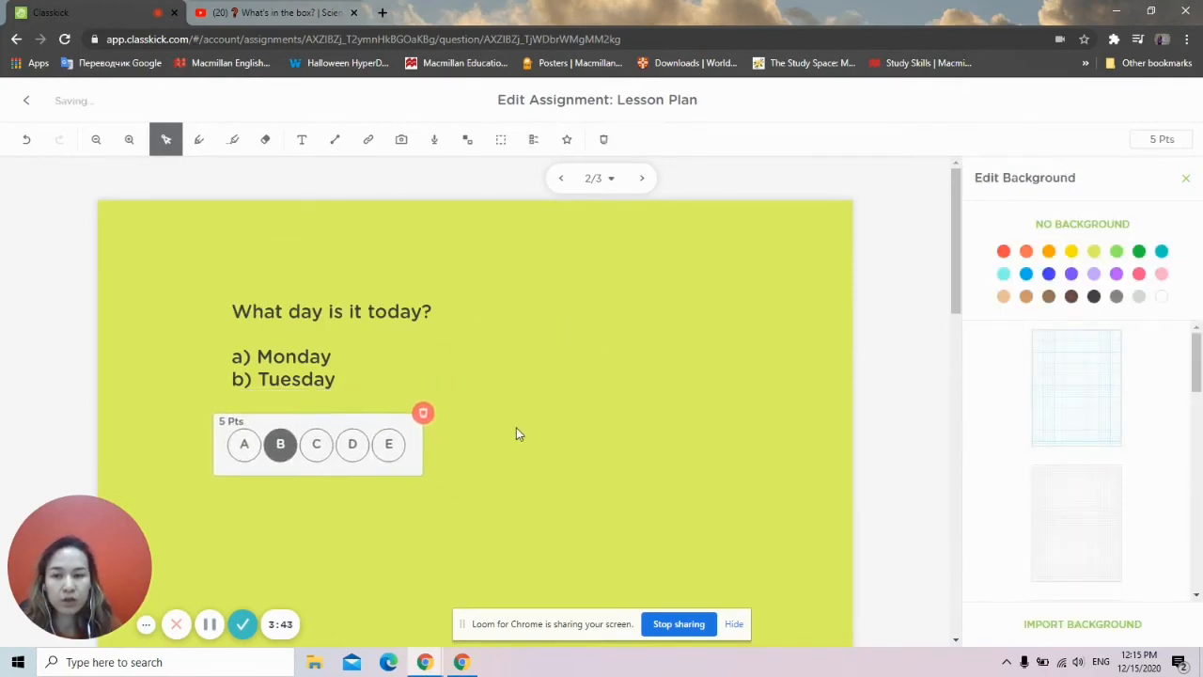
# Close the background settings and shift the multiple choice element to sit closer under the question text
pyautogui.click(518, 429)
pyautogui.click(280, 428)
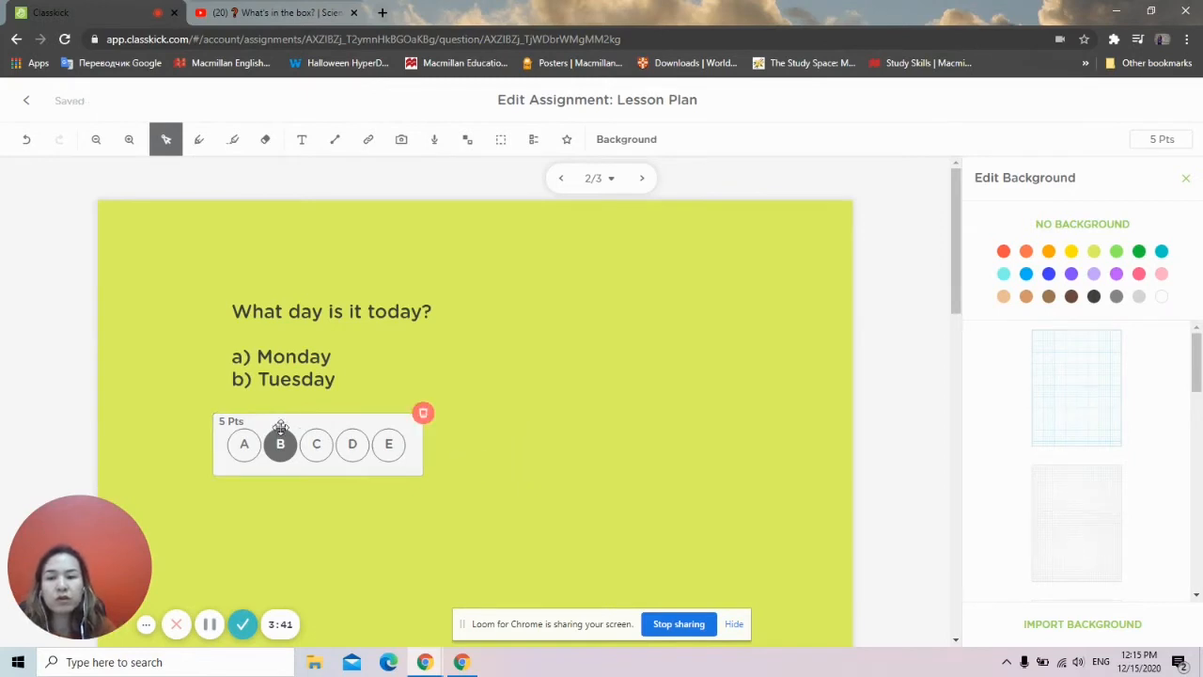
pyautogui.click(244, 446)
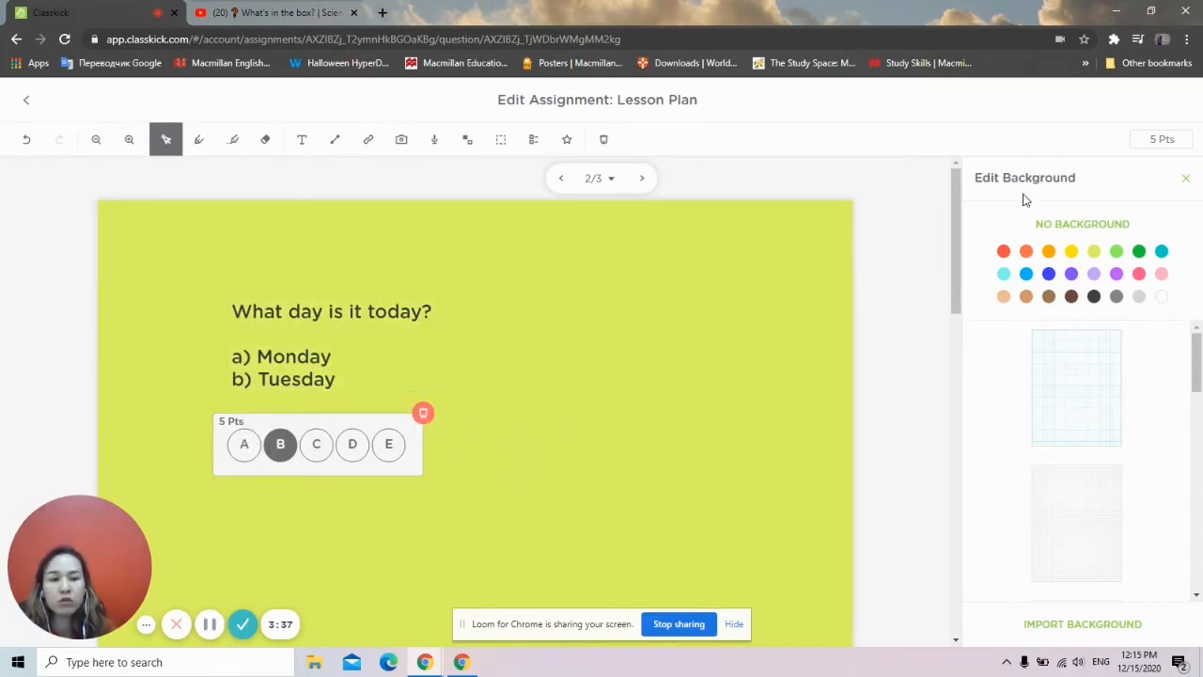
pyautogui.click(1185, 178)
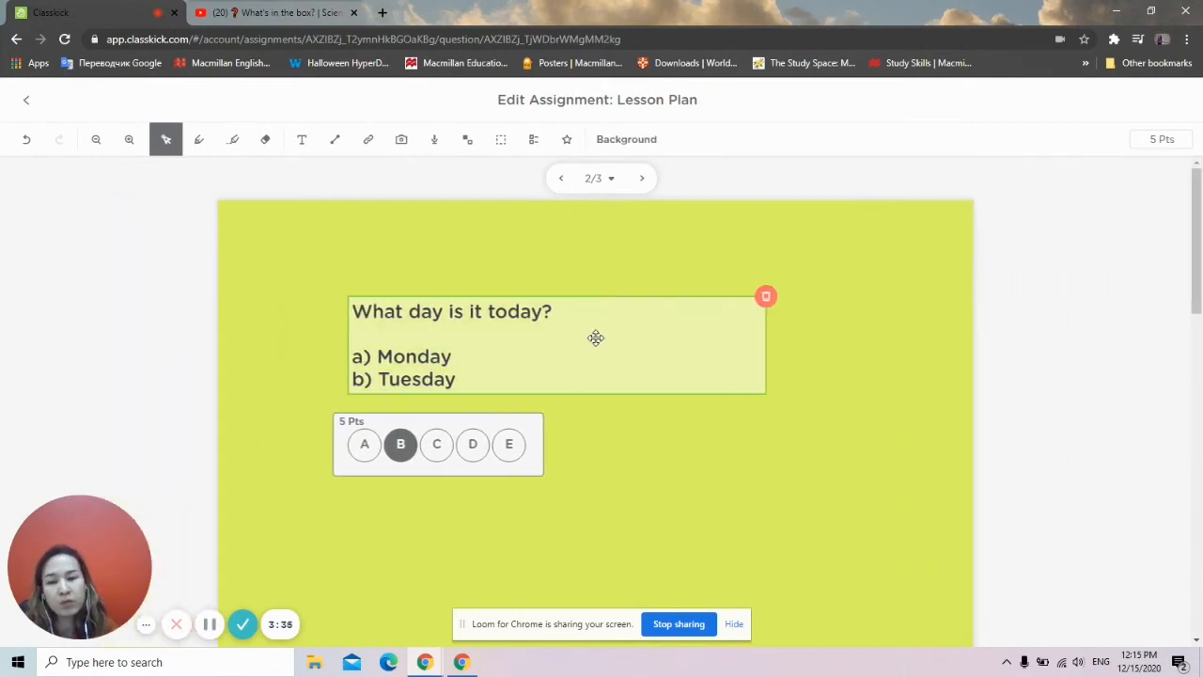
pyautogui.moveTo(422, 417)
pyautogui.mouseDown()
pyautogui.moveTo(457, 411)
pyautogui.moveTo(435, 412)
pyautogui.mouseUp()
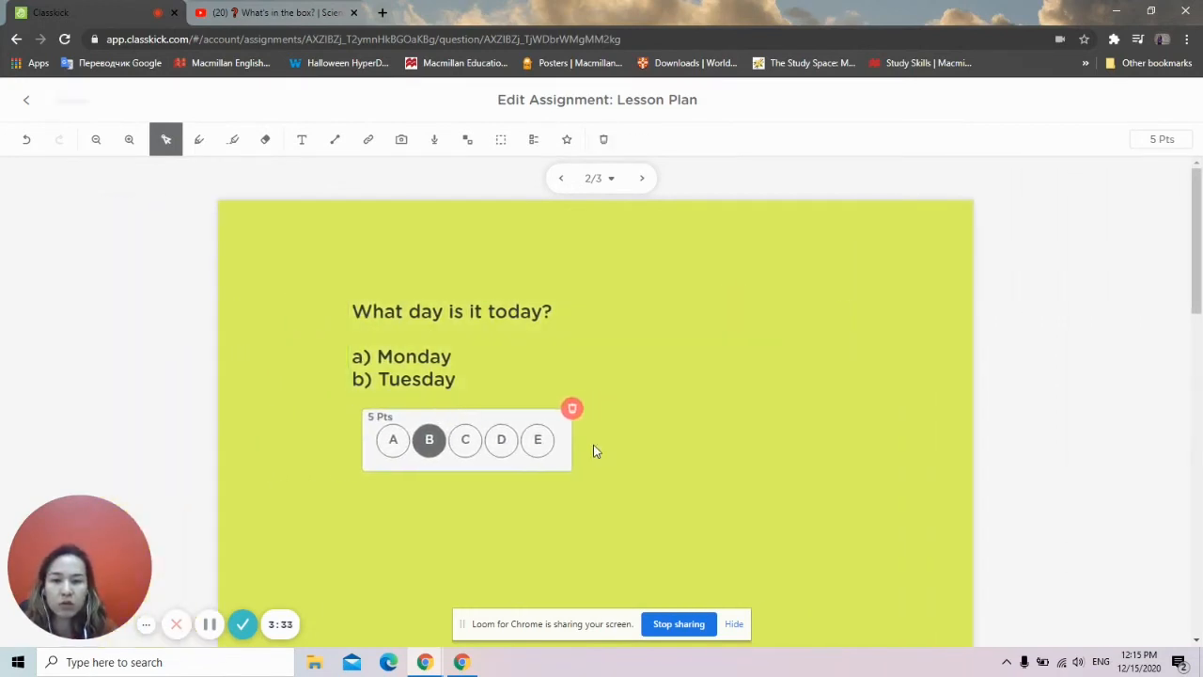
# Go to the third slide, give it a pink background and add the text "Who is your favorite actor?"
pyautogui.click(603, 425)
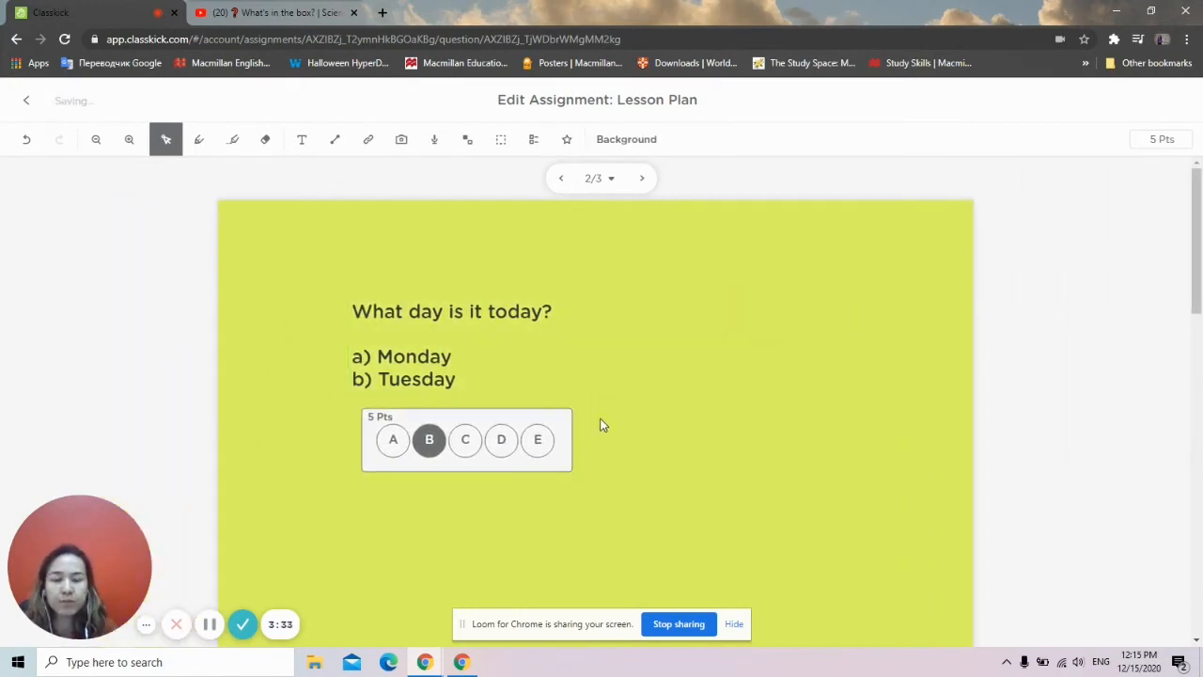
pyautogui.click(645, 179)
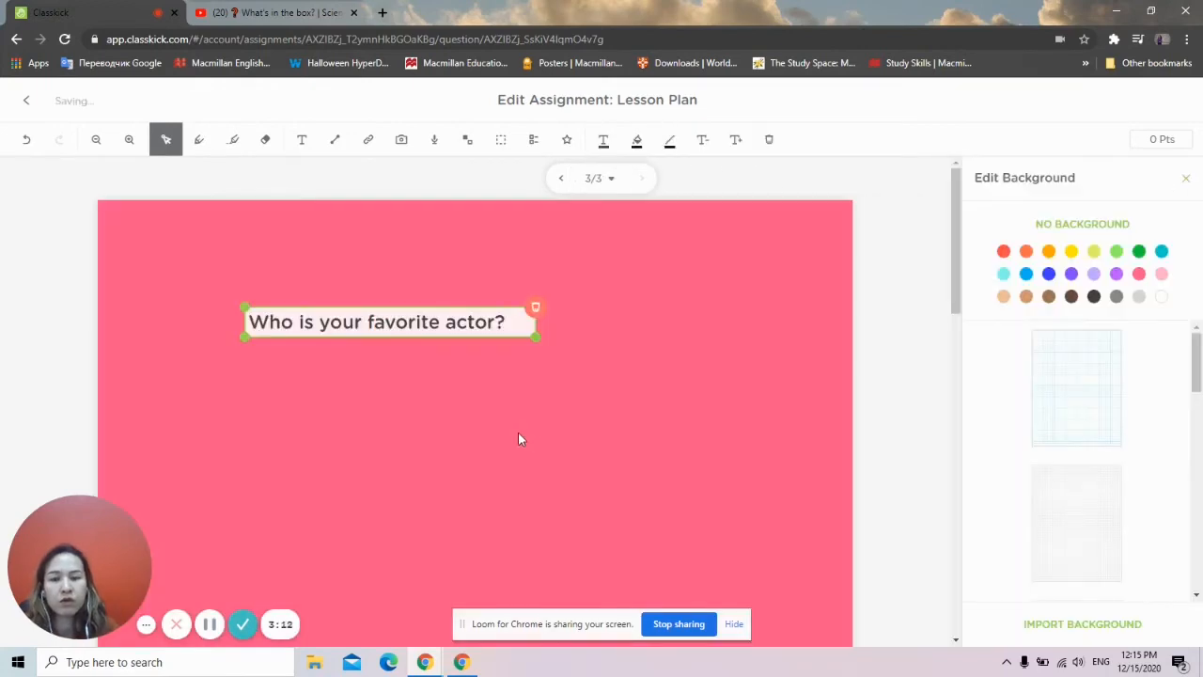
pyautogui.click(518, 439)
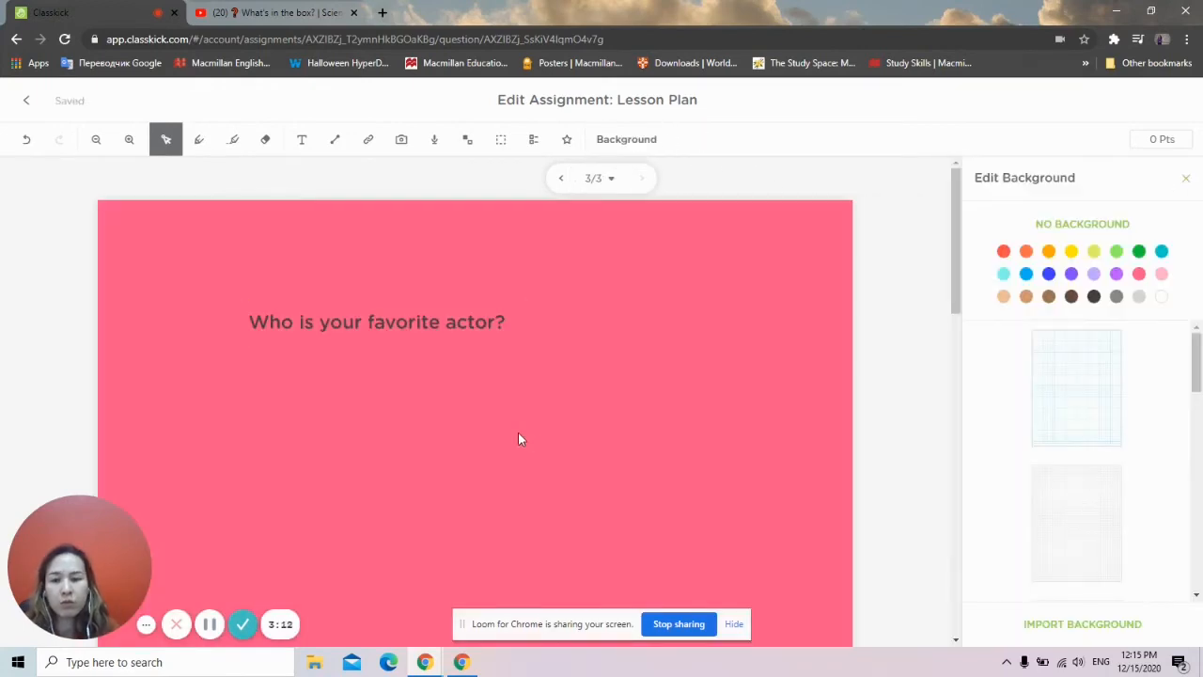
pyautogui.scroll(-3, 777, 374)
pyautogui.scroll(-2, 953, 270)
pyautogui.scroll(4, 561, 368)
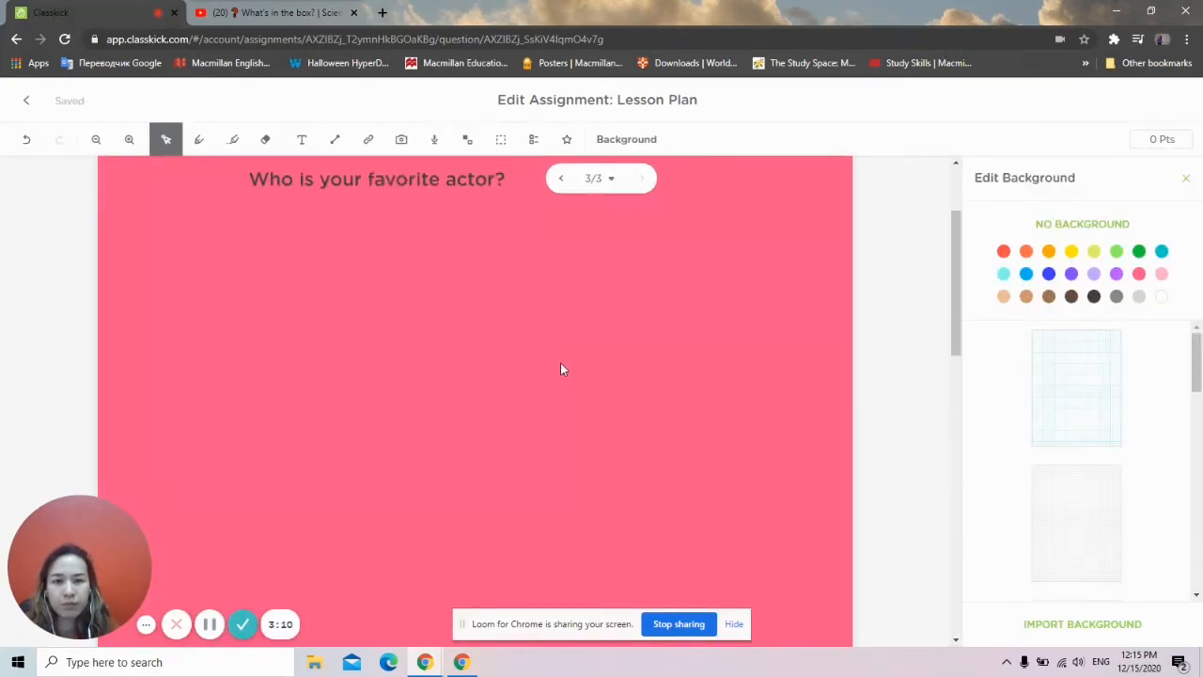
# Add the picture "winter fair 3" to the third slide twice as manipulative images that students can move and rotate
pyautogui.click(501, 139)
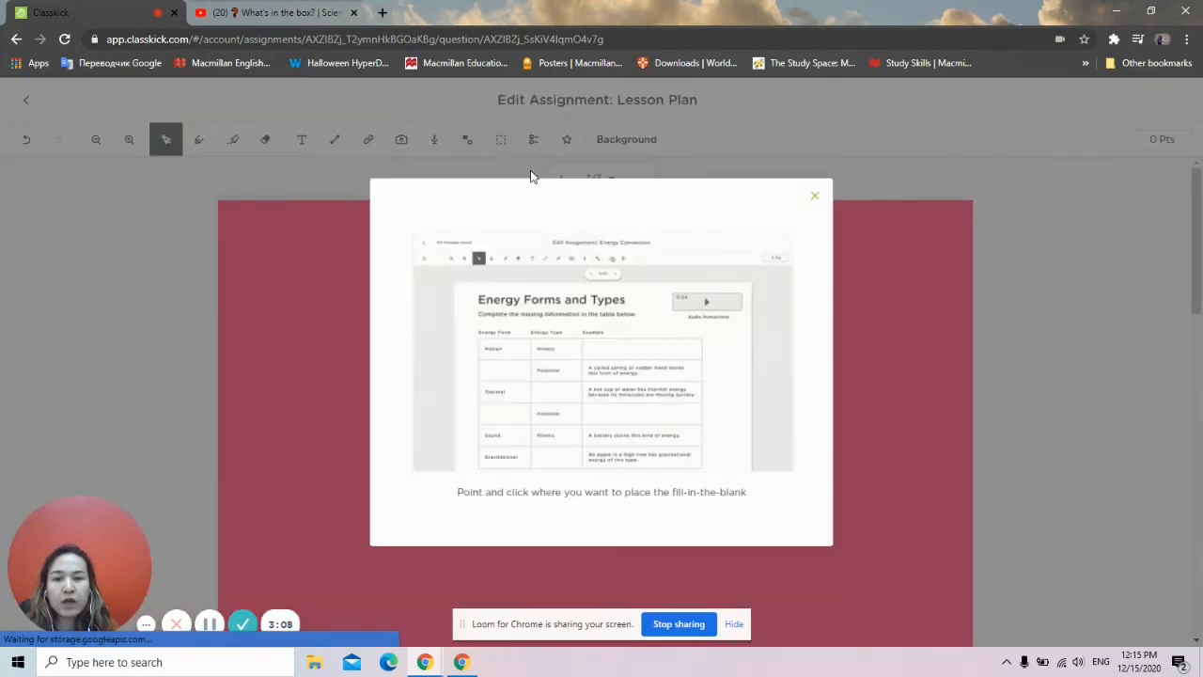
pyautogui.click(814, 197)
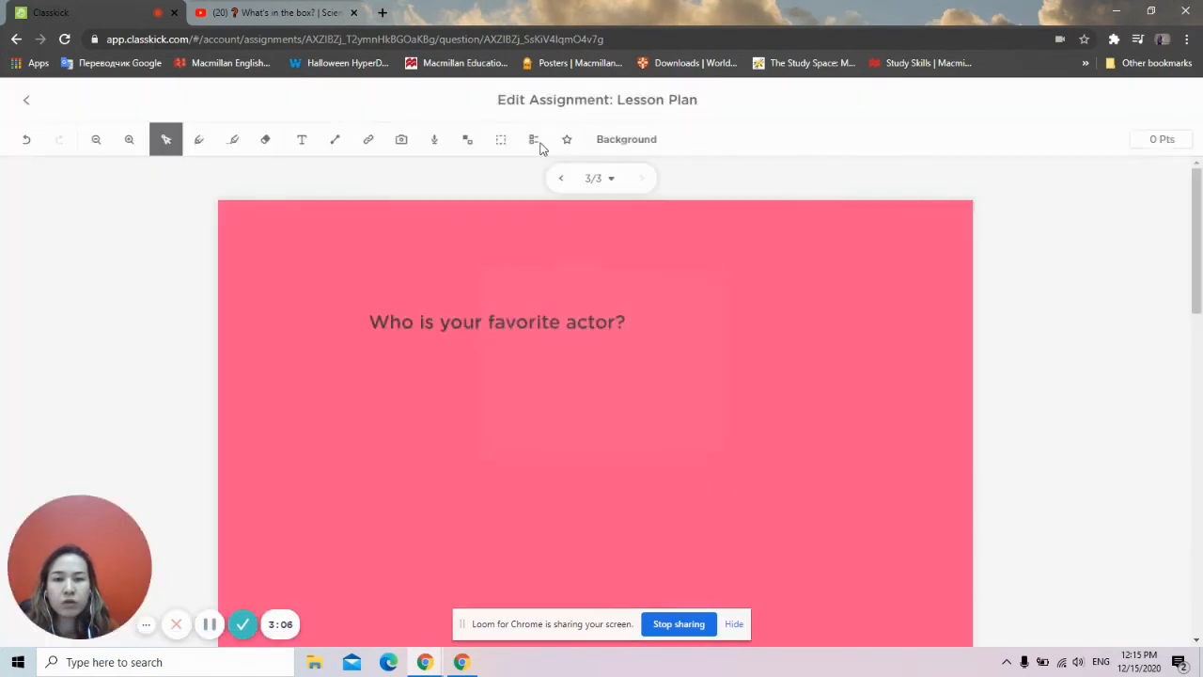
pyautogui.click(469, 139)
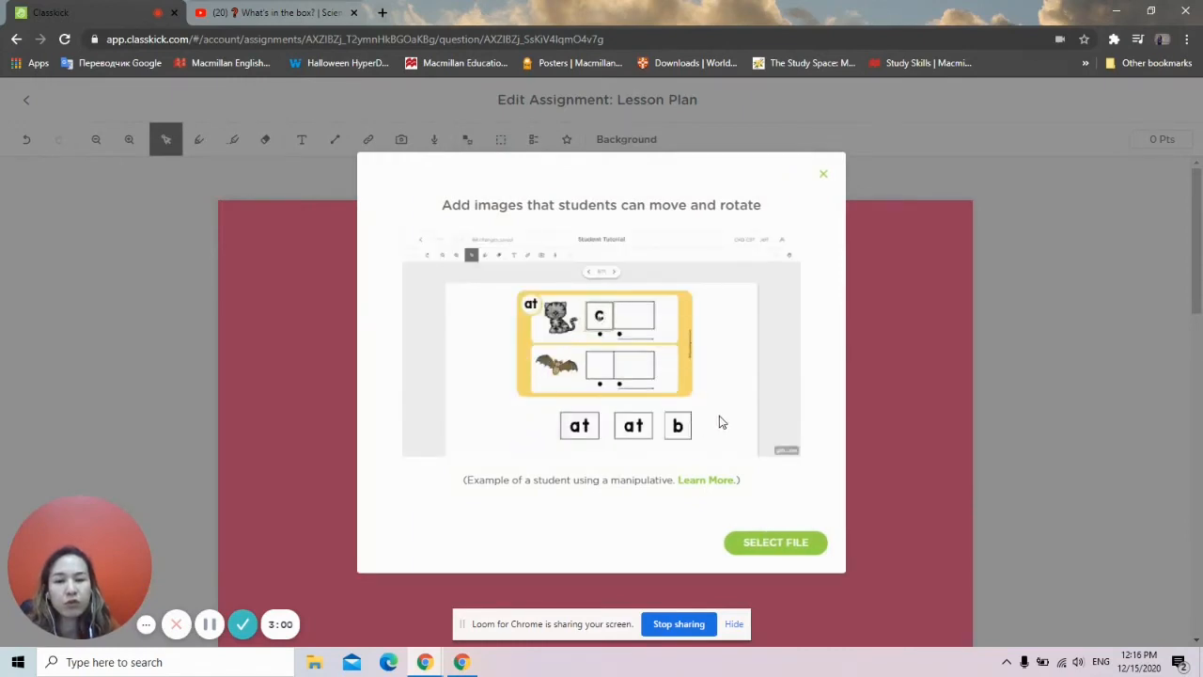
pyautogui.click(771, 543)
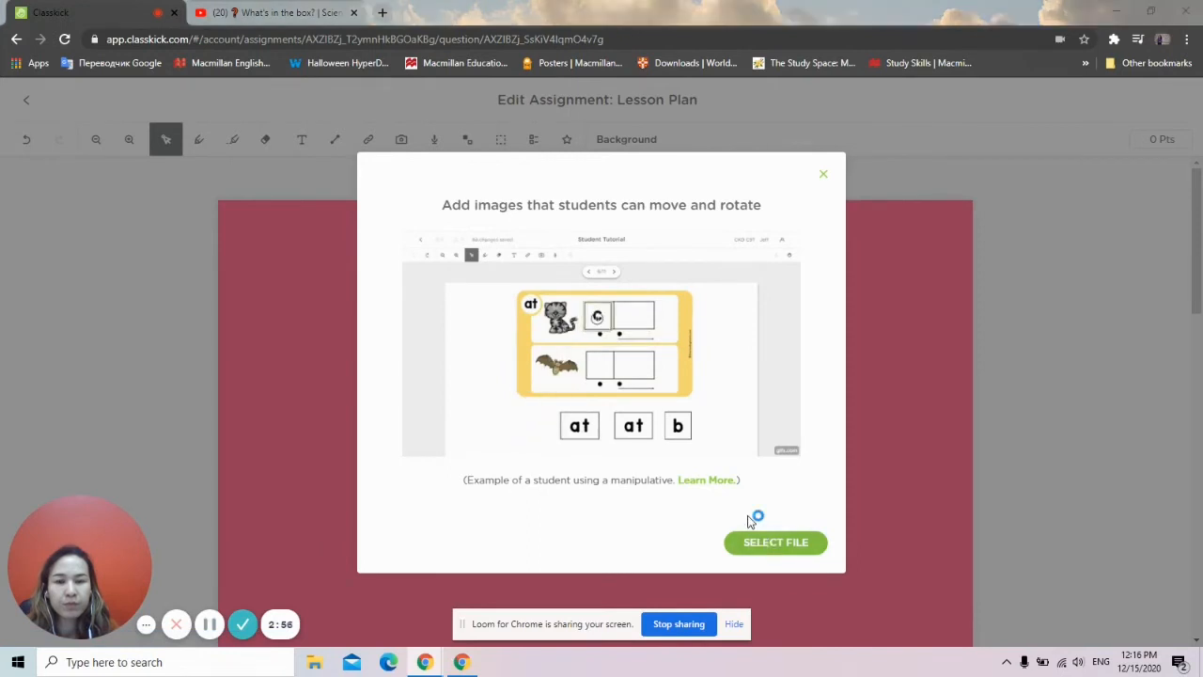
pyautogui.scroll(-5, 410, 226)
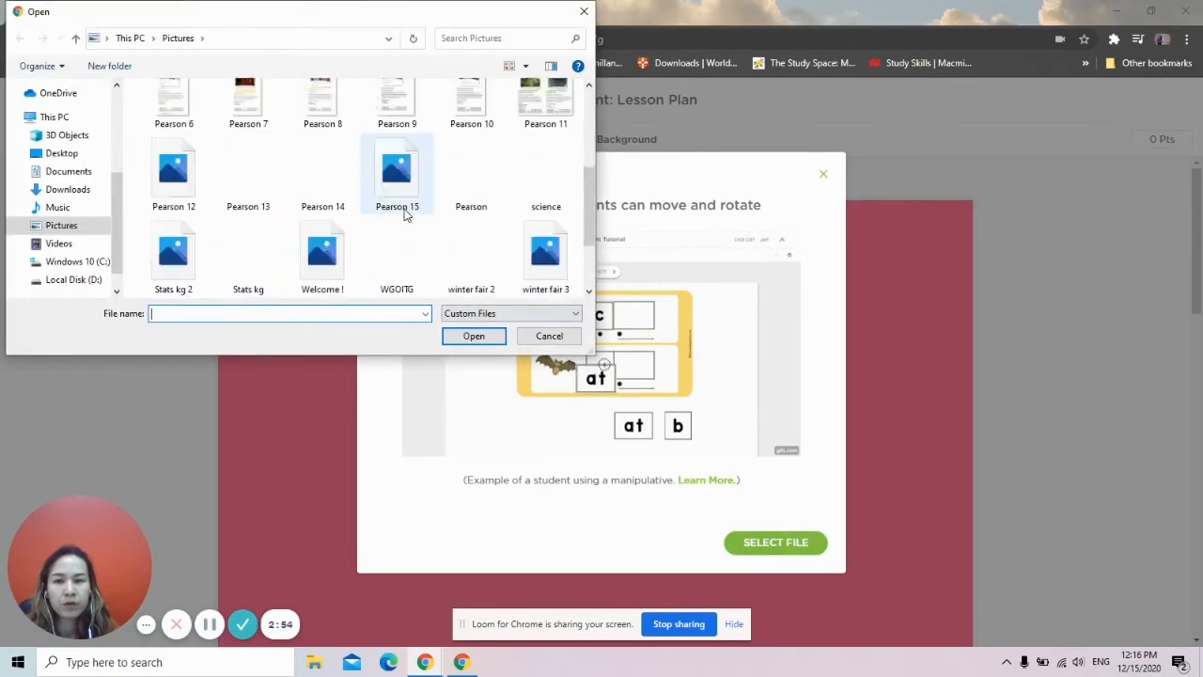
pyautogui.click(468, 183)
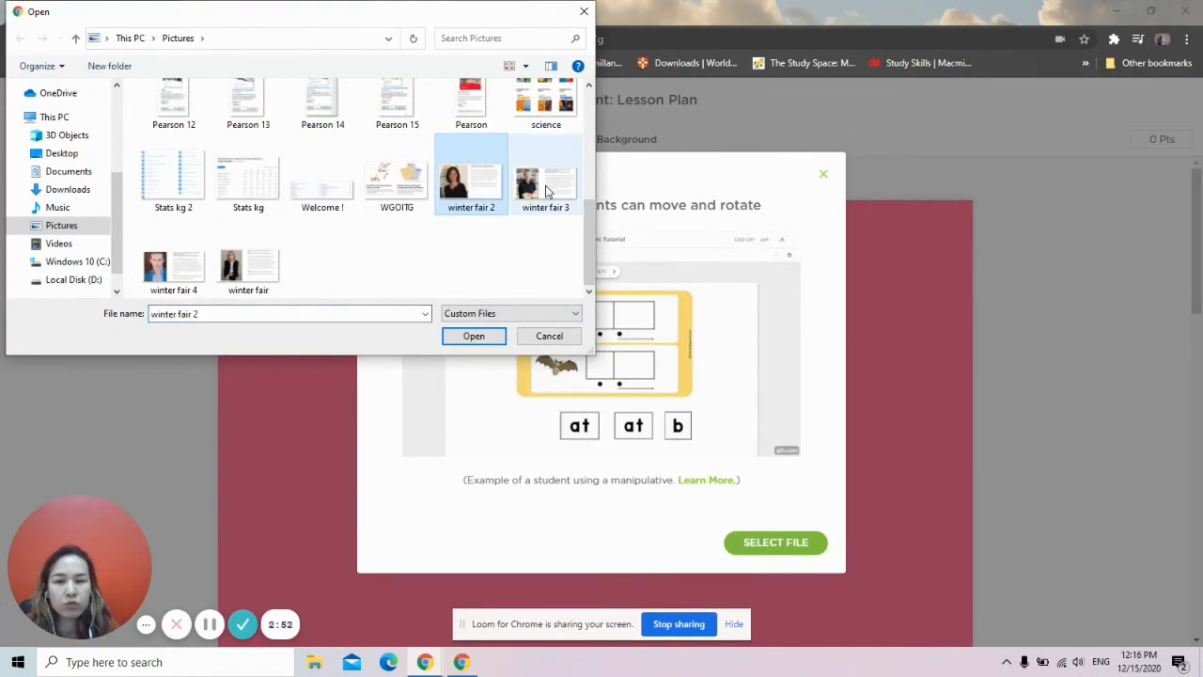
pyautogui.click(546, 191)
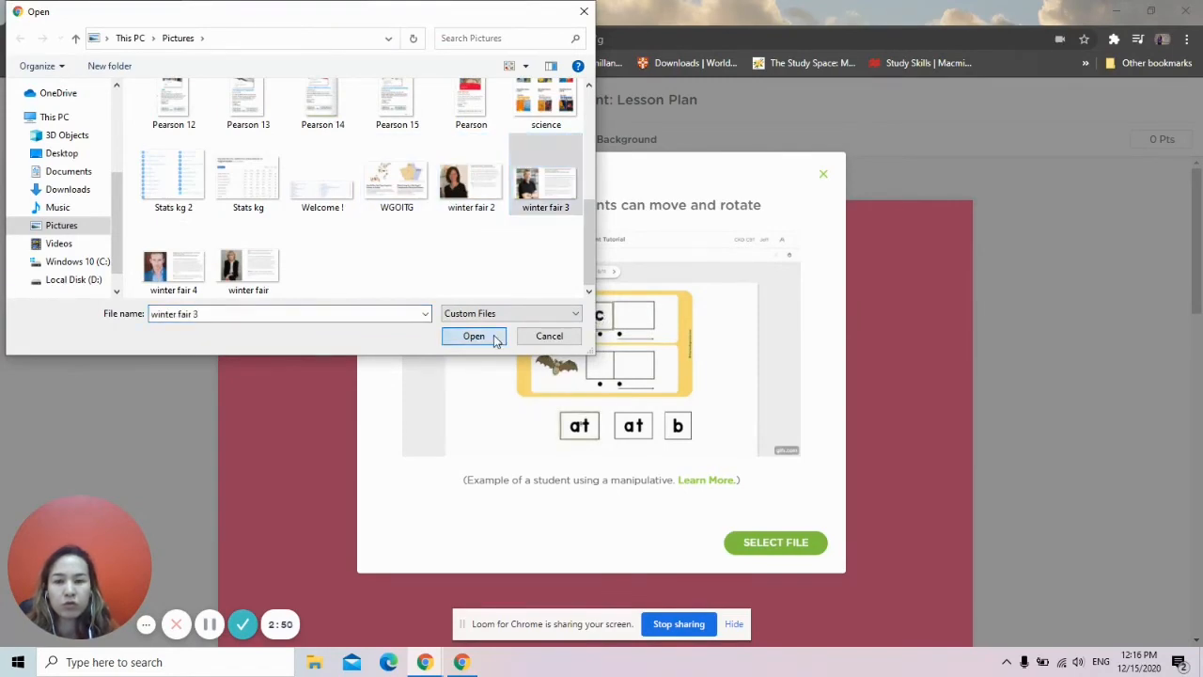
pyautogui.click(481, 336)
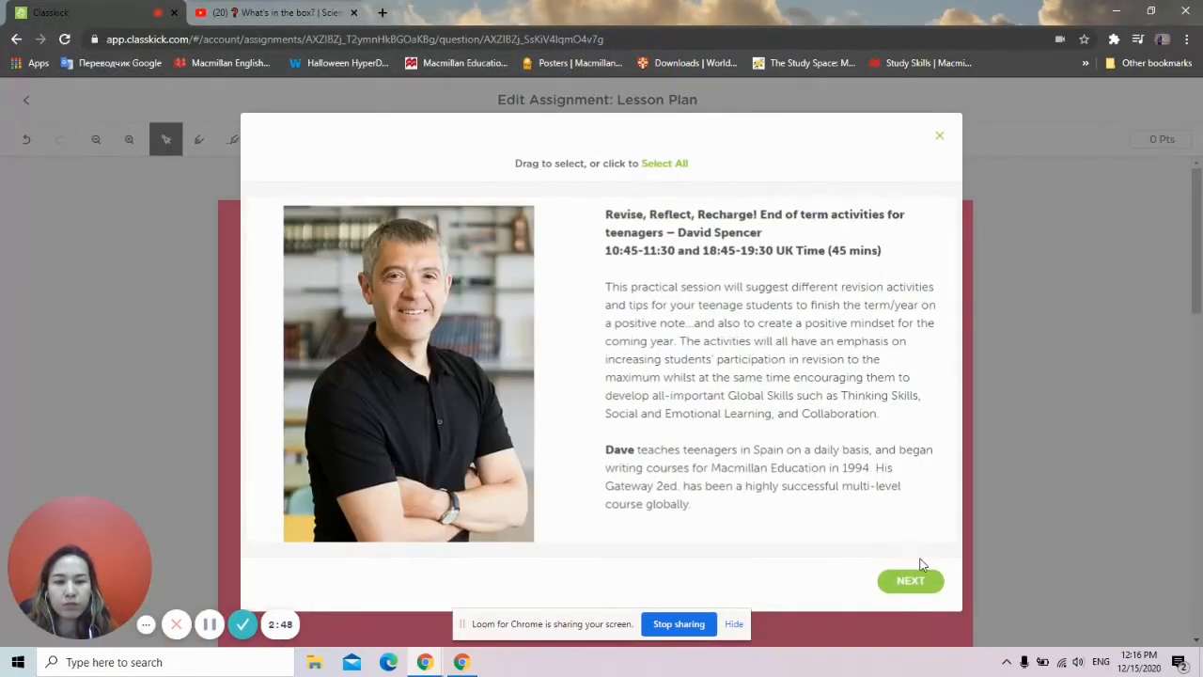
pyautogui.click(926, 580)
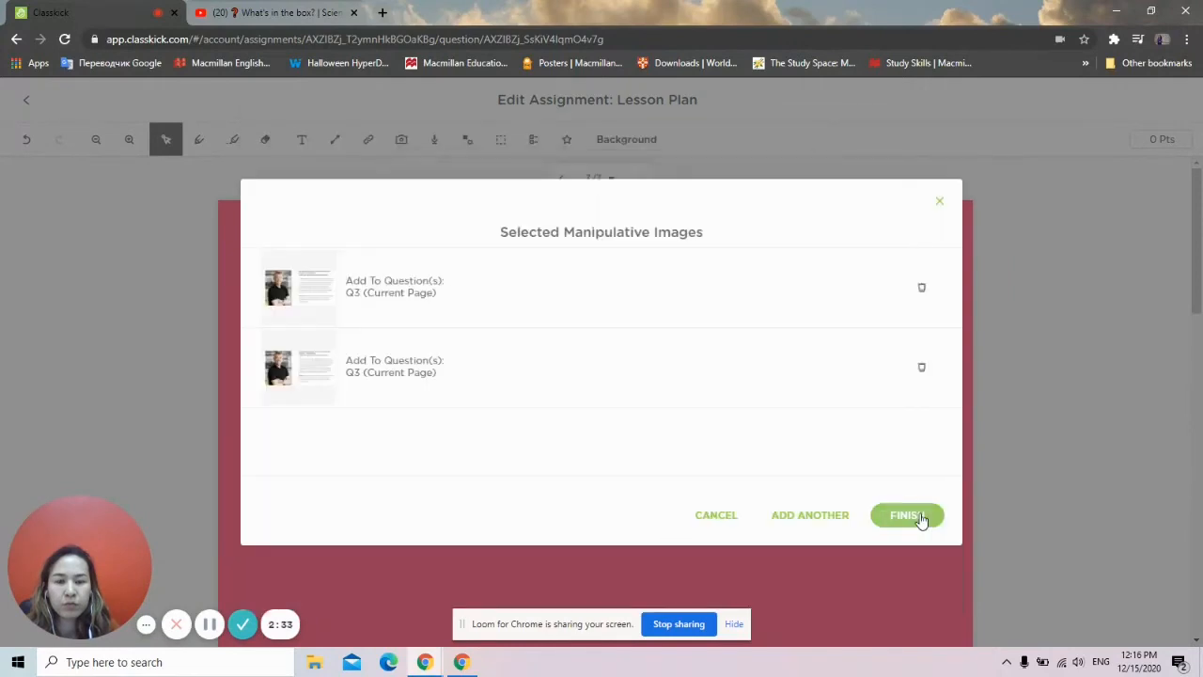
pyautogui.click(907, 515)
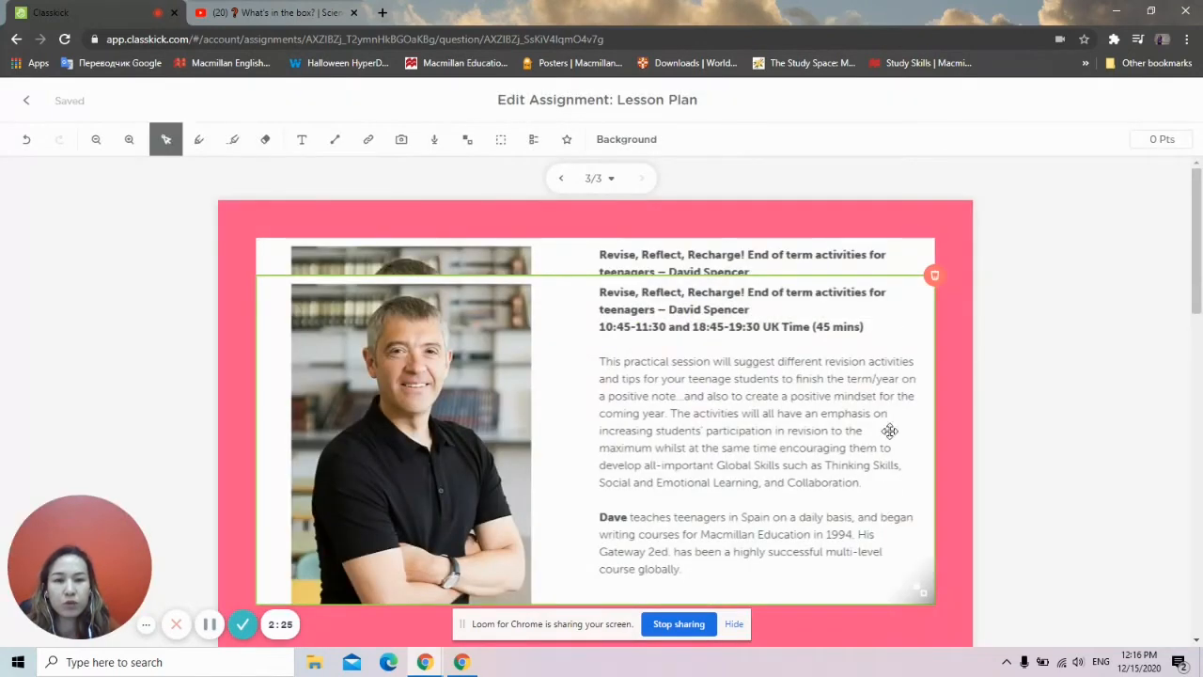
# Shrink both manipulative images to under half their size and place them side by side below the question text
pyautogui.click(889, 430)
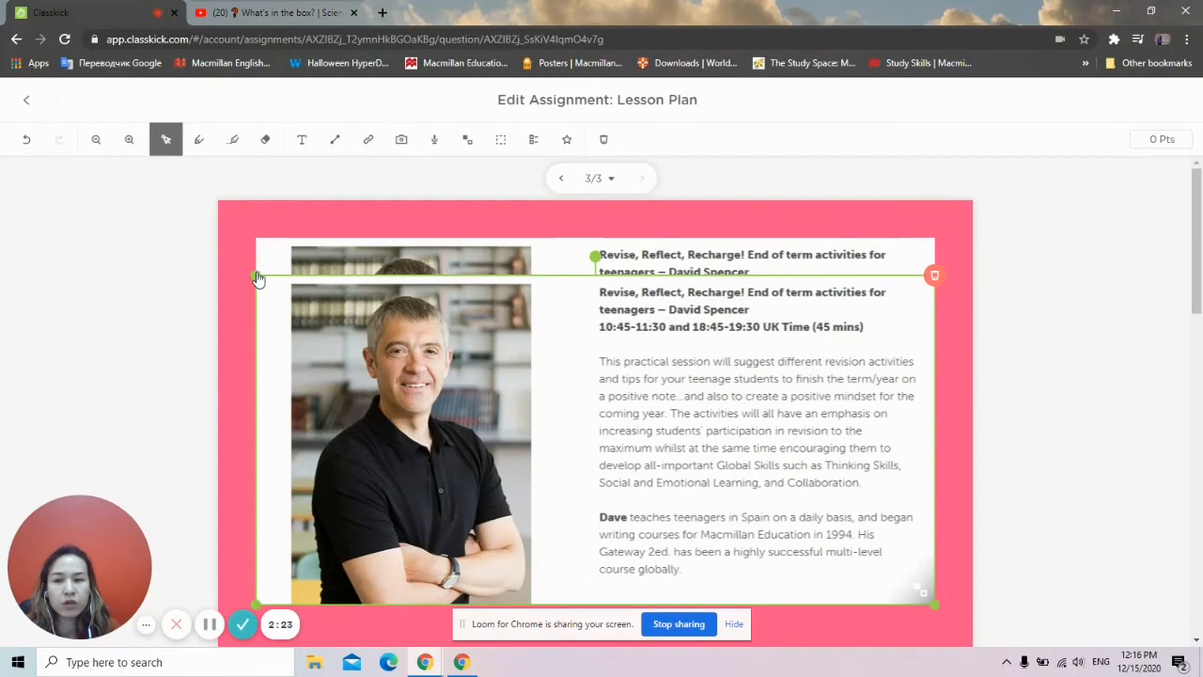
pyautogui.moveTo(258, 278); pyautogui.dragTo(652, 468)
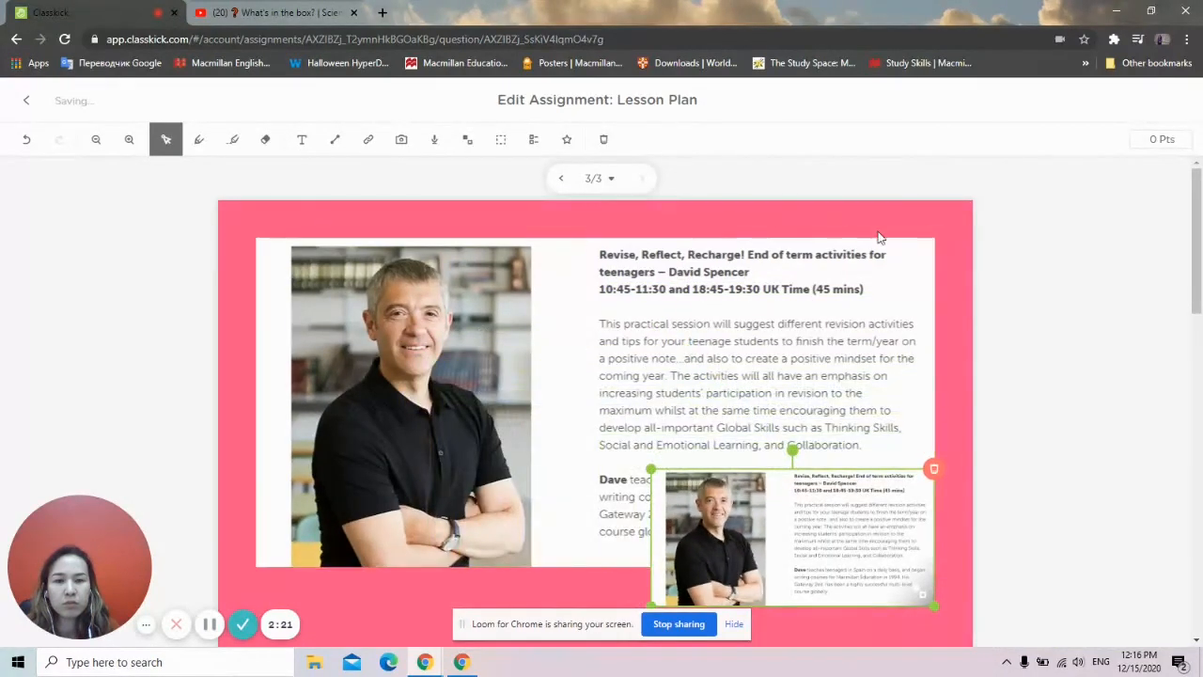
pyautogui.click(252, 264)
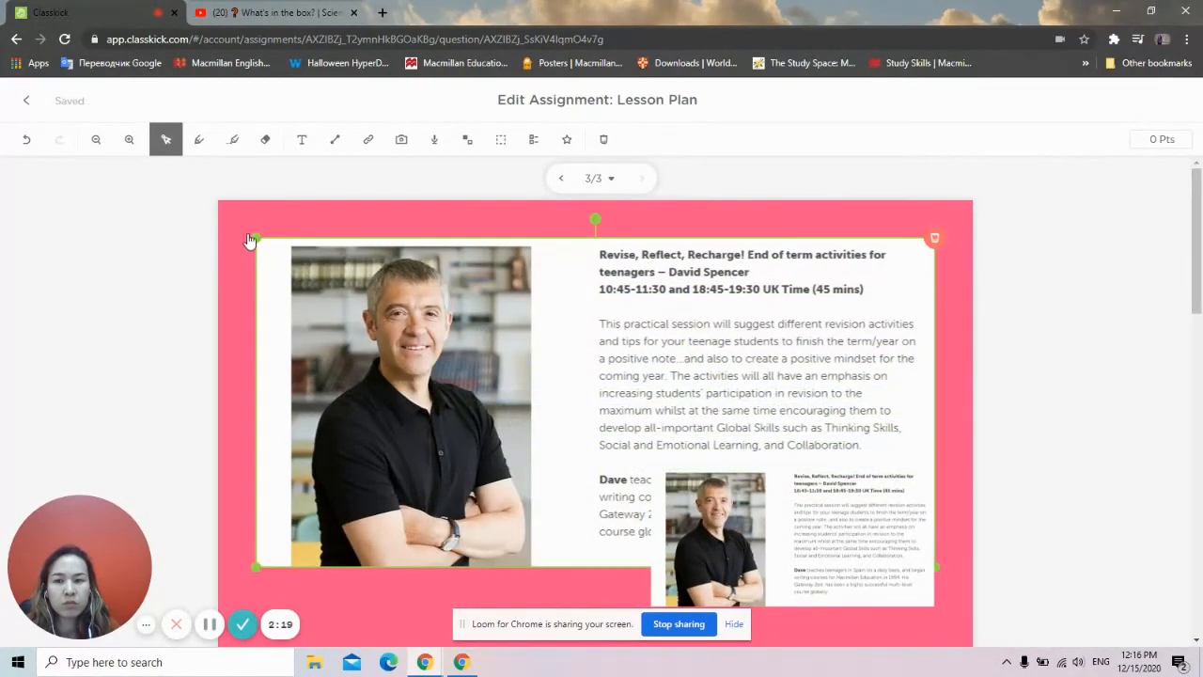
pyautogui.moveTo(257, 243); pyautogui.dragTo(645, 351)
pyautogui.moveTo(755, 459); pyautogui.dragTo(419, 410)
pyautogui.moveTo(666, 481); pyautogui.dragTo(664, 384)
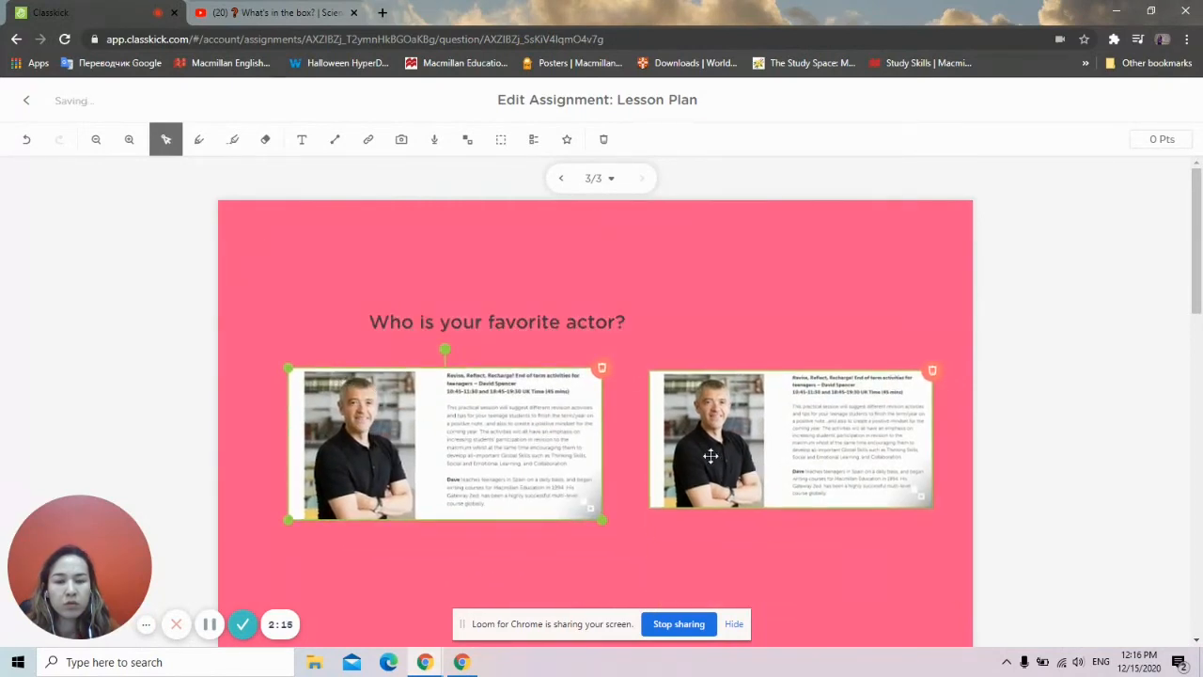
# Enlarge the right-hand image slightly and move both images further down the third slide, leaving a gap below the question
pyautogui.click(659, 381)
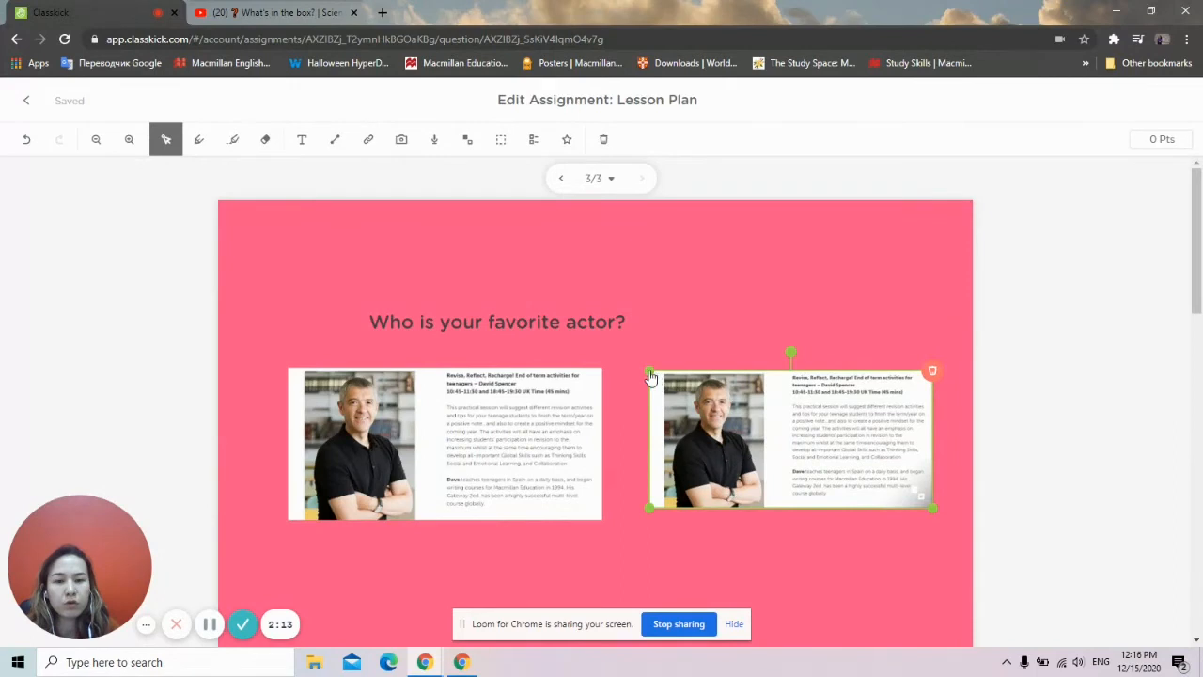
pyautogui.moveTo(650, 376); pyautogui.dragTo(633, 370)
pyautogui.moveTo(723, 414); pyautogui.dragTo(738, 507)
pyautogui.moveTo(432, 472); pyautogui.dragTo(426, 563)
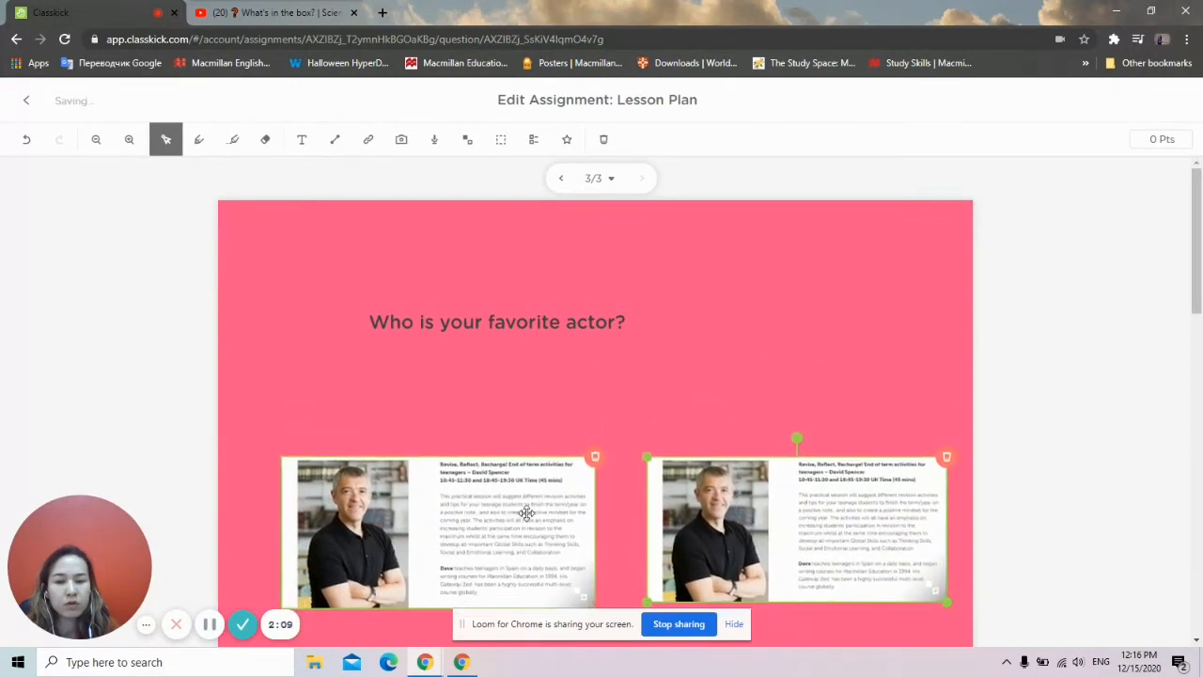
pyautogui.scroll(-2, 814, 329)
pyautogui.click(874, 550)
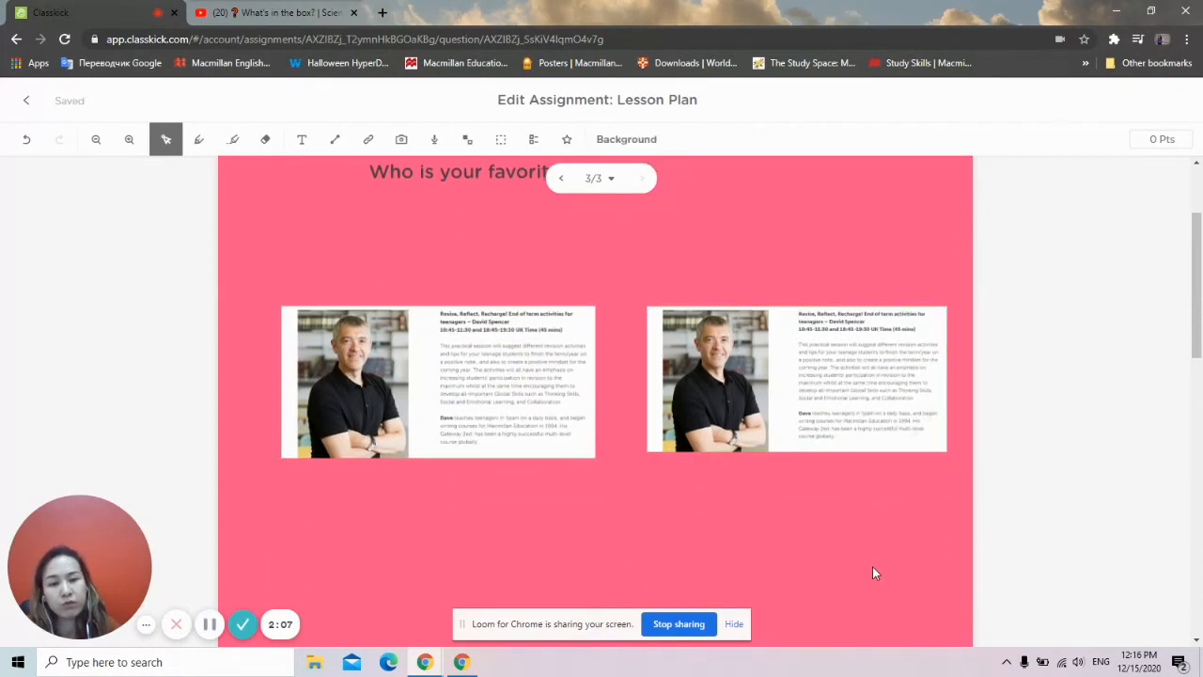
pyautogui.scroll(2, 873, 566)
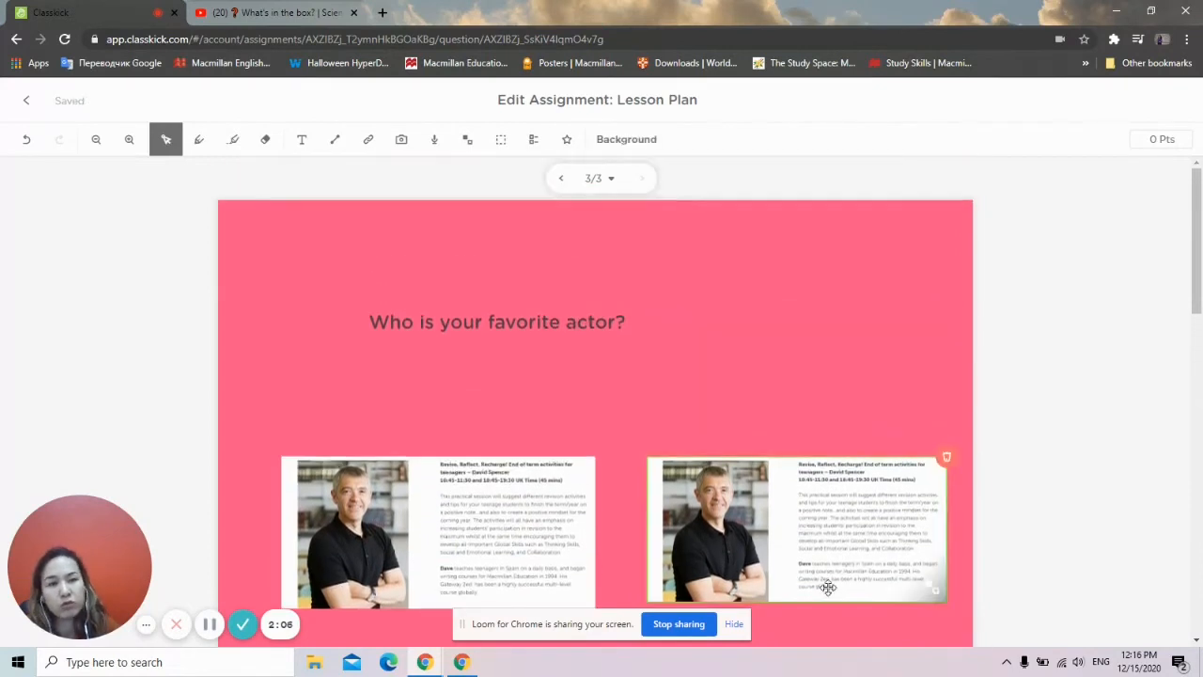
# Set the third slide's score to 5 points
pyautogui.click(1156, 139)
pyautogui.write('5')
pyautogui.press('Return')
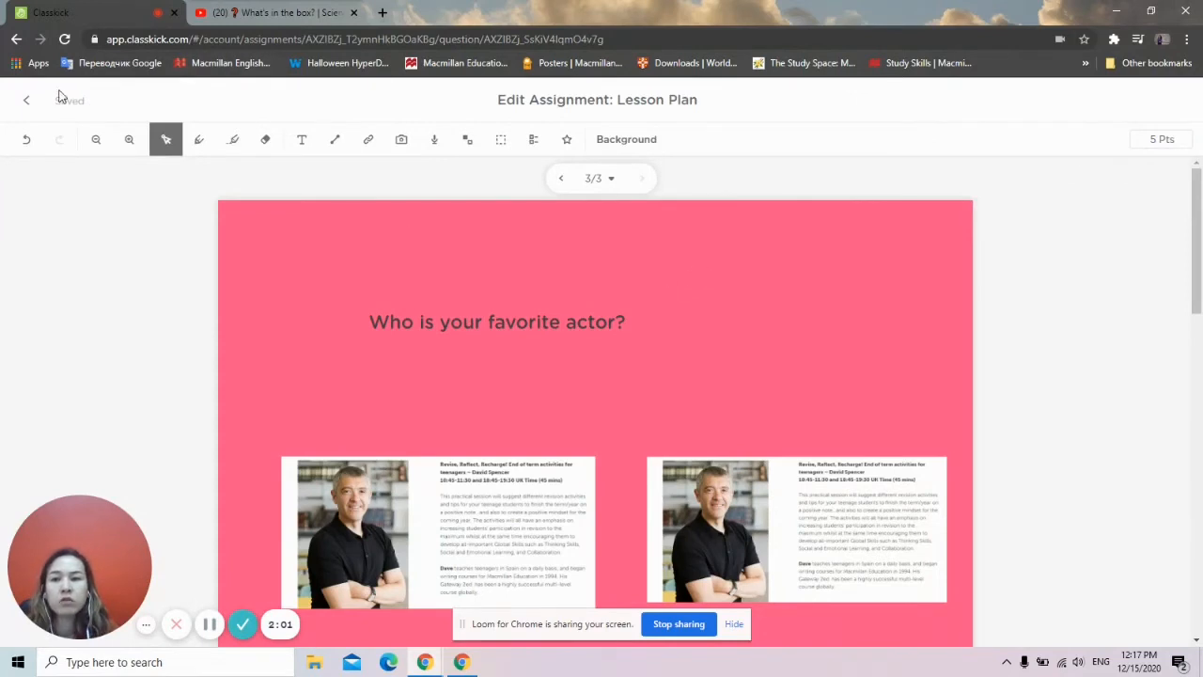
# Return to the Lesson Plan overview and assign the STEM Ambassadors roster to the assignment
pyautogui.click(27, 101)
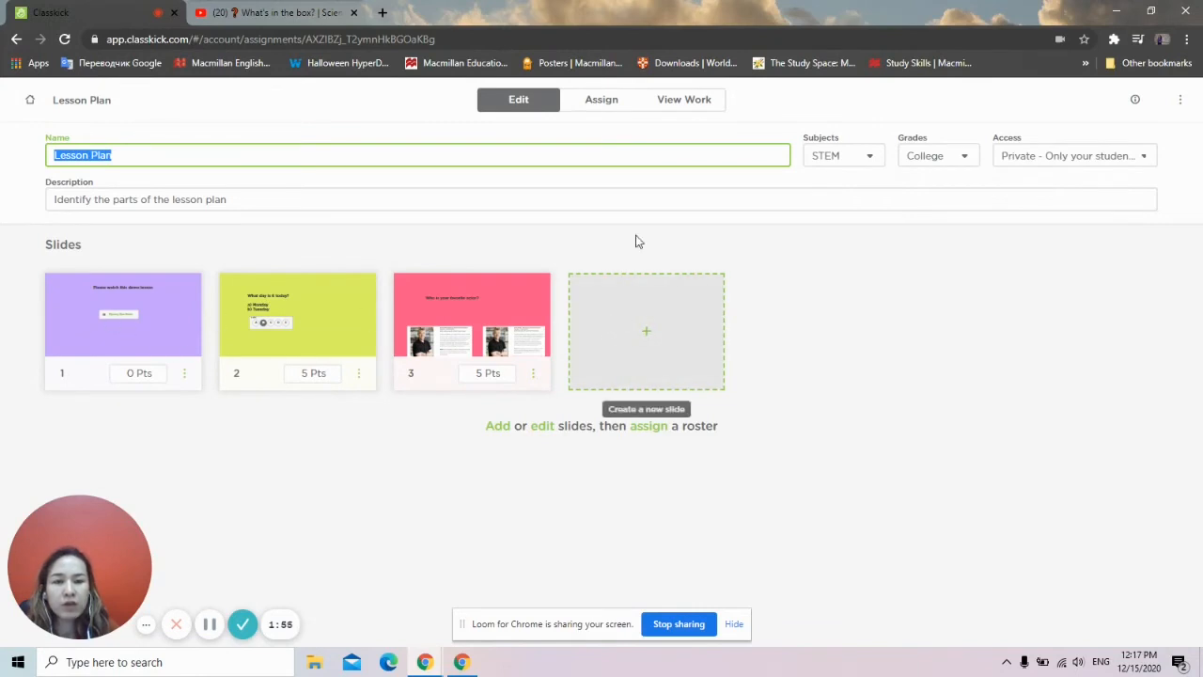
pyautogui.click(603, 101)
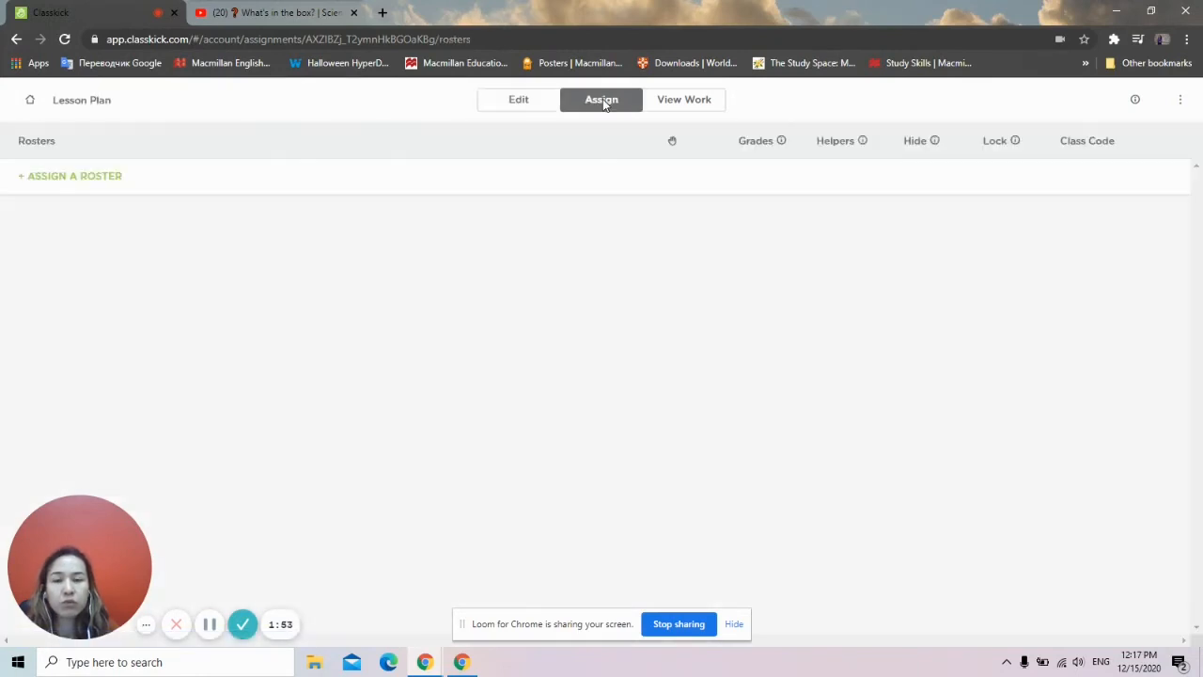
pyautogui.click(223, 188)
pyautogui.click(560, 412)
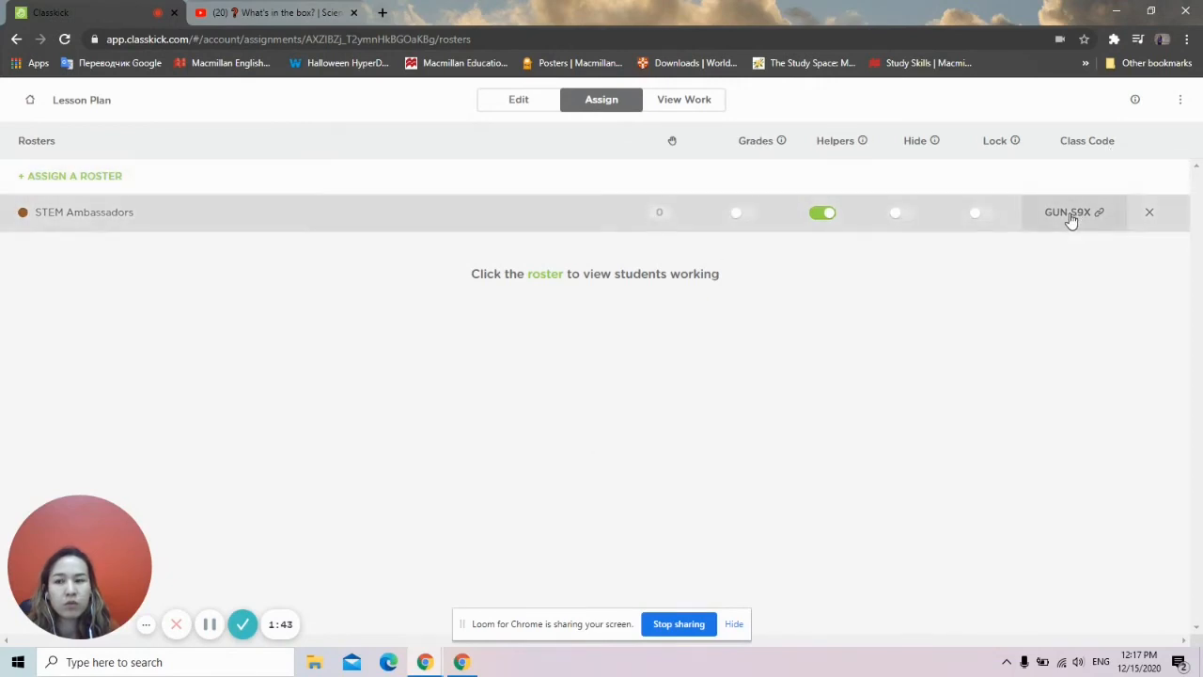
# Show the class code for the STEM Ambassadors roster and copy the student login link
pyautogui.click(1069, 215)
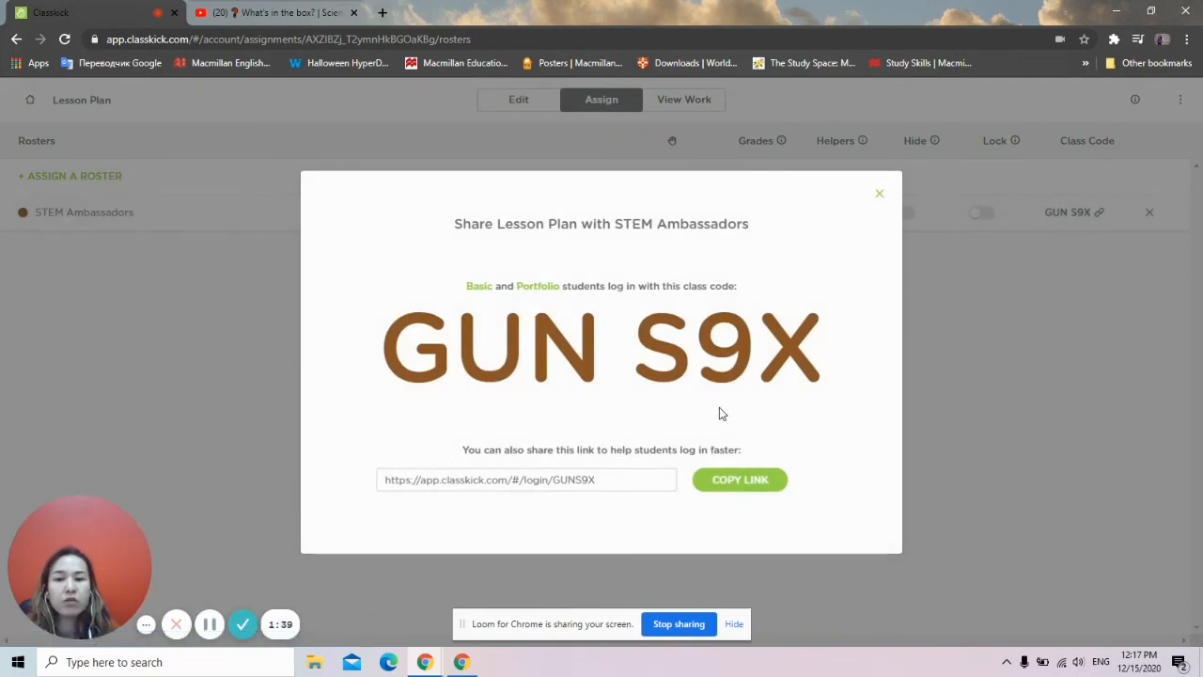
pyautogui.moveTo(368, 349); pyautogui.dragTo(828, 356)
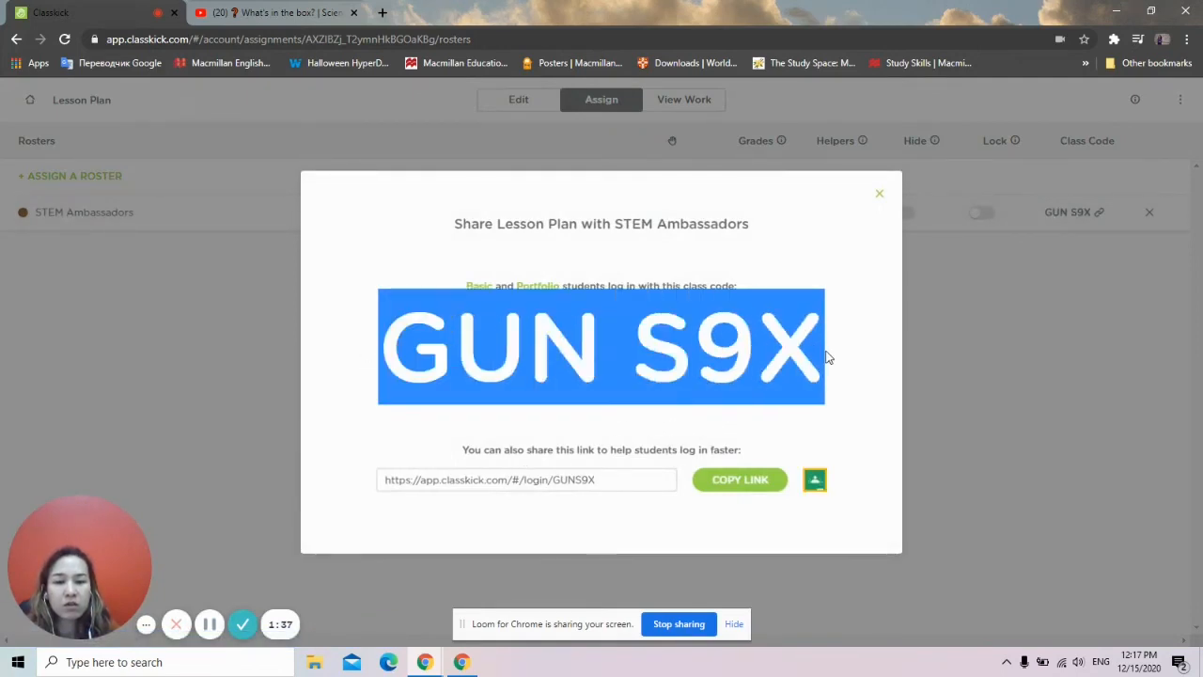
pyautogui.click(728, 483)
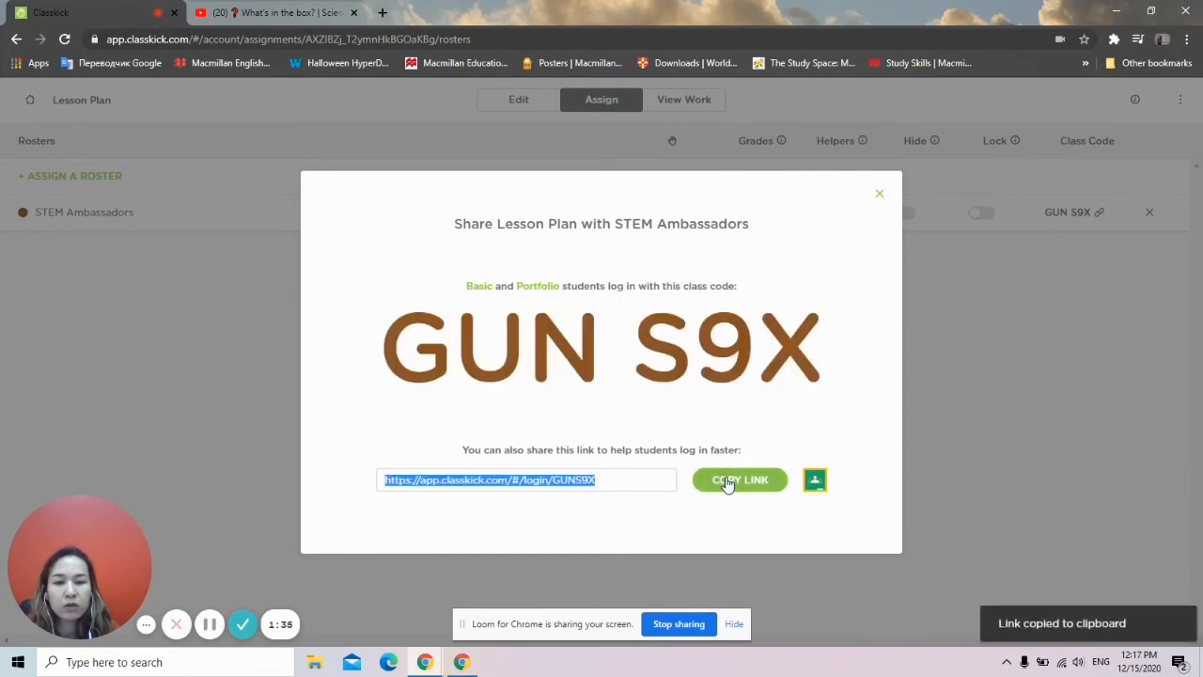
# Open the copied login link in a new browser tab and join the assignment by entering the student's name
pyautogui.click(382, 12)
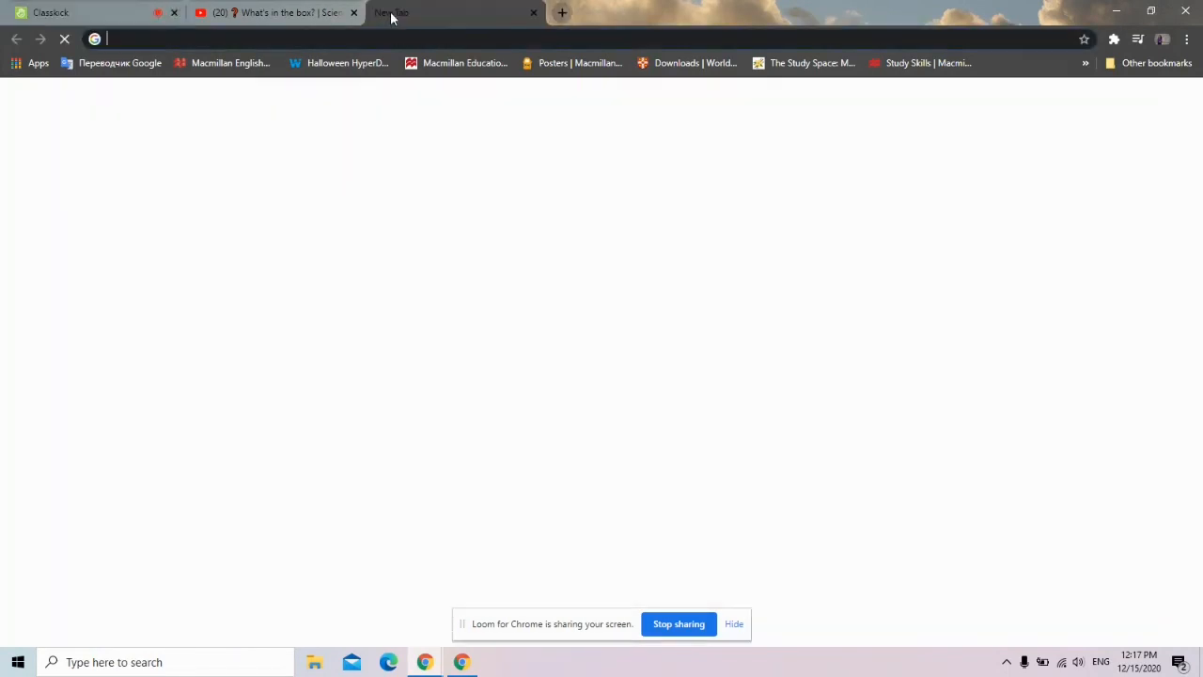
pyautogui.hotkey('ctrl', 'v')
pyautogui.press('Return')
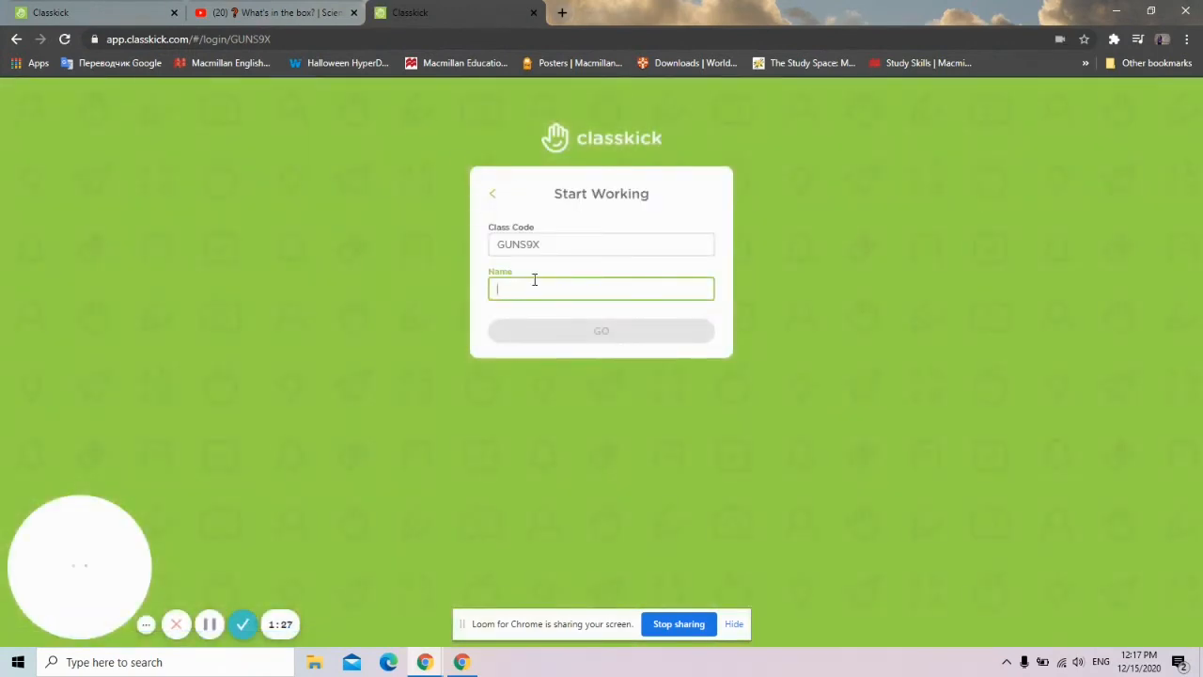
pyautogui.write('Aigerim')
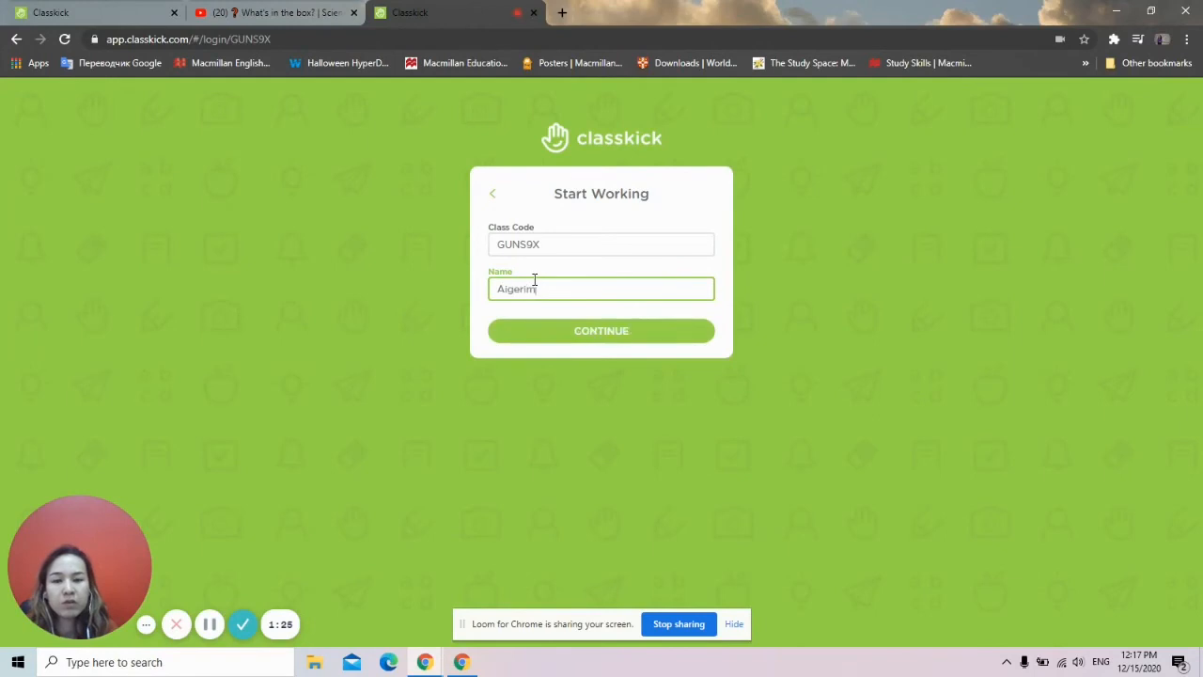
pyautogui.press('Return')
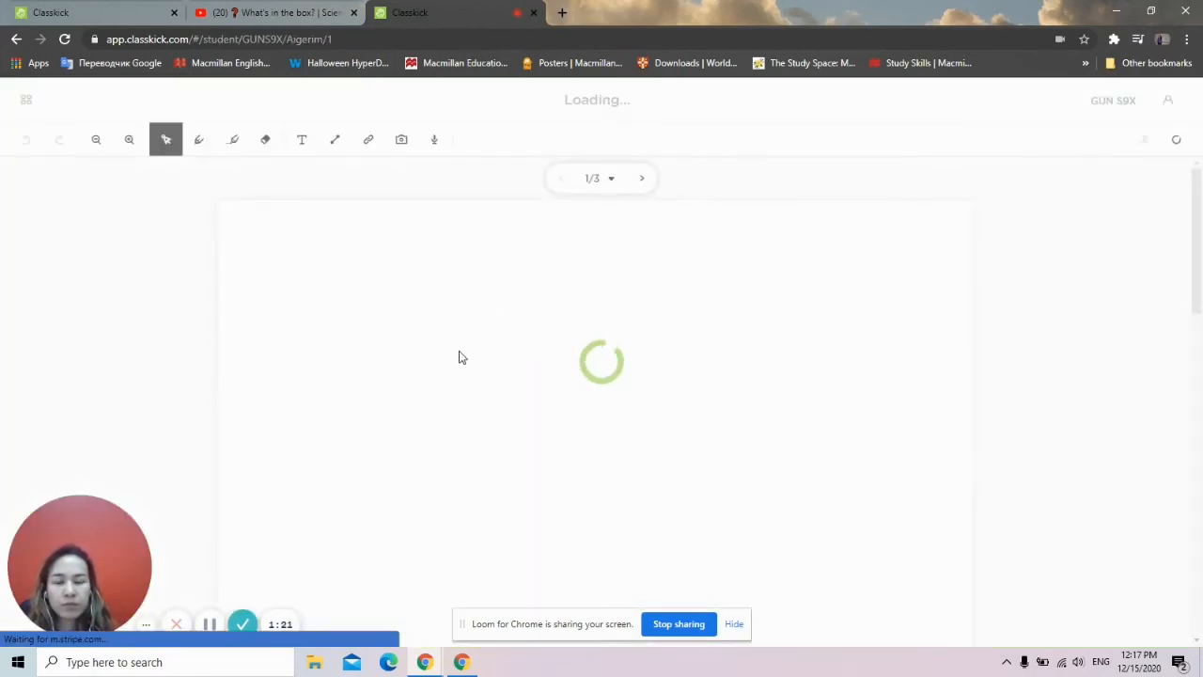
pyautogui.scroll(-3, 744, 428)
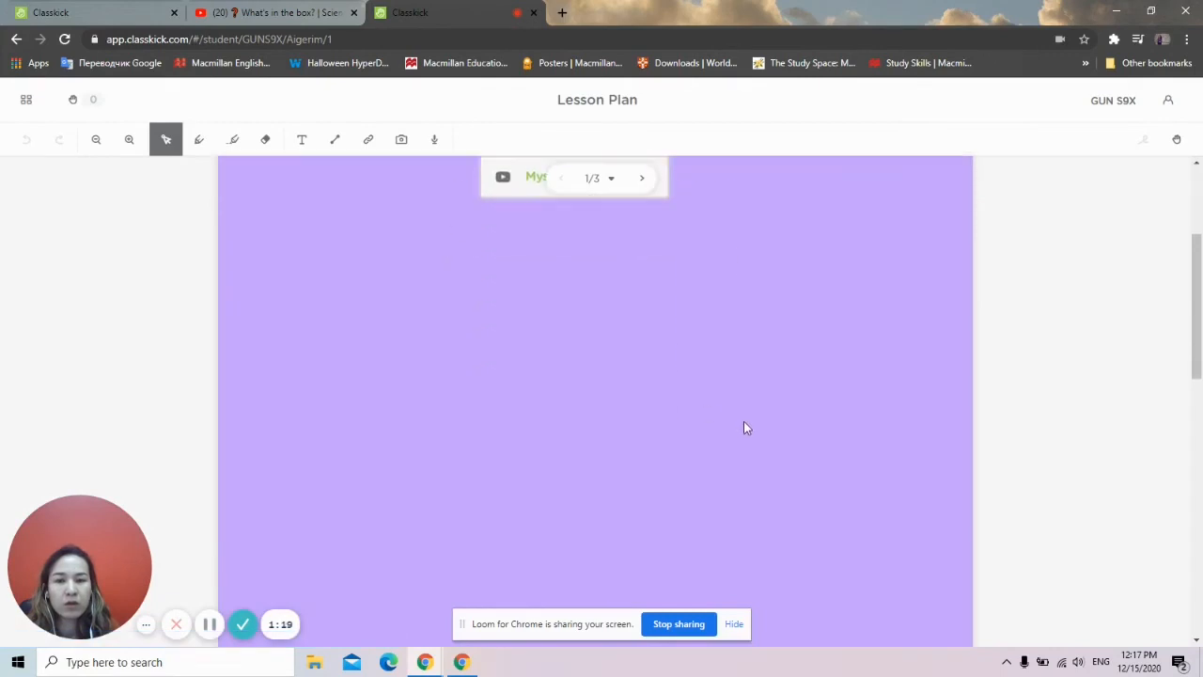
pyautogui.scroll(-2, 747, 421)
pyautogui.scroll(5, 747, 421)
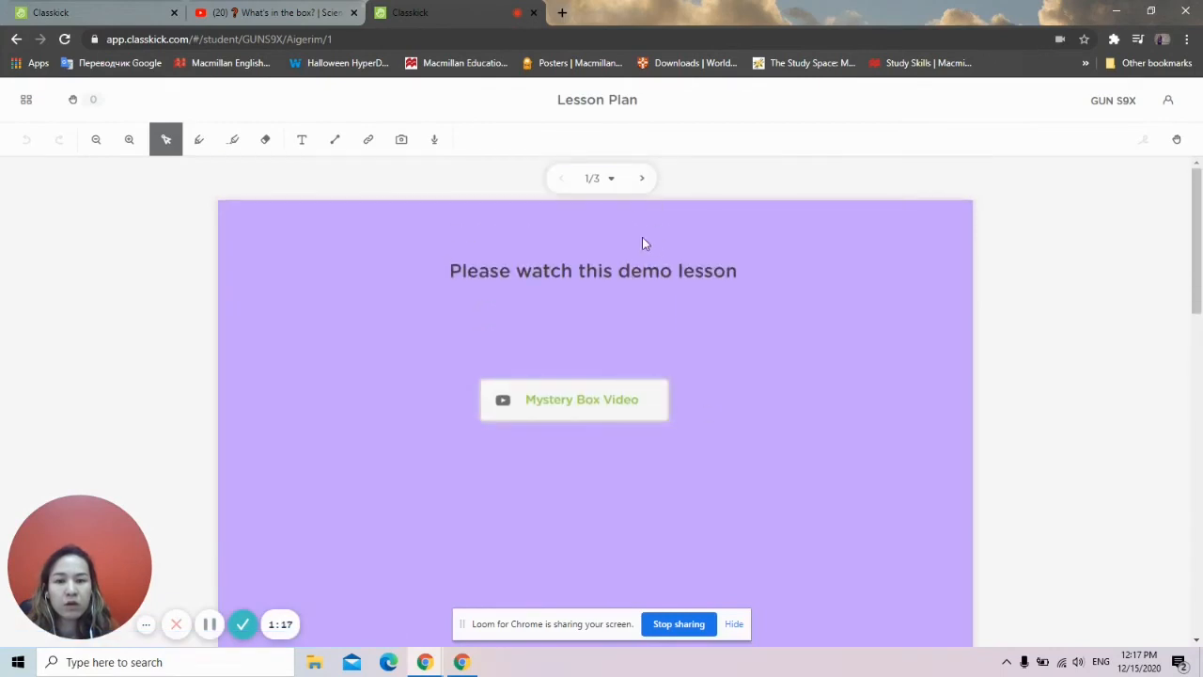
# As the student, go past the Mystery Box Video slide and answer A to the day question on slide 2
pyautogui.click(583, 421)
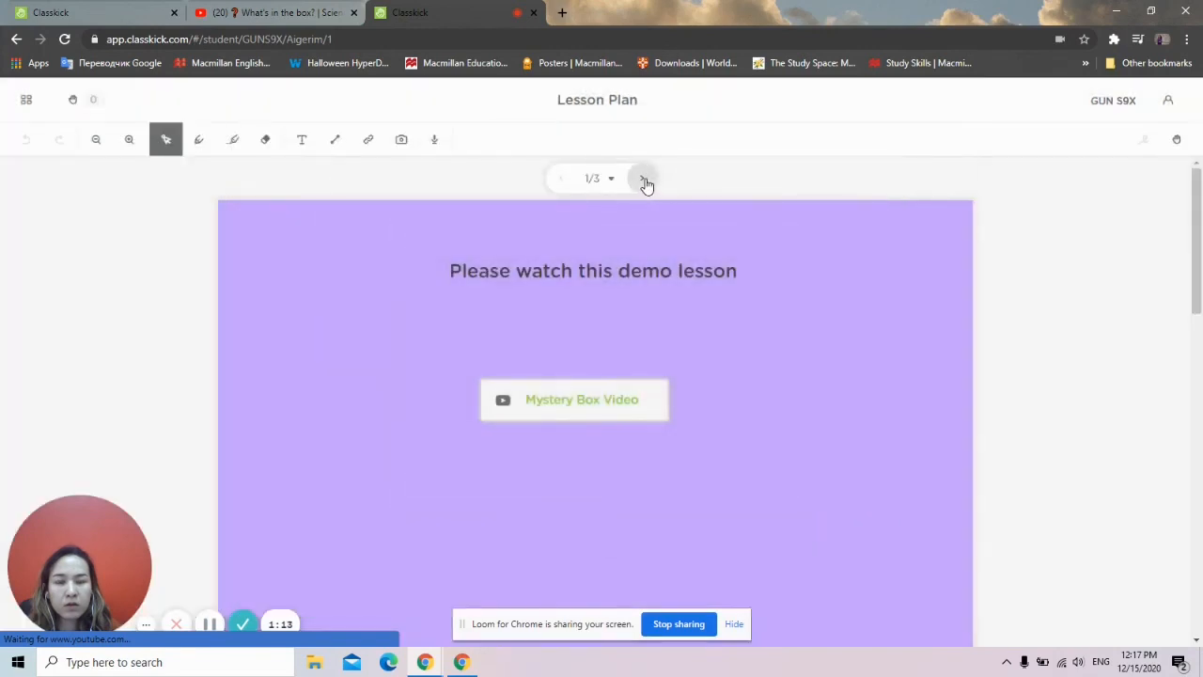
pyautogui.click(643, 178)
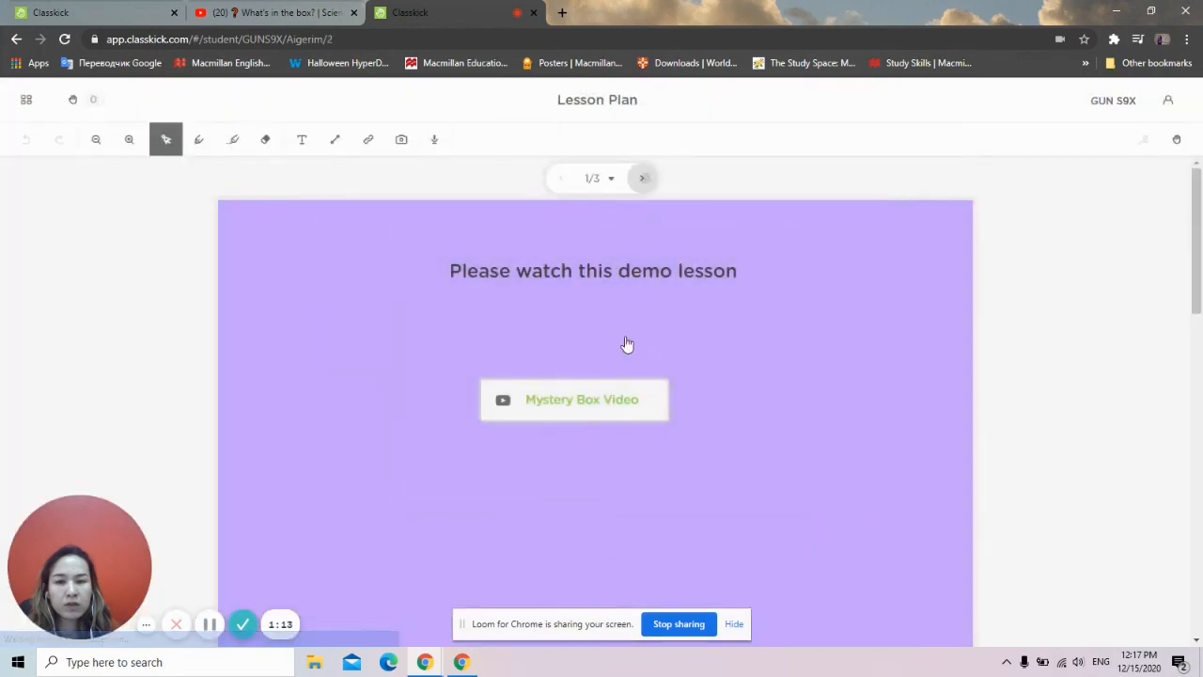
pyautogui.scroll(-1, 647, 331)
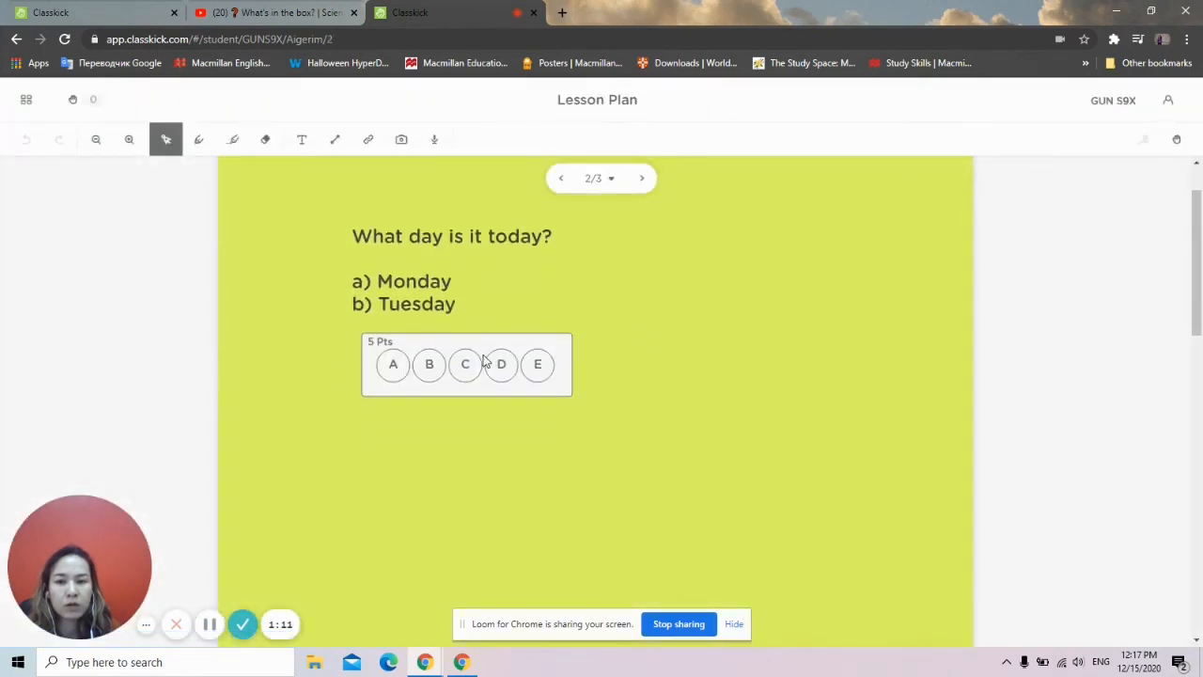
pyautogui.click(395, 369)
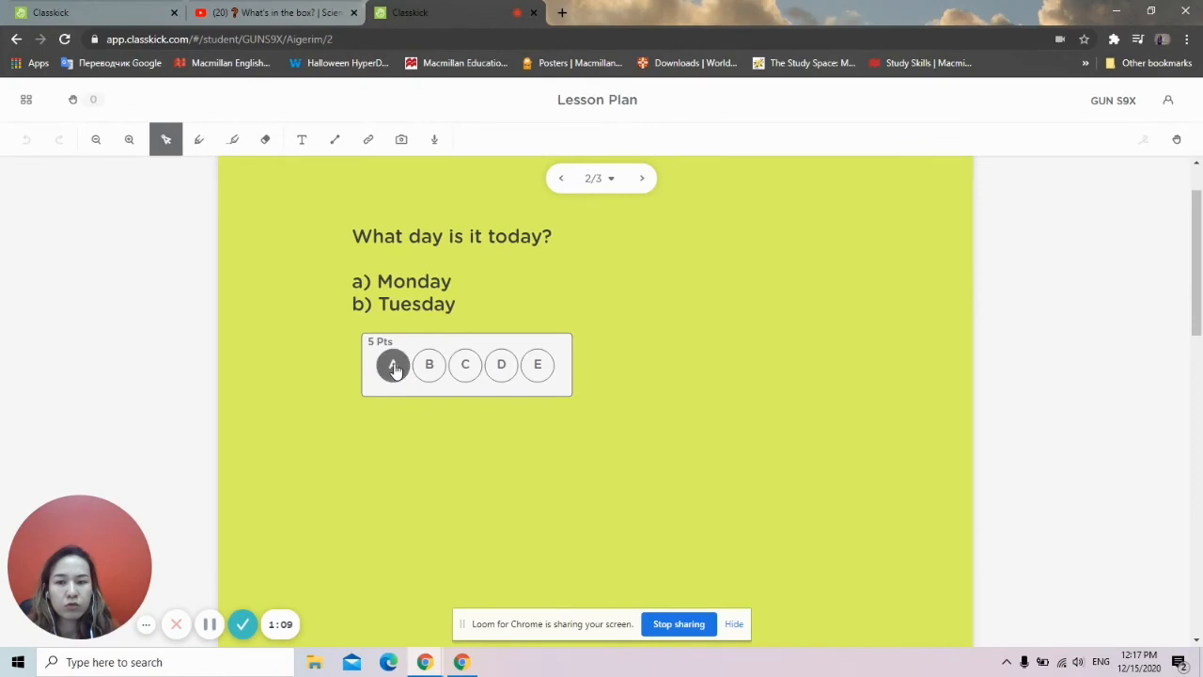
# On slide 3, move one of the two images up beside the favorite actor question
pyautogui.click(642, 180)
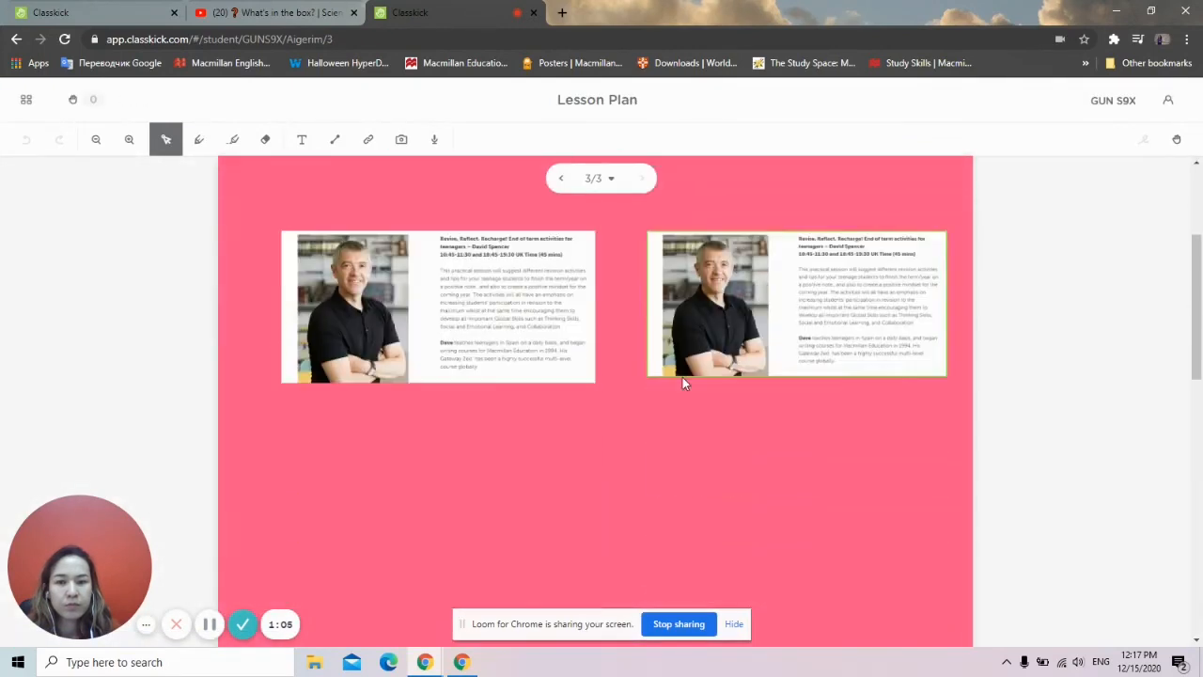
pyautogui.moveTo(698, 507); pyautogui.dragTo(682, 300)
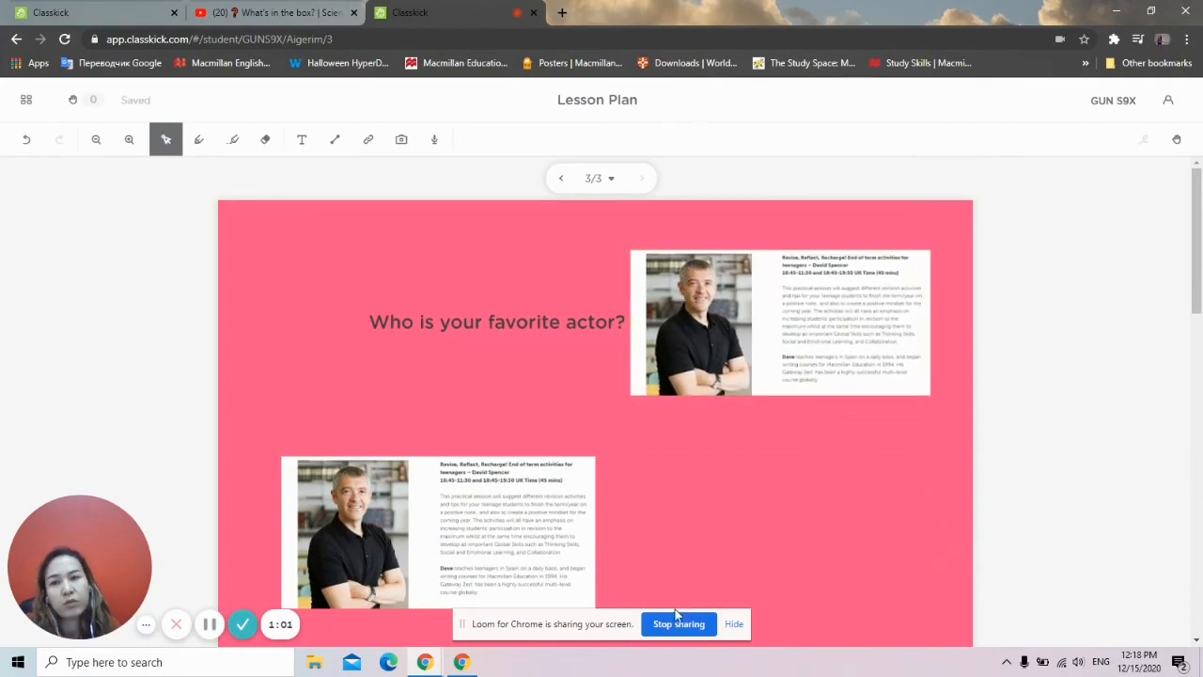
pyautogui.scroll(-5, 696, 592)
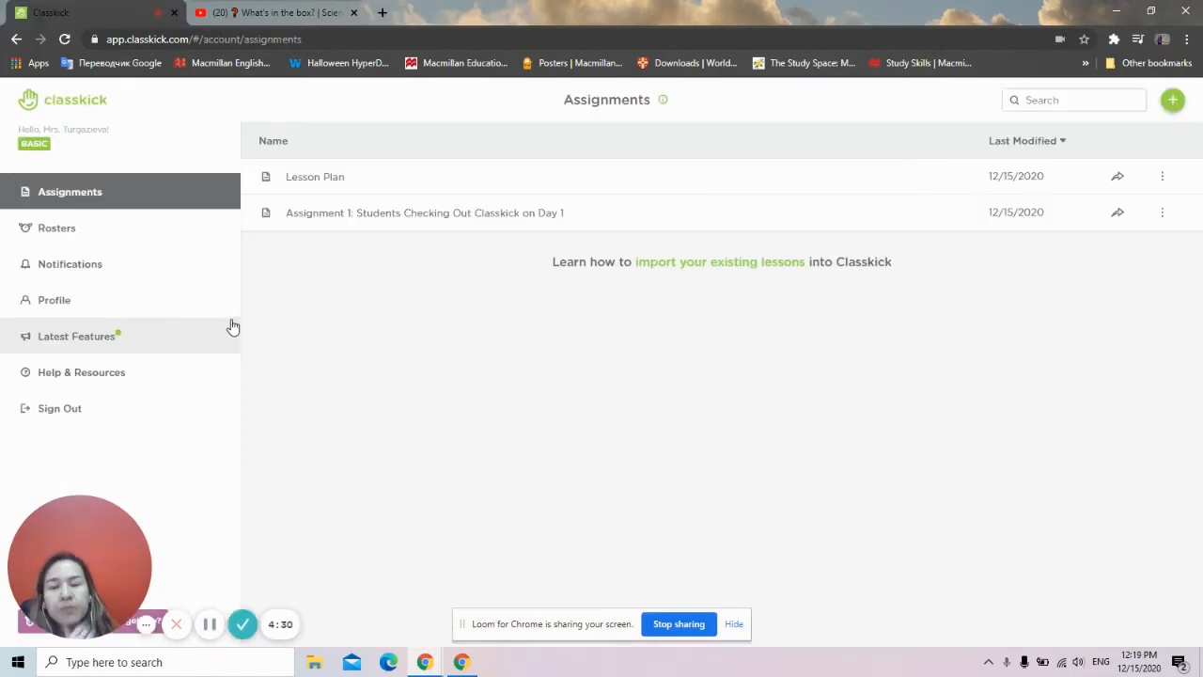
# Open the Lesson Plan assignment's student work overview from the teacher account and dismiss the welcome message
pyautogui.click(330, 191)
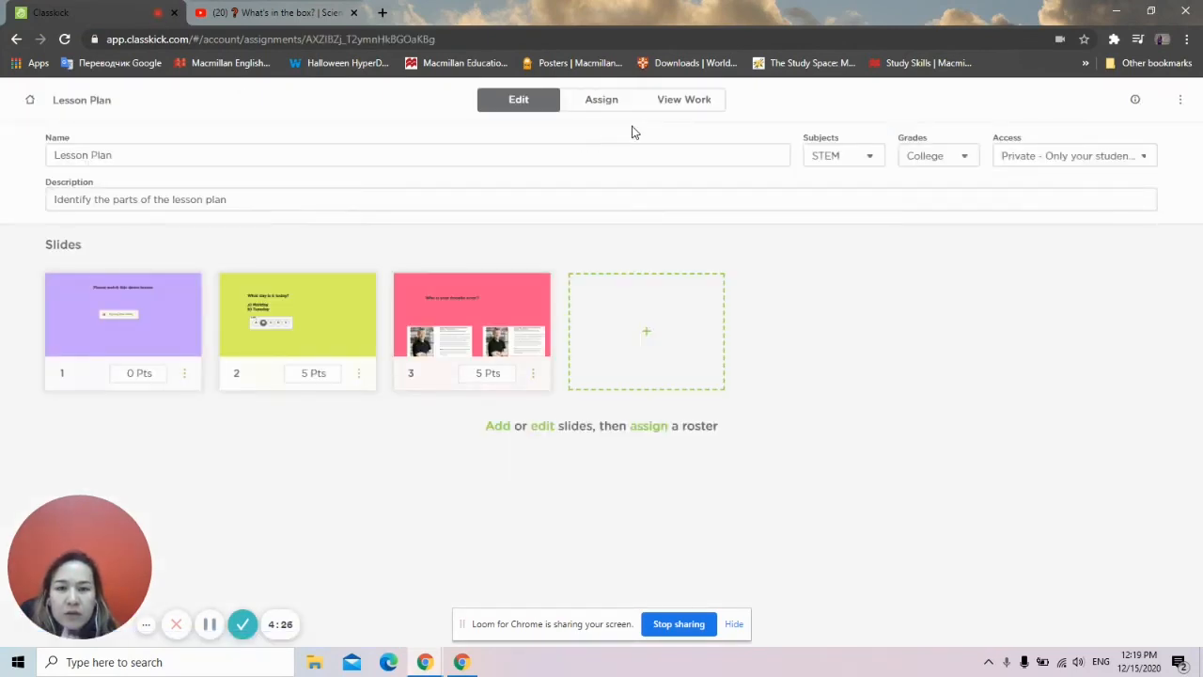
pyautogui.click(698, 110)
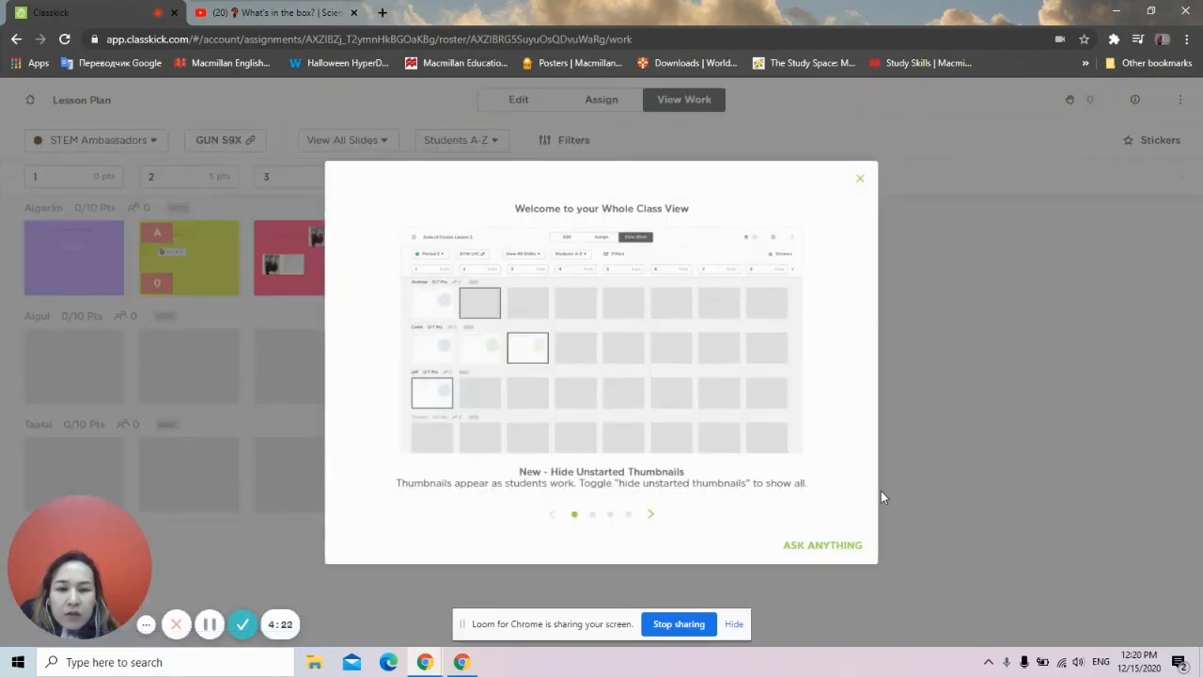
pyautogui.click(863, 183)
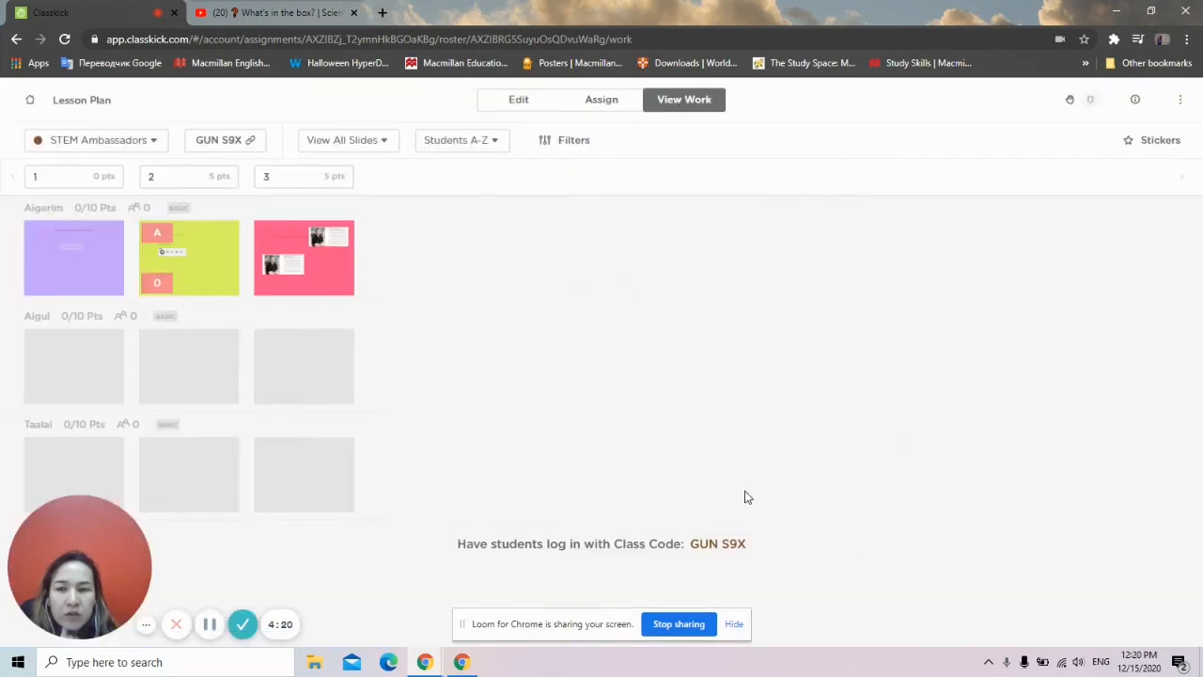
# Open the first student's work and review the responses on slides 1 to 3
pyautogui.click(61, 262)
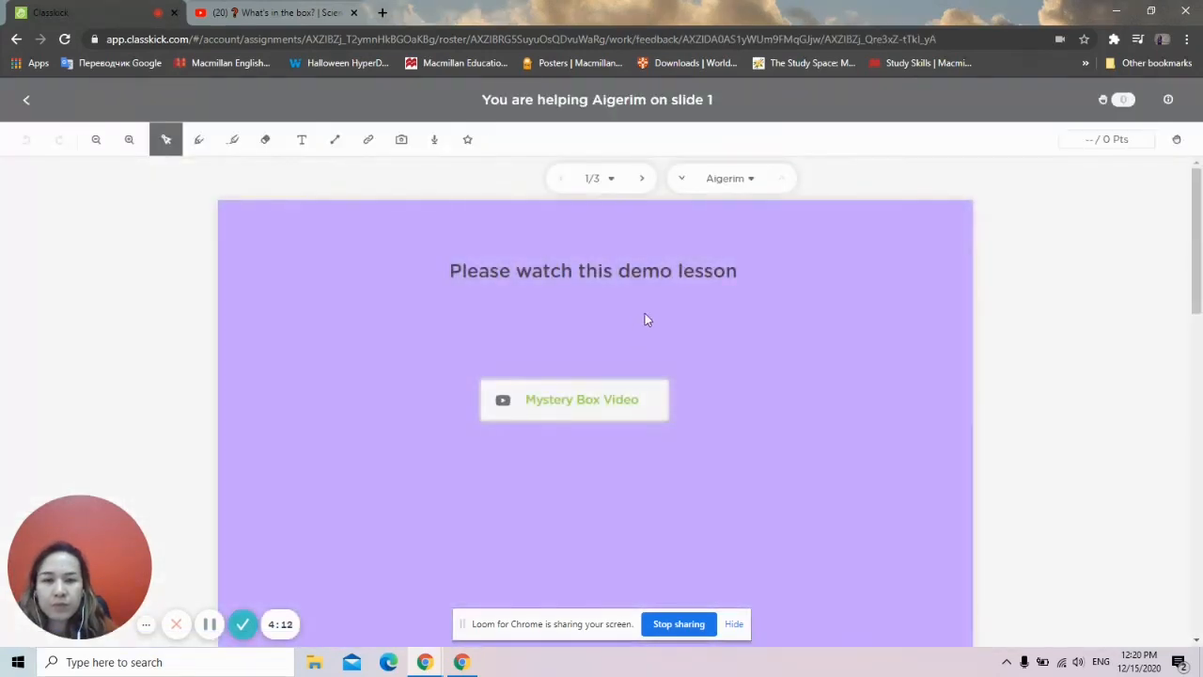
pyautogui.click(642, 179)
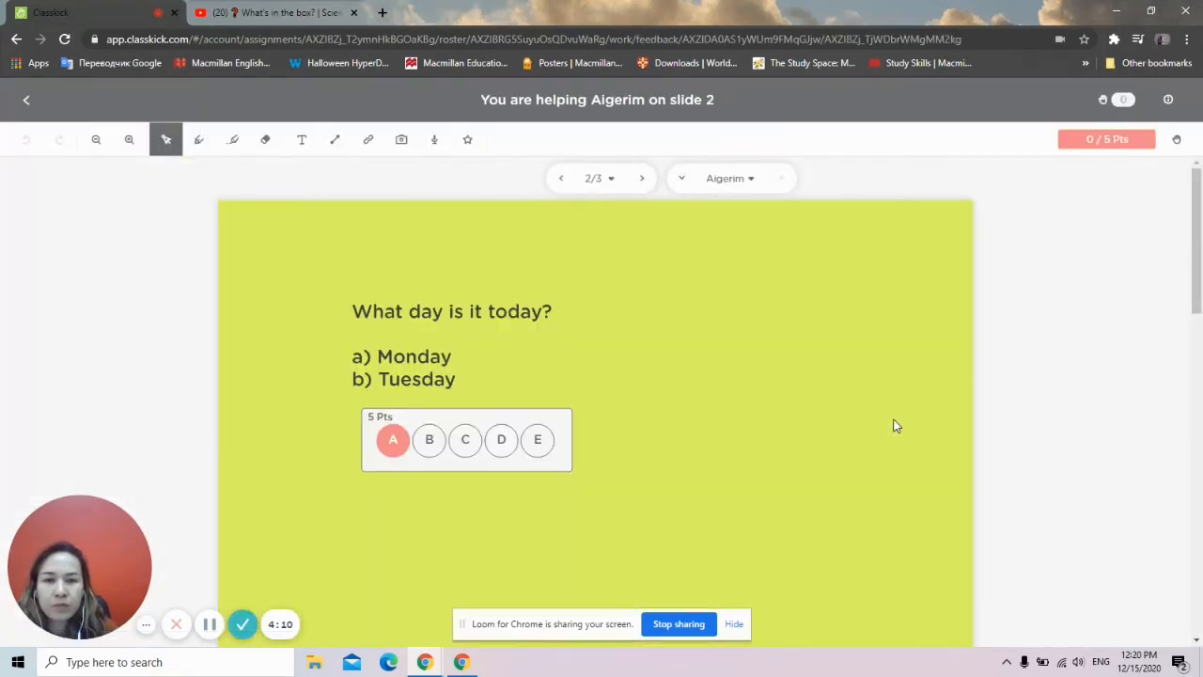
pyautogui.scroll(-3, 900, 428)
pyautogui.scroll(4, 900, 428)
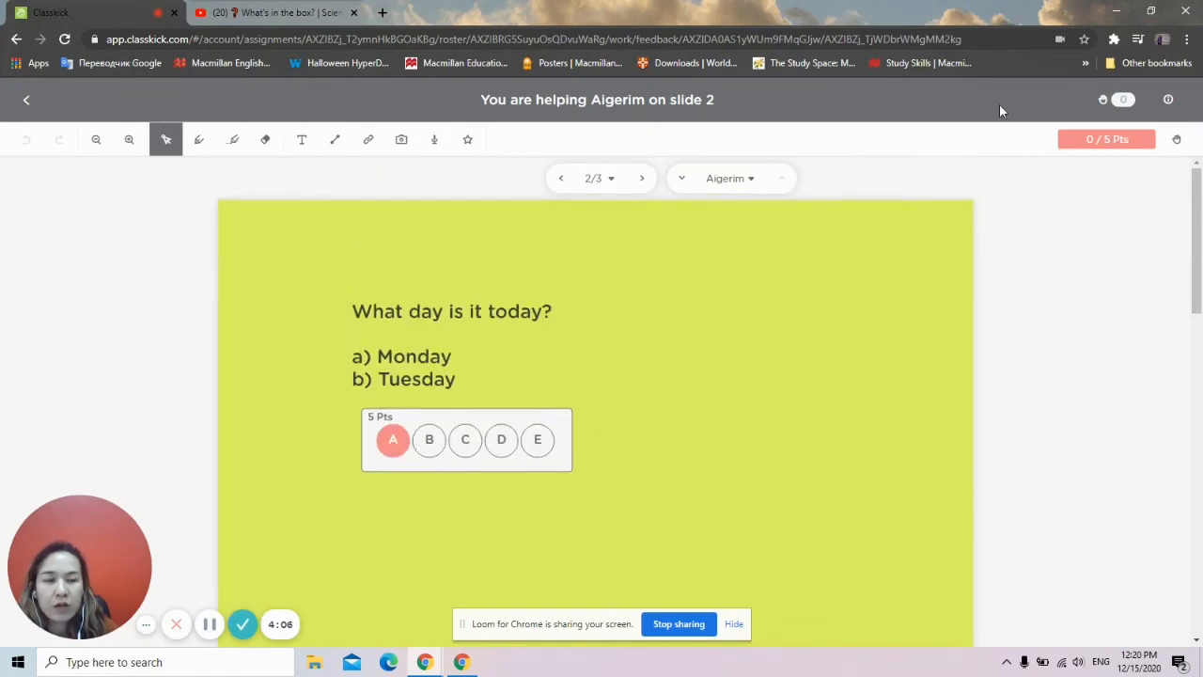
pyautogui.click(642, 178)
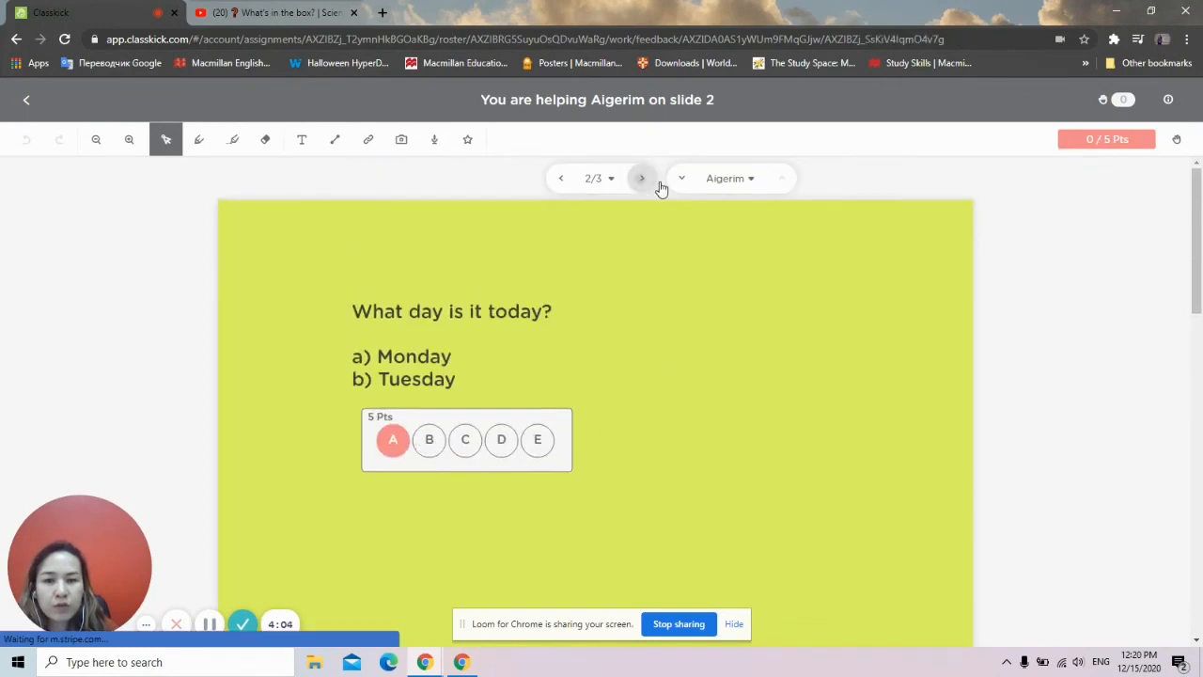
pyautogui.scroll(-2, 630, 440)
pyautogui.scroll(2, 634, 438)
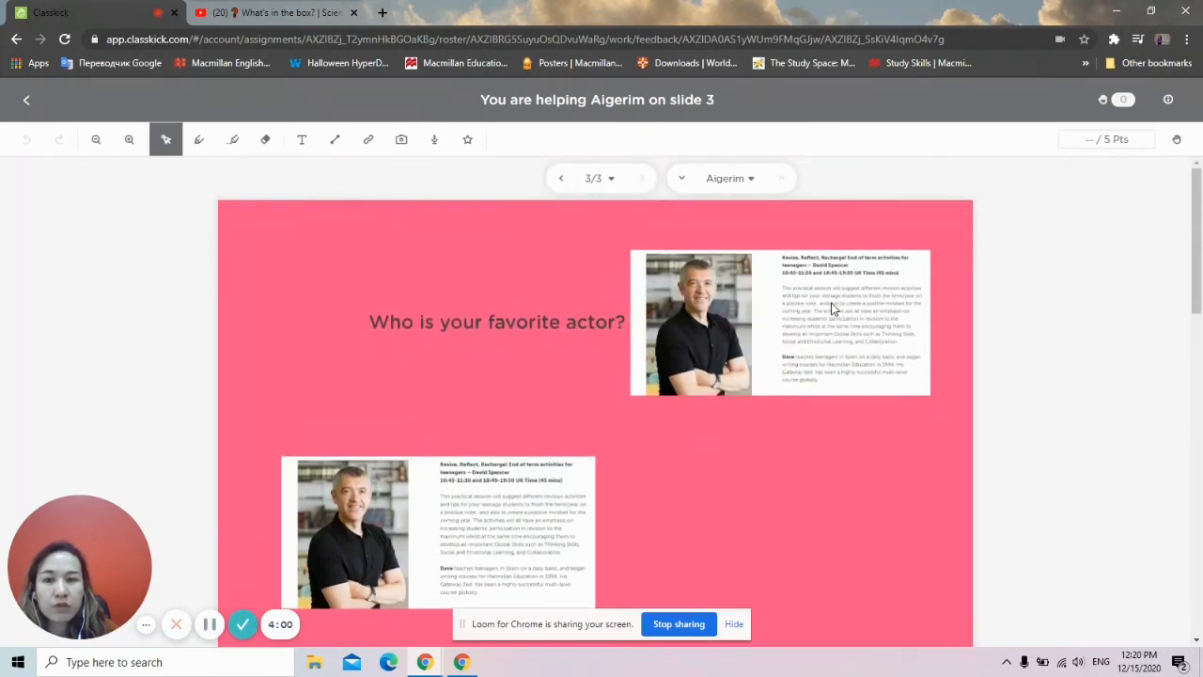
# Grade the student's third slide with 5 points and leave the feedback view
pyautogui.click(1091, 141)
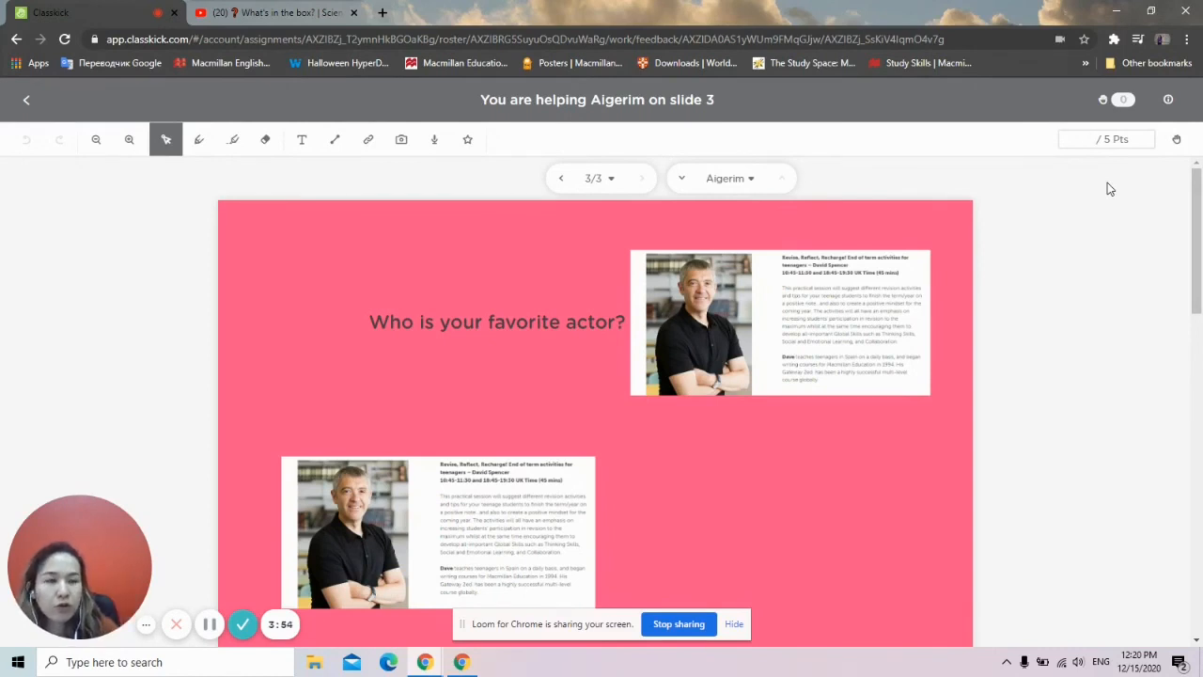
pyautogui.write('5')
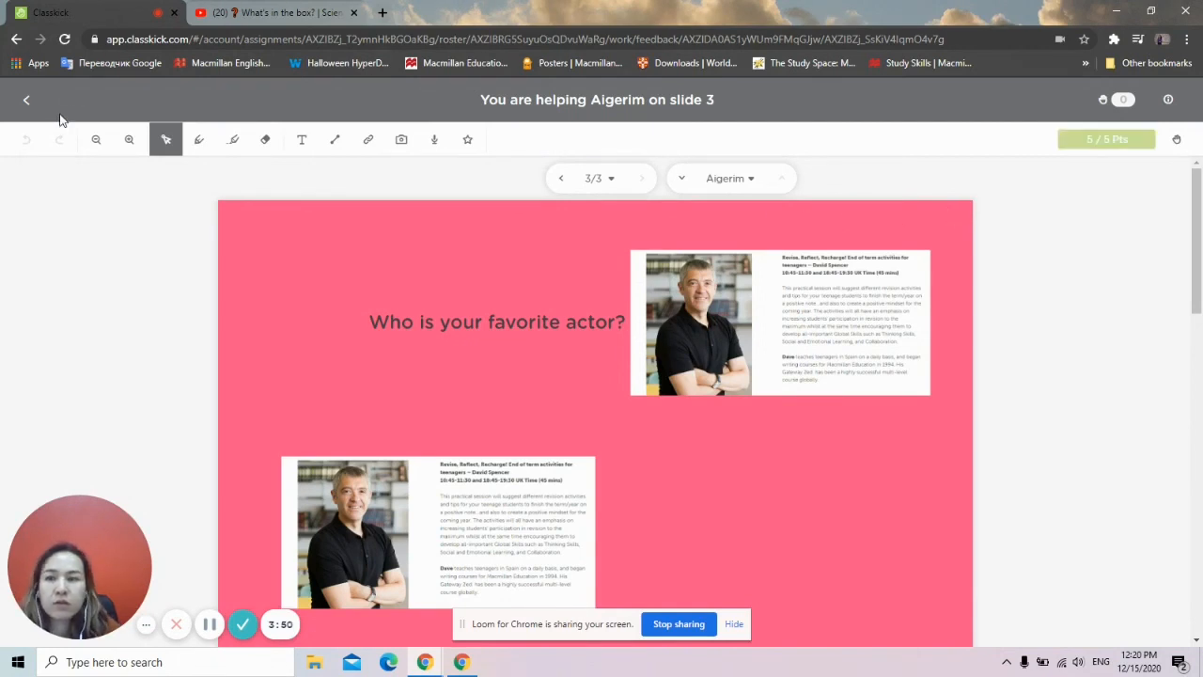
pyautogui.click(29, 103)
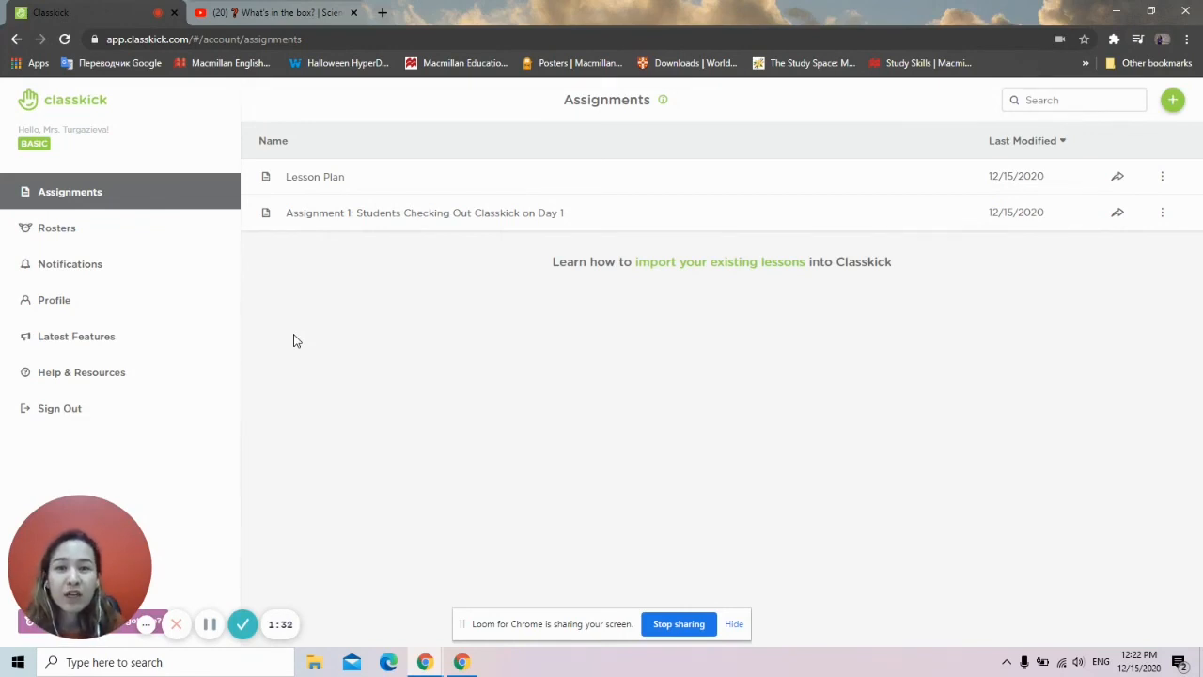
# Open the Latest Features announcements and browse to the one on Student Feedback Notifications
pyautogui.click(51, 338)
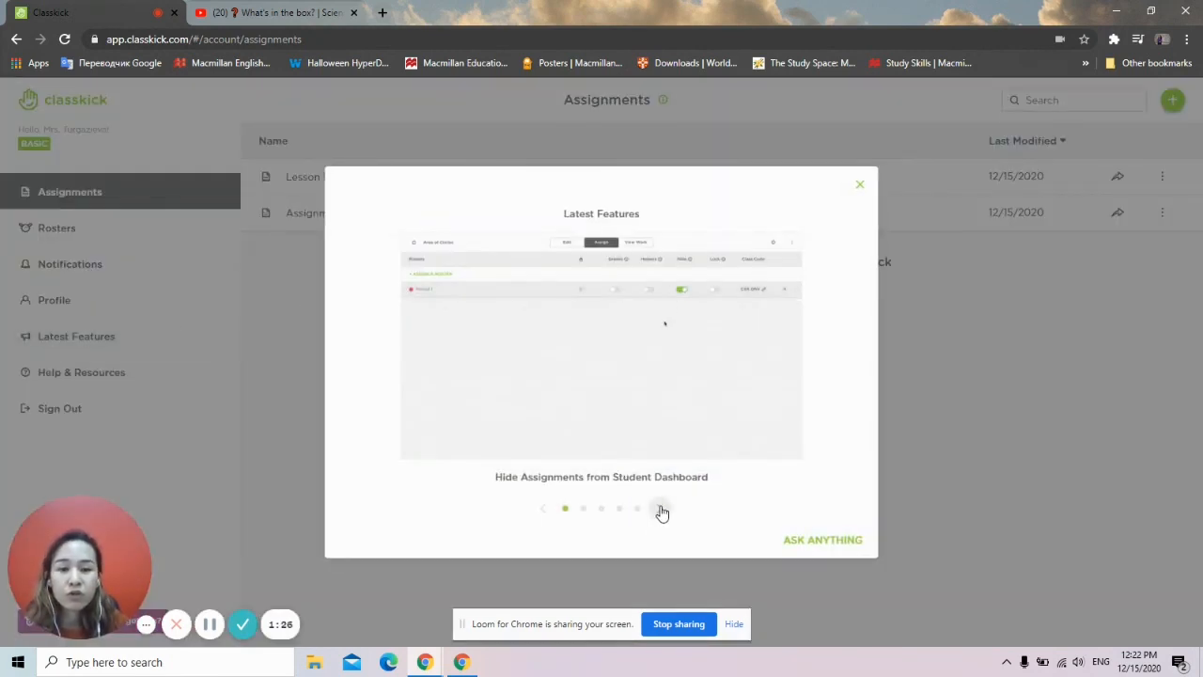
pyautogui.click(659, 509)
pyautogui.click(661, 512)
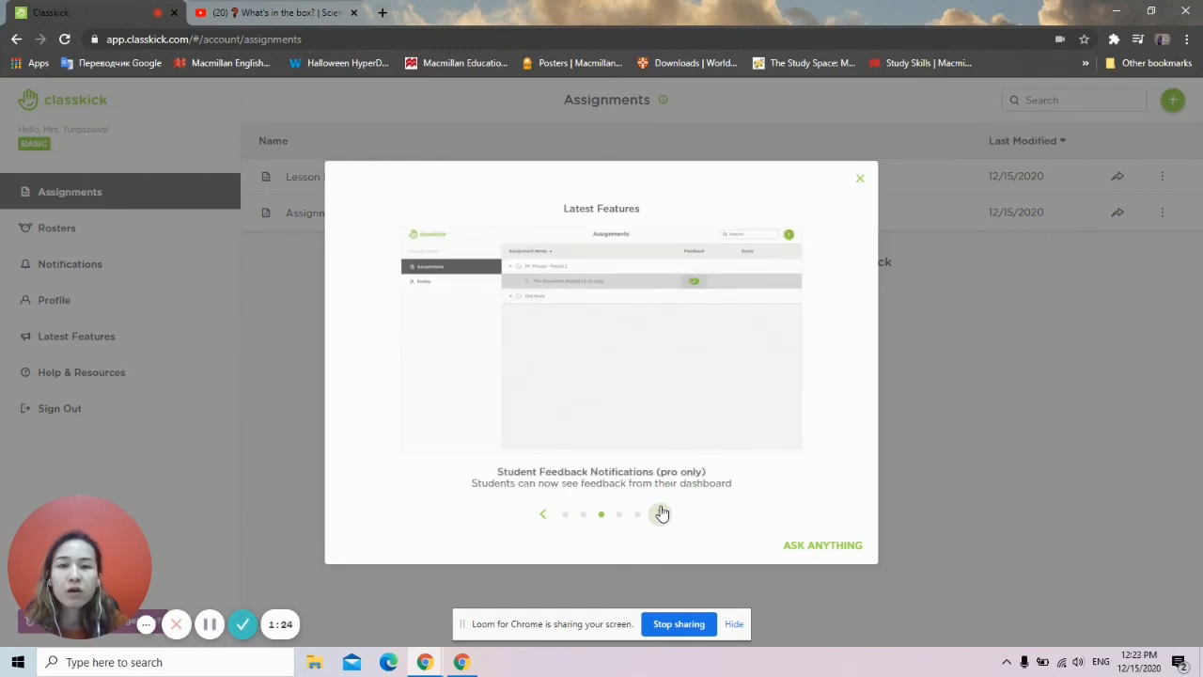